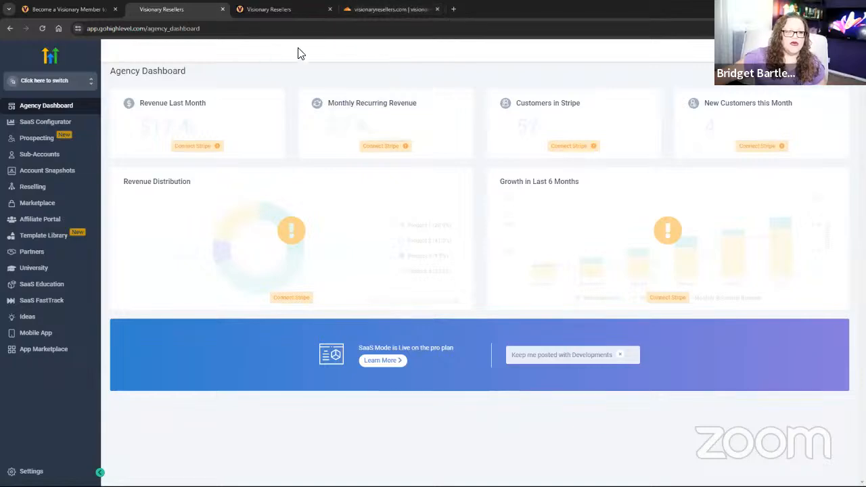
Check the visionaryresellers.com DNS records in Cloudflare, then switch to the Visionary Resellers community.
left_click(362, 15)
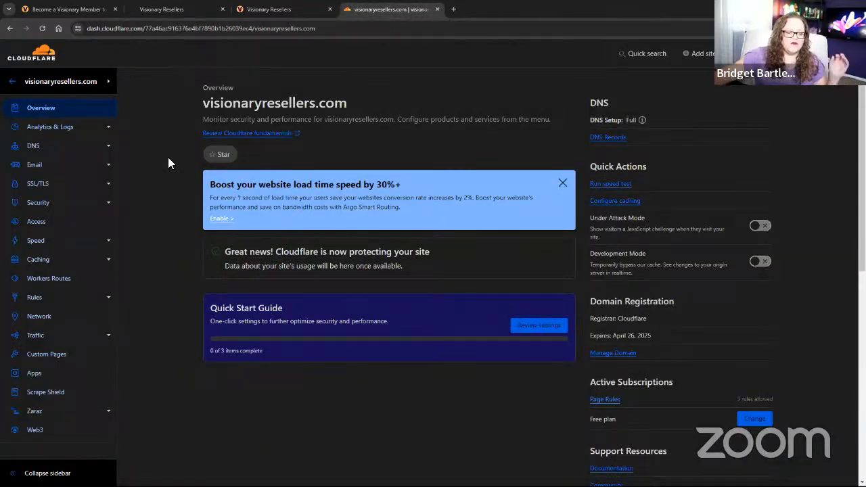
left_click(62, 151)
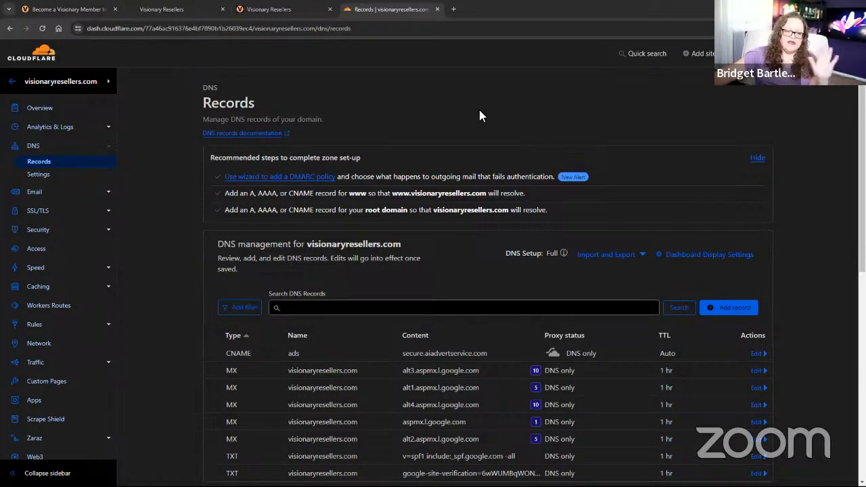
left_click(264, 8)
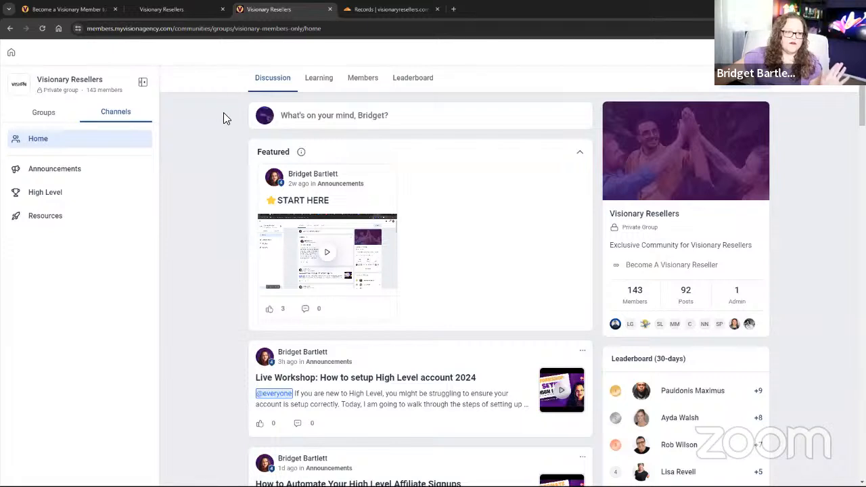
Browse the Start & Build Your Business Online course parts, then return to Cloudflare's DNS records.
left_click(313, 80)
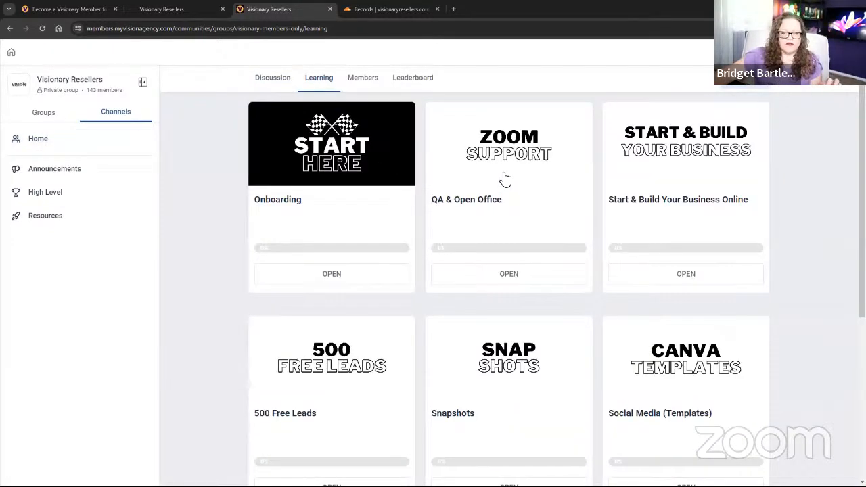
left_click(687, 155)
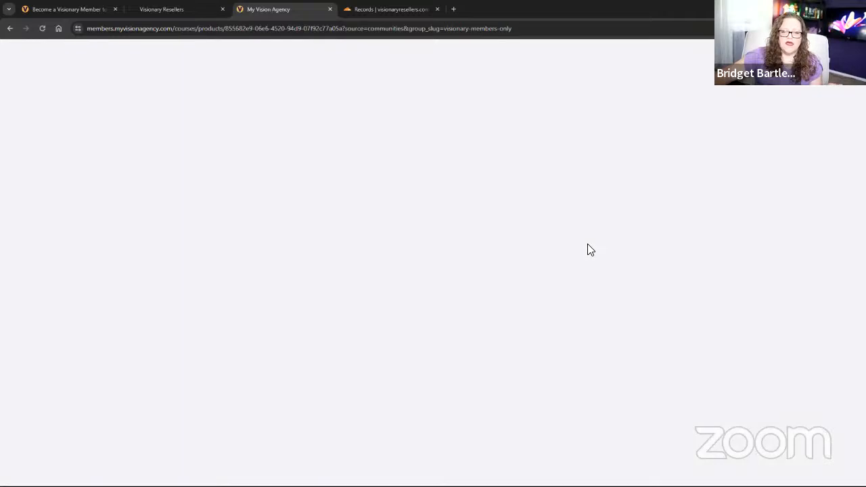
scroll(697, 235, "down", 1)
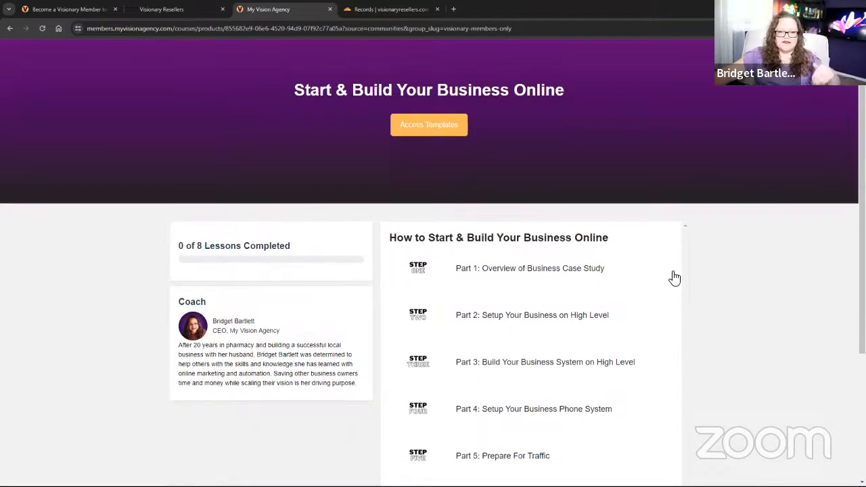
scroll(659, 308, "down", 1)
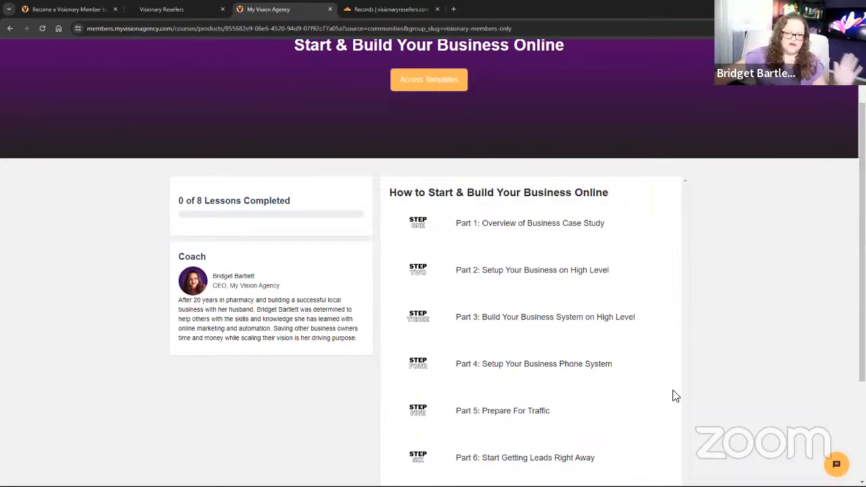
scroll(669, 396, "down", 2)
scroll(662, 400, "up", 1)
scroll(663, 399, "up", 3)
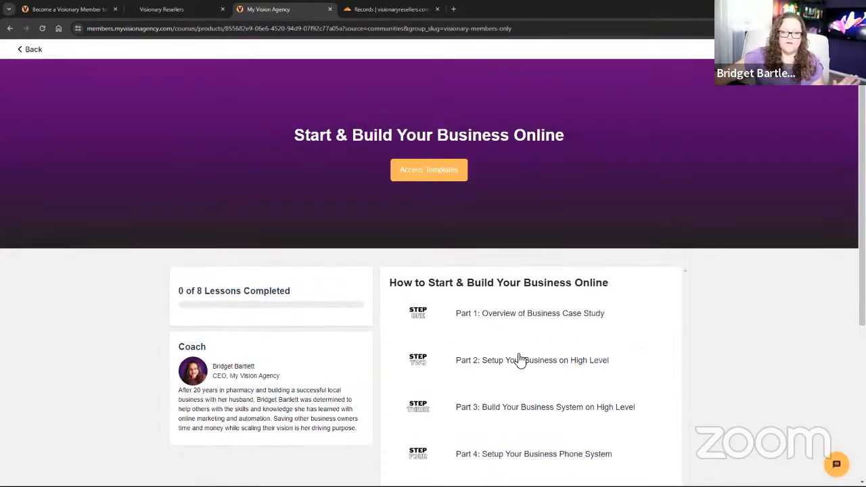
left_click(30, 51)
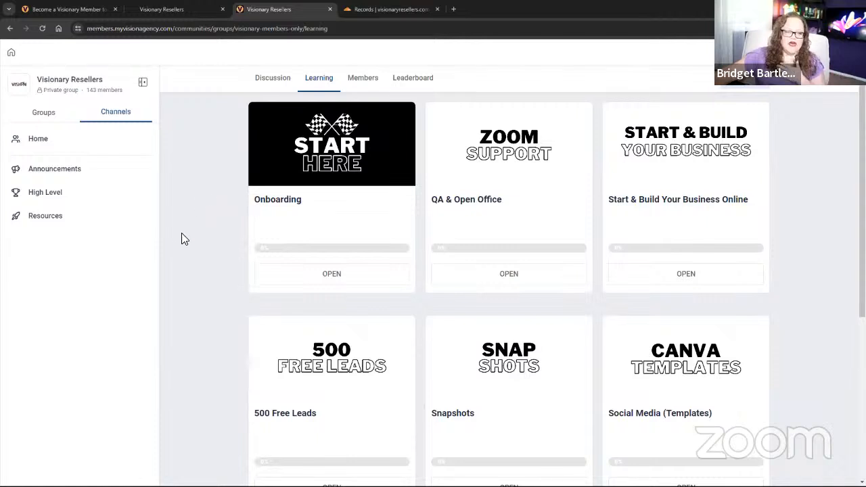
left_click(389, 9)
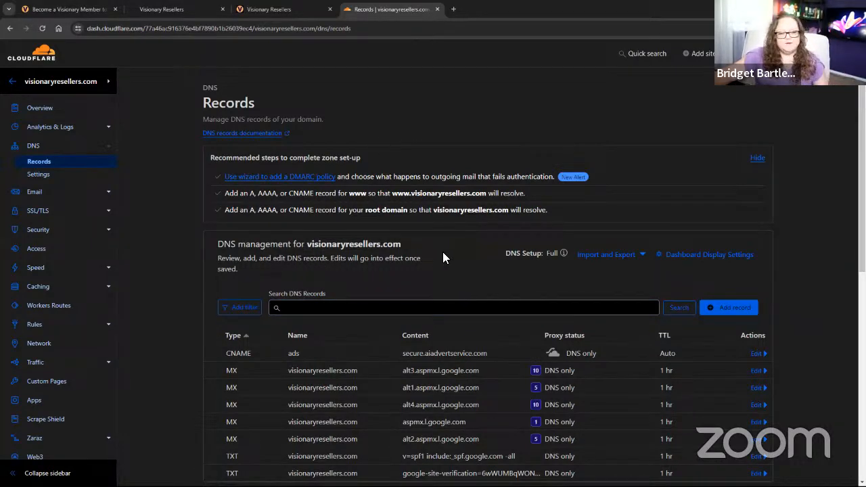
Enable DMARC management, add the default _dmarc TXT record and fix its report address.
scroll(437, 264, "down", 1)
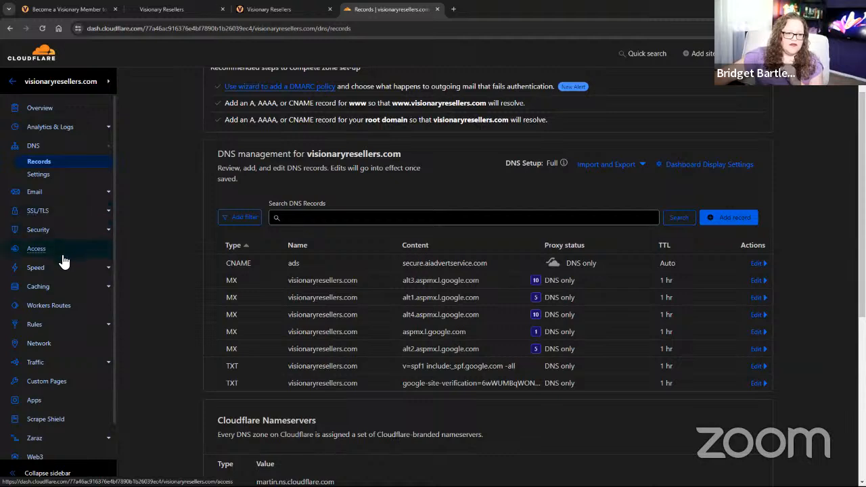
scroll(466, 142, "up", 2)
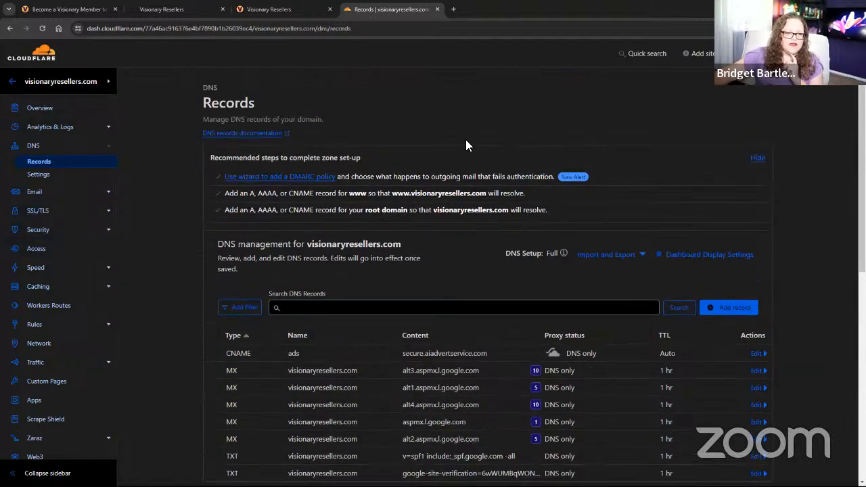
left_click(298, 176)
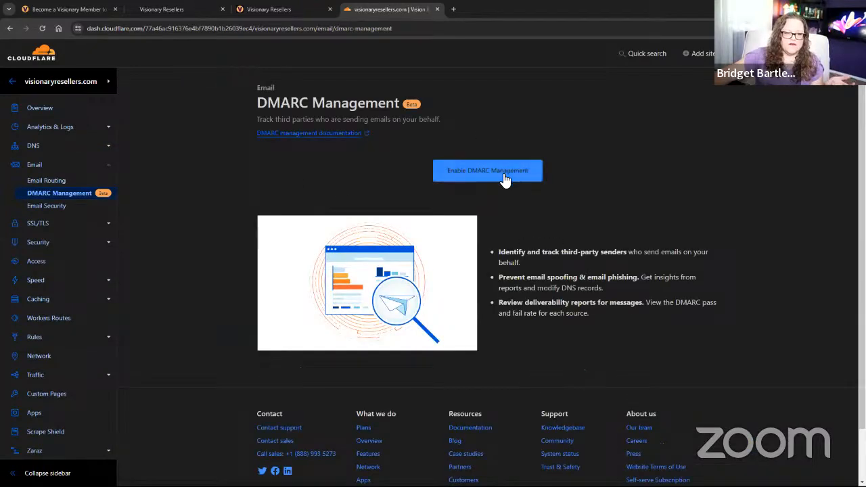
left_click(504, 178)
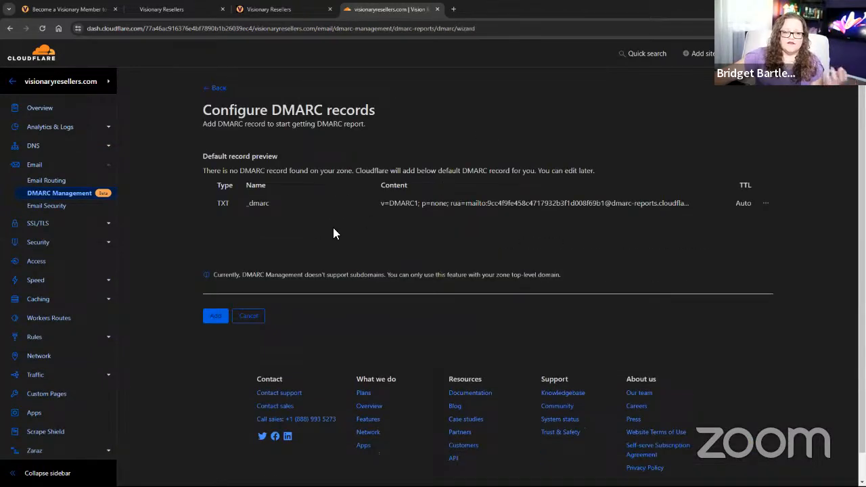
left_click(217, 315)
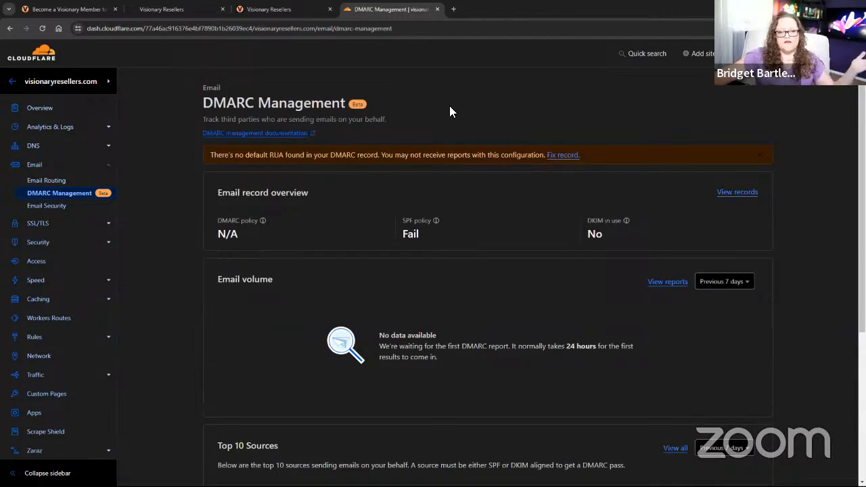
left_click(557, 156)
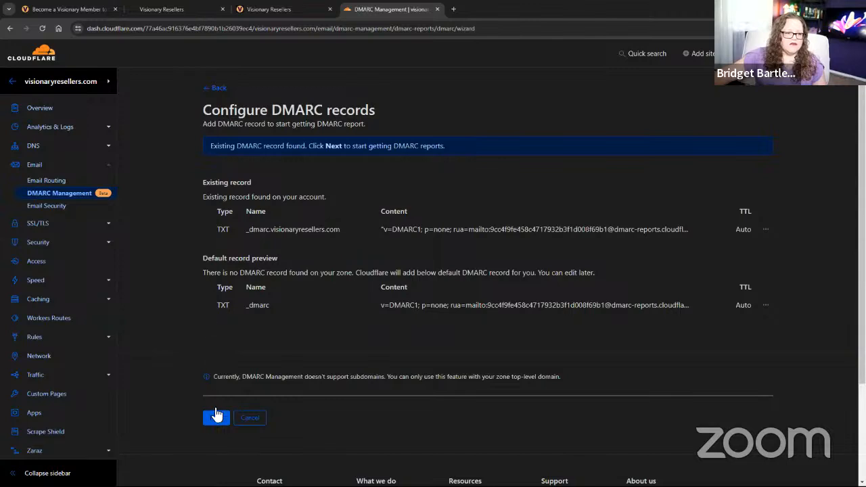
left_click(216, 416)
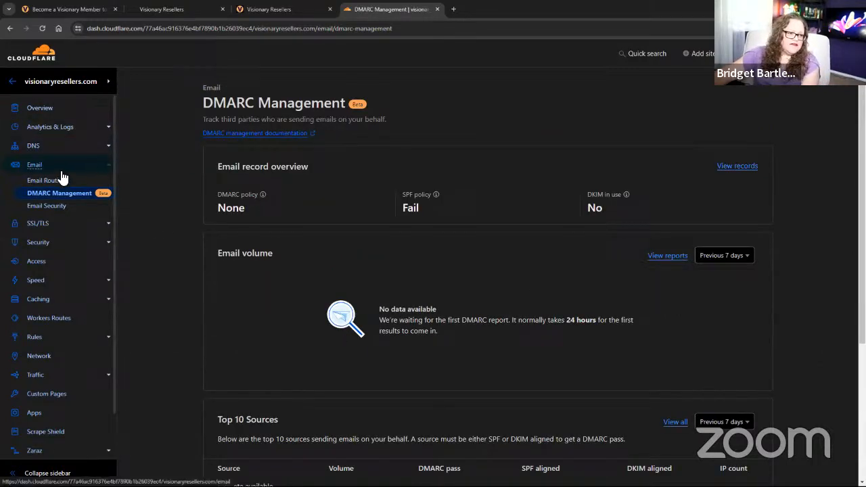
left_click(55, 145)
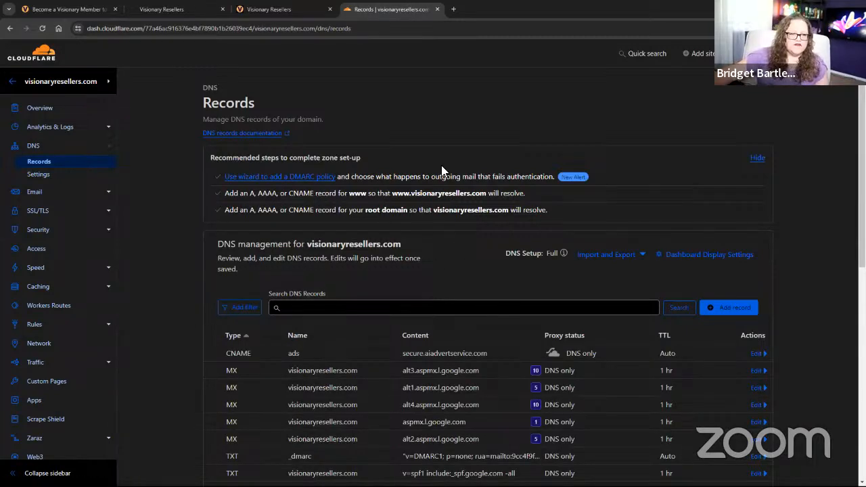
scroll(426, 212, "down", 1)
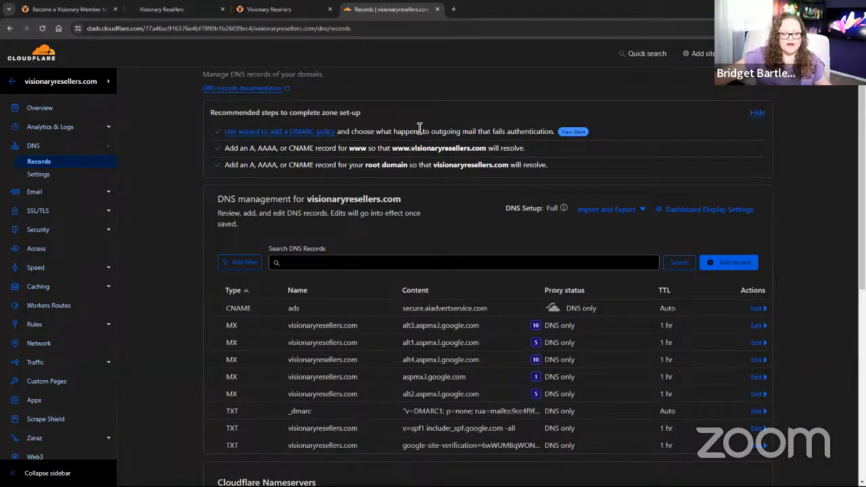
Connect the agency's Stripe integration to the Stripe Testing Account through LeadConnector.
left_click(275, 10)
left_click(167, 14)
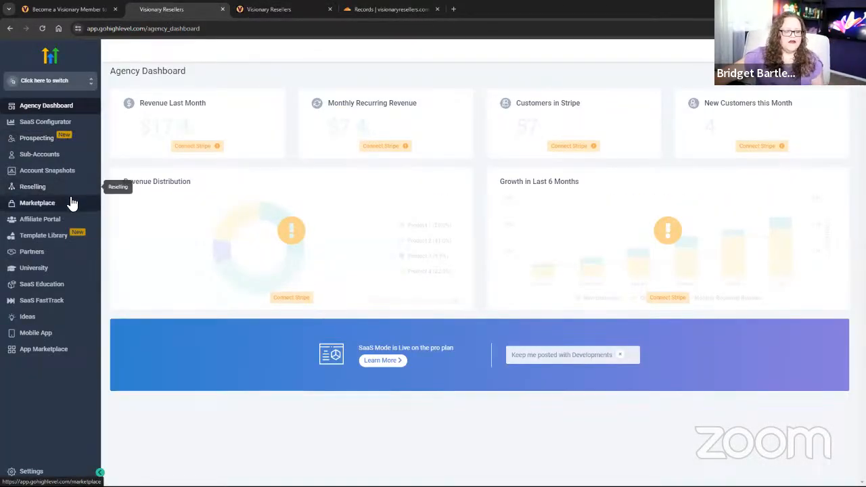
left_click(200, 148)
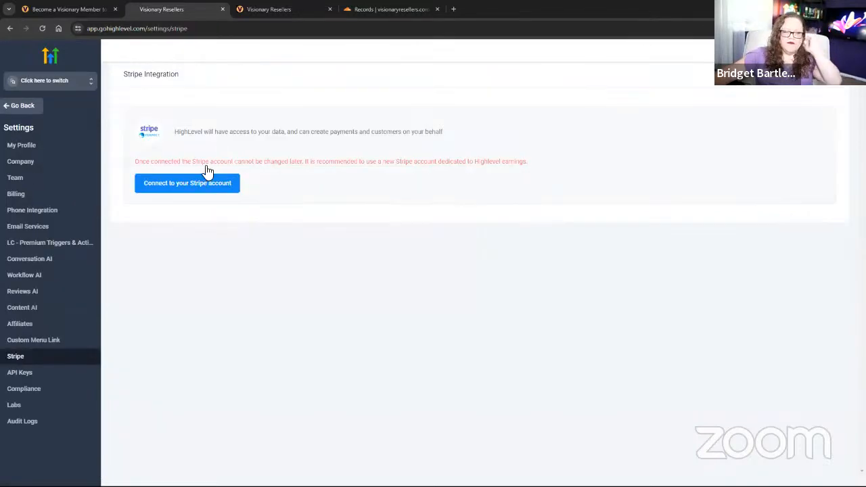
left_click(207, 188)
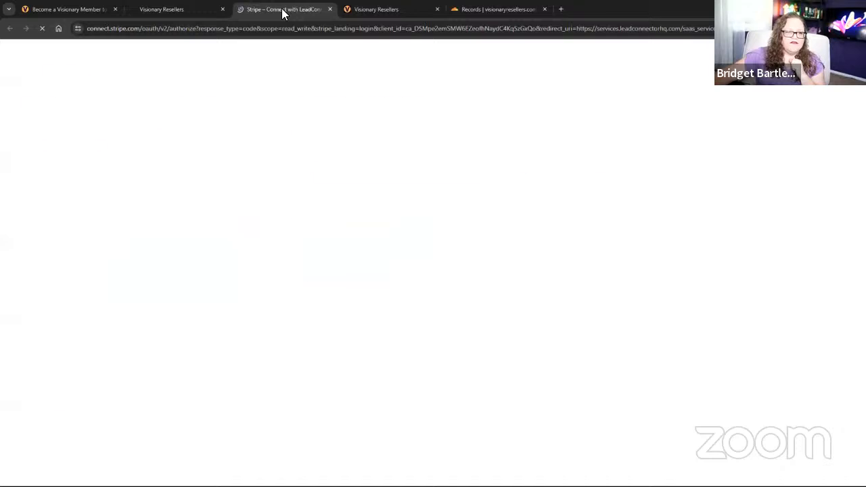
key("ctrl+w")
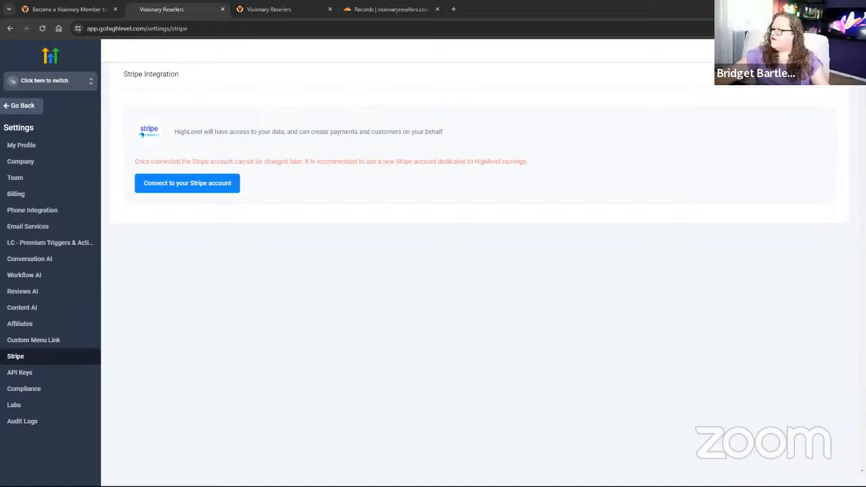
left_click_drag(454, 7, 291, 8)
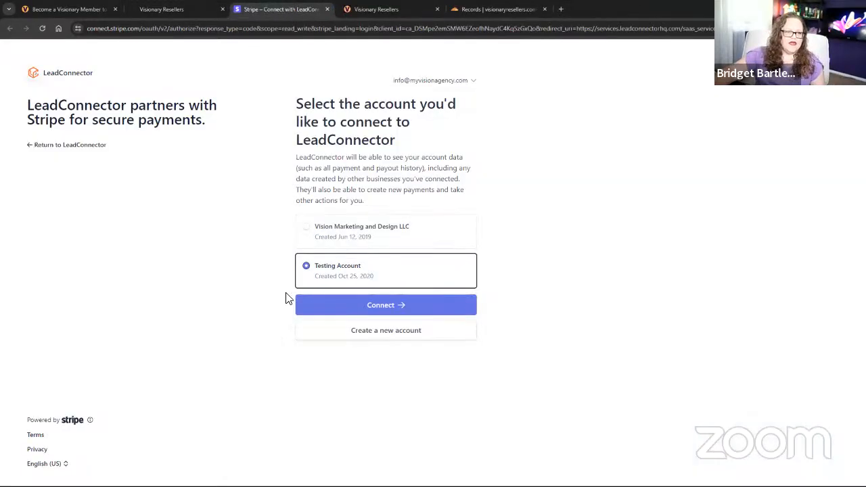
left_click(452, 299)
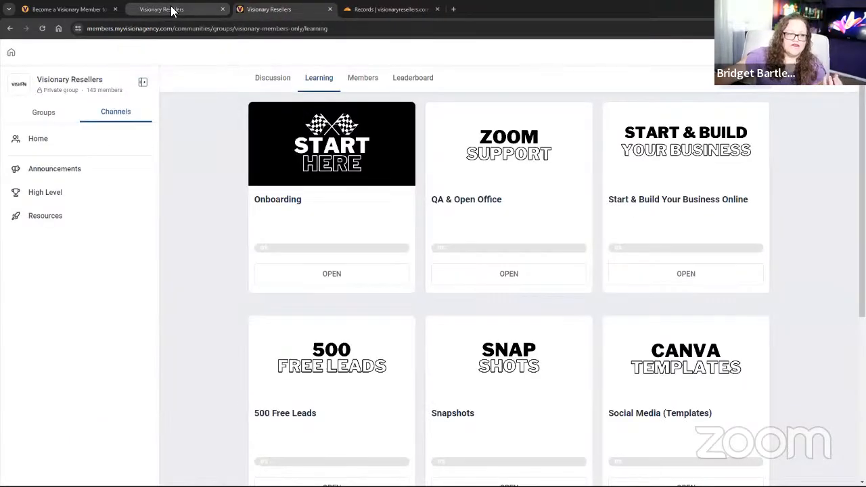
left_click(171, 10)
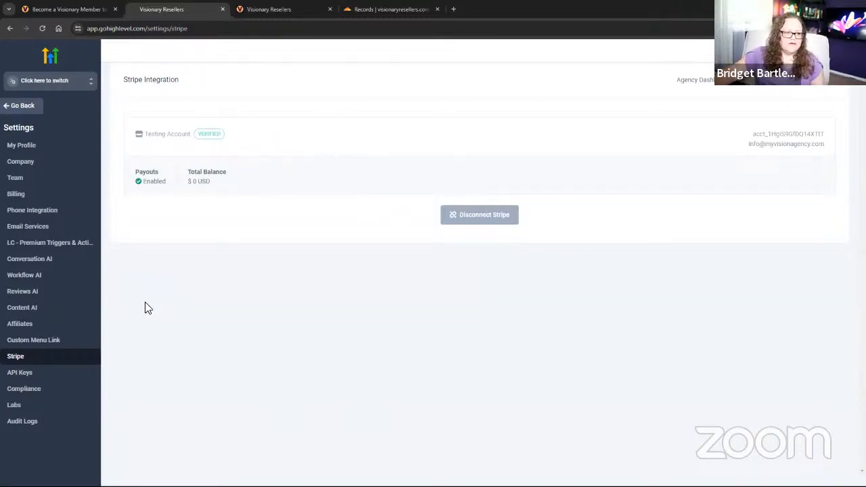
left_click(32, 146)
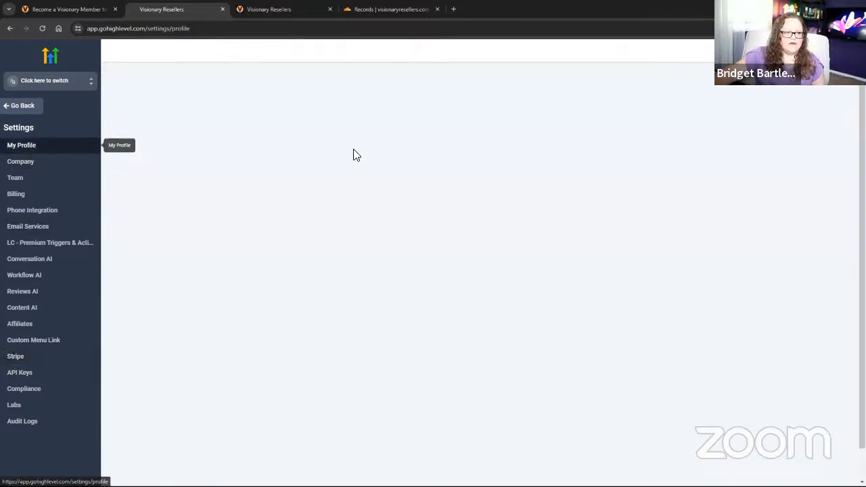
Set the company's primary HighLevel use to 'To operate my own business'.
left_click(31, 162)
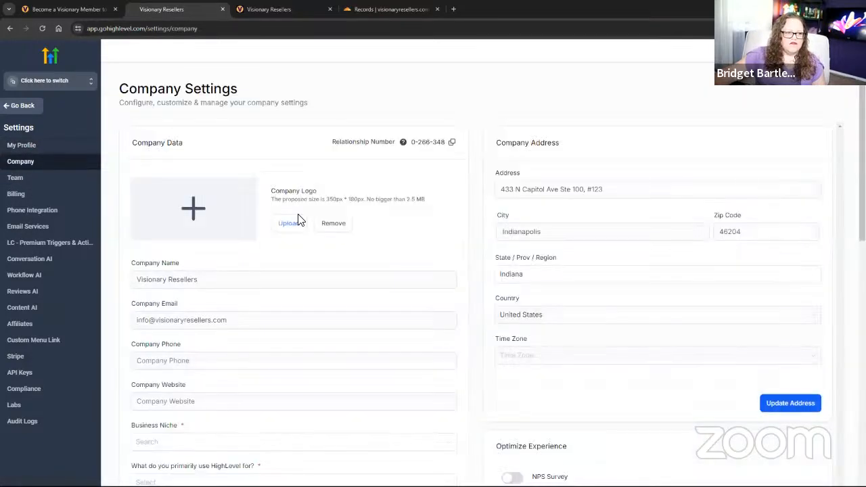
scroll(318, 241, "down", 1)
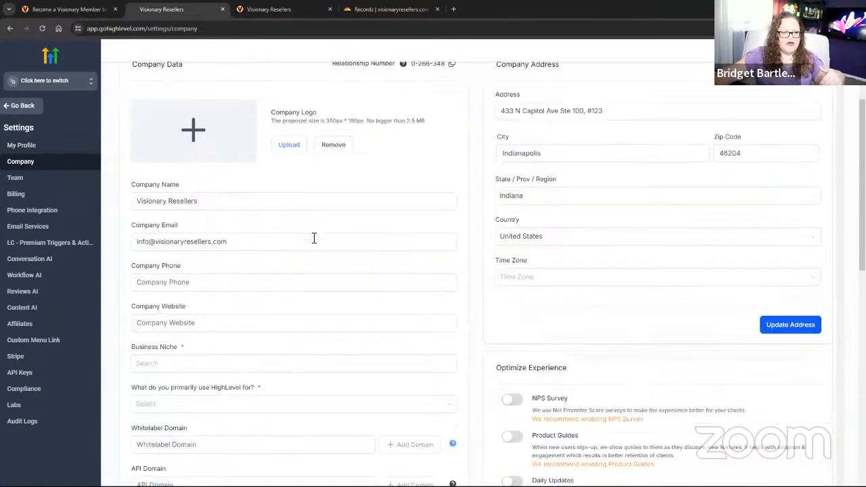
left_click(306, 232)
scroll(267, 252, "down", 1)
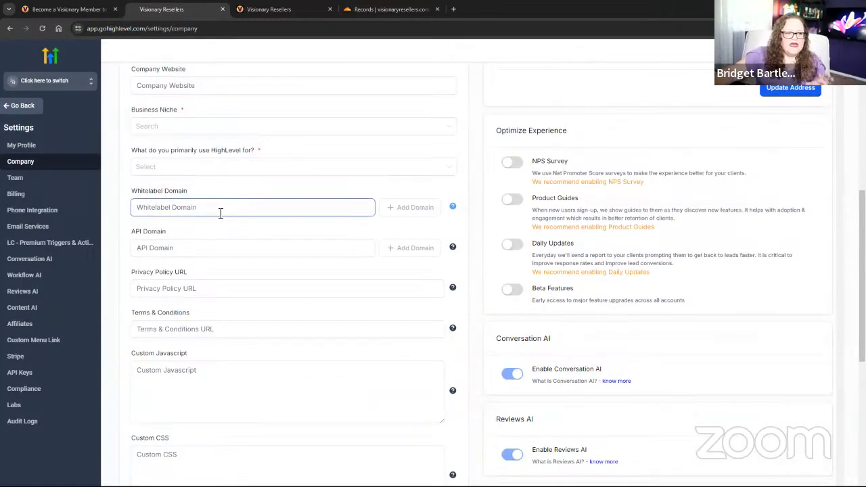
left_click(199, 170)
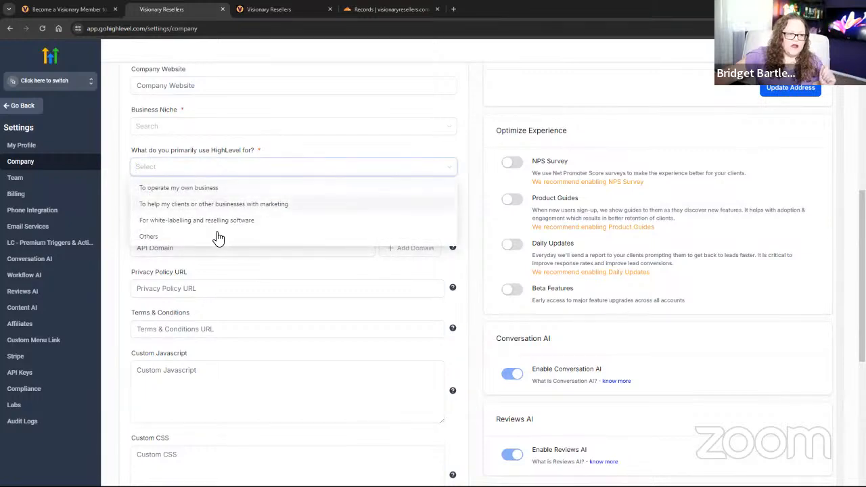
left_click(180, 191)
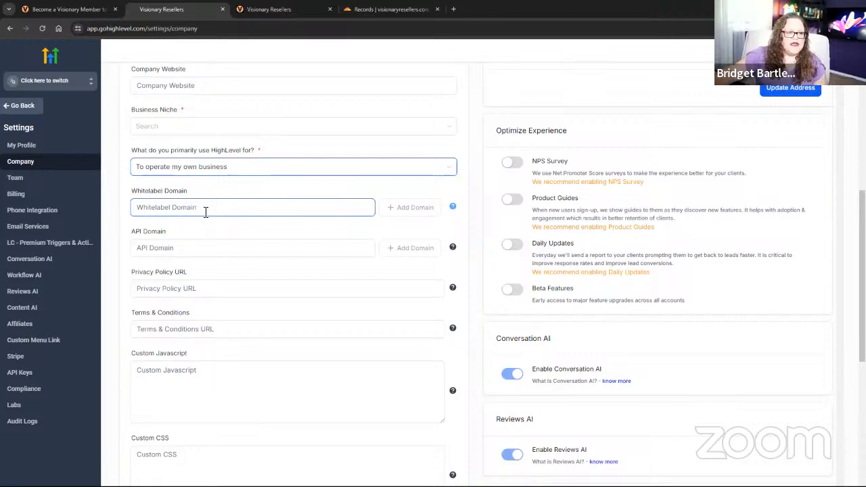
Put the cursor in the Whitelabel Domain field, then return to Cloudflare's DNS records.
left_click(309, 205)
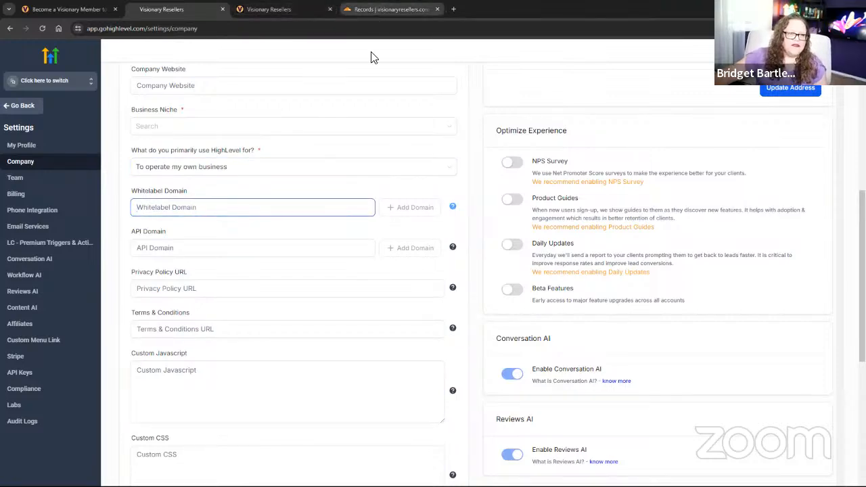
left_click(380, 9)
scroll(346, 216, "up", 1)
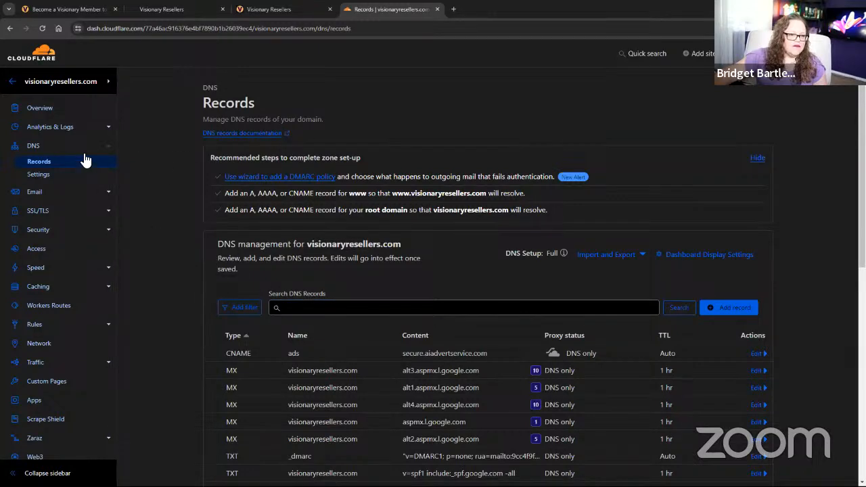
Copy the visionaryresellers.com domain name from its Cloudflare overview page.
left_click(52, 147)
left_click(39, 108)
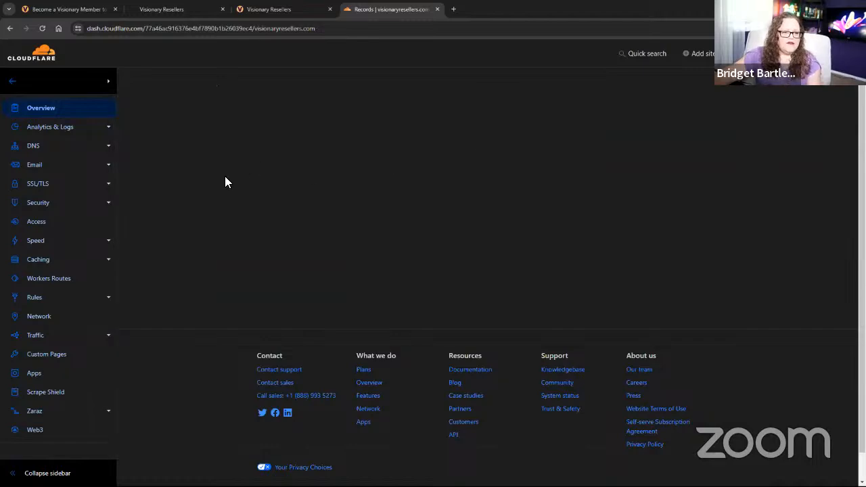
left_click_drag(360, 100, 202, 104)
key("ctrl+c")
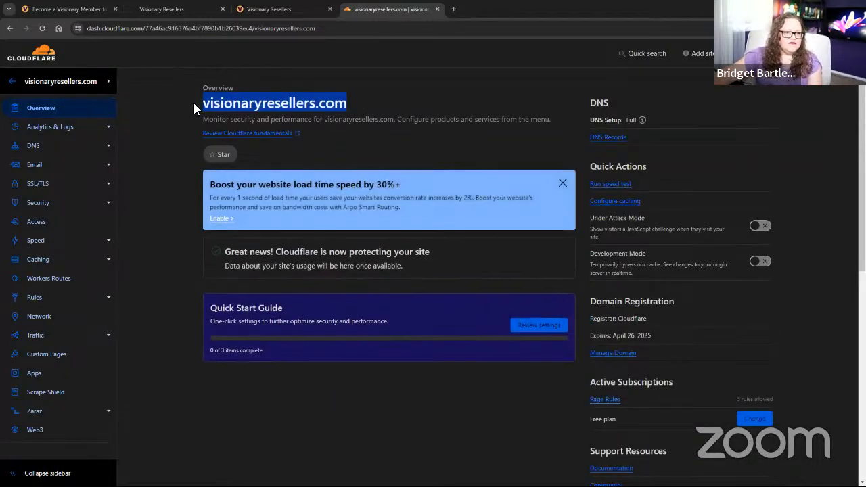
left_click(284, 8)
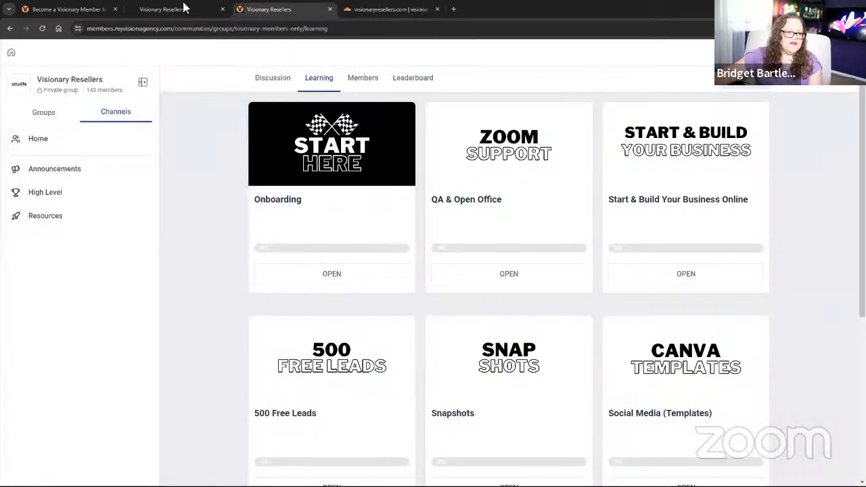
Add app.visionaryresellers.com as the Whitelabel Domain and authorize it through Cloudflare.
left_click(183, 8)
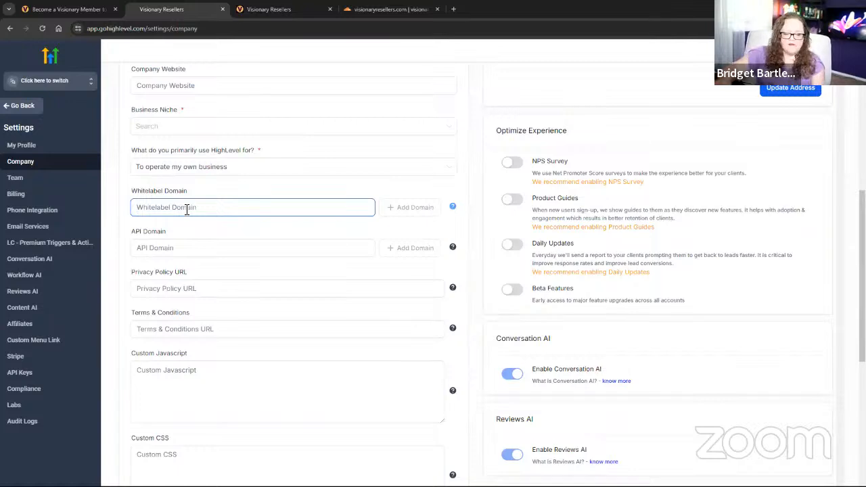
type("app.")
key("ctrl+v")
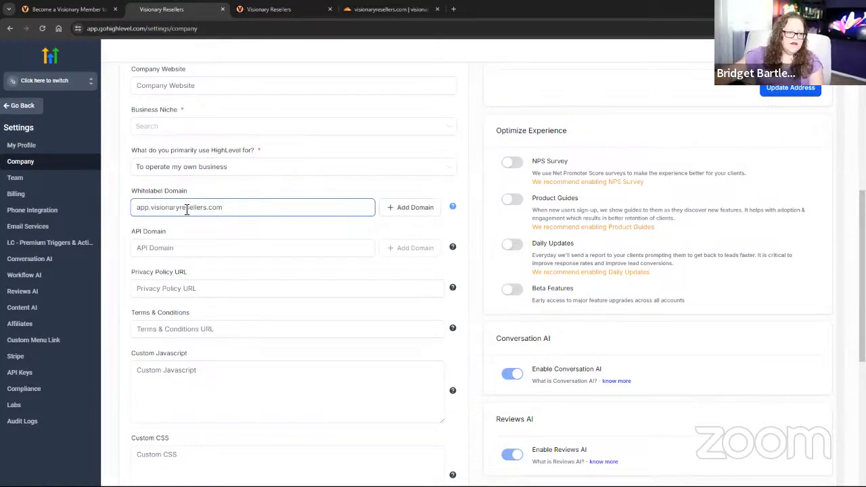
left_click(420, 212)
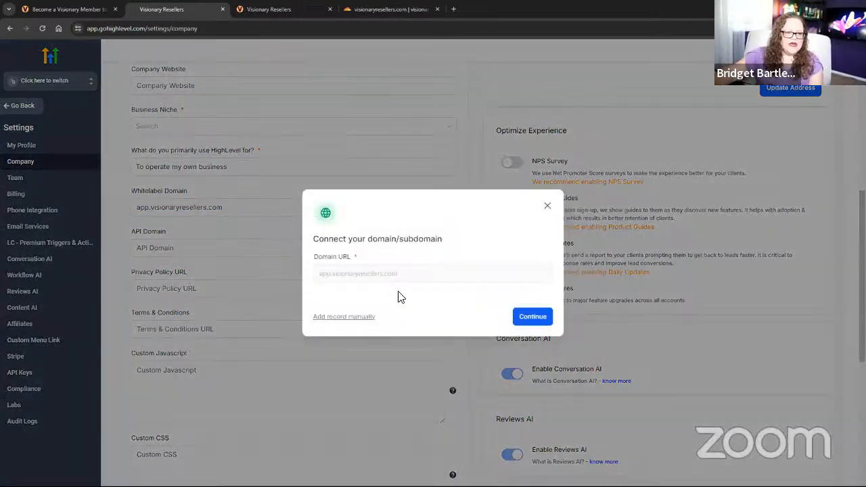
left_click(545, 317)
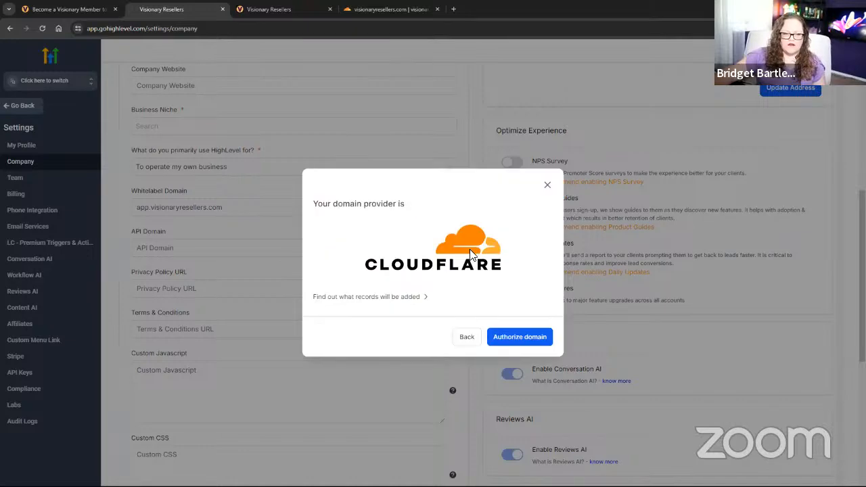
left_click(510, 338)
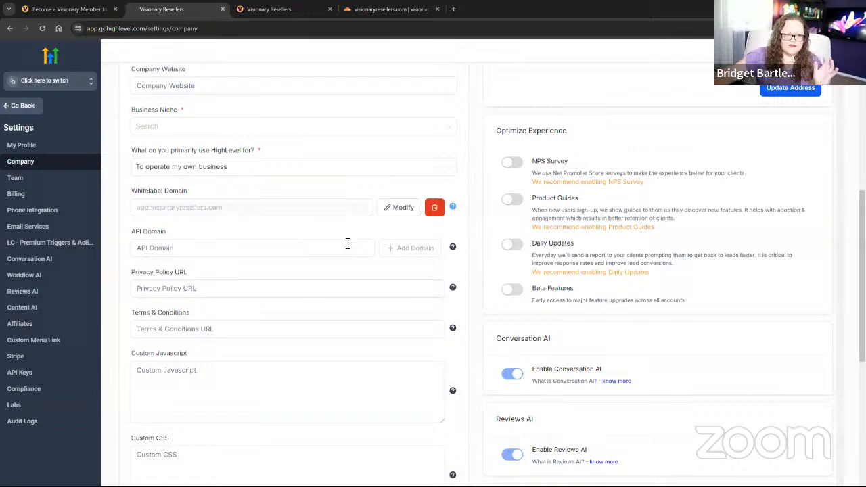
left_click(302, 254)
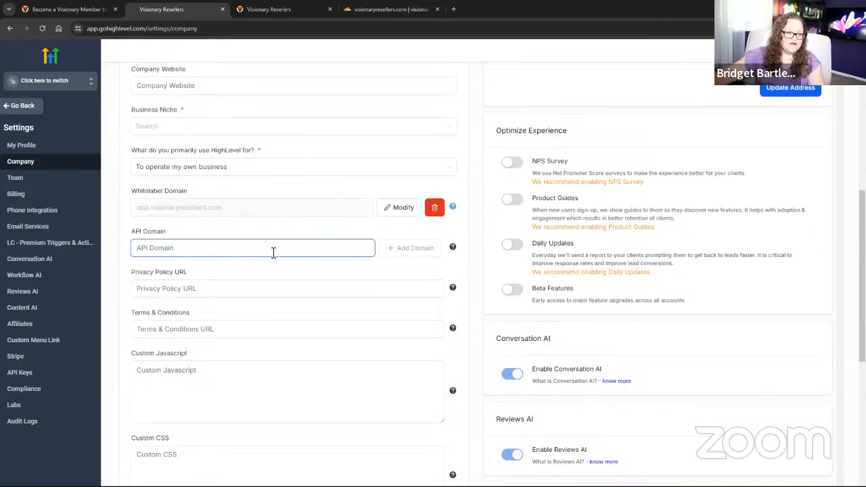
Add link.visionaryresellers.com as the API Domain and authorize it through Cloudflare.
type("l")
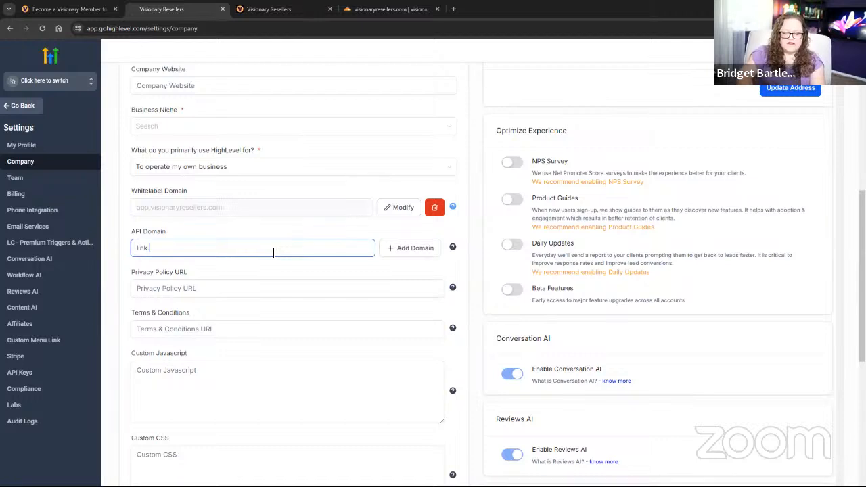
type("ink.")
key("ctrl+v")
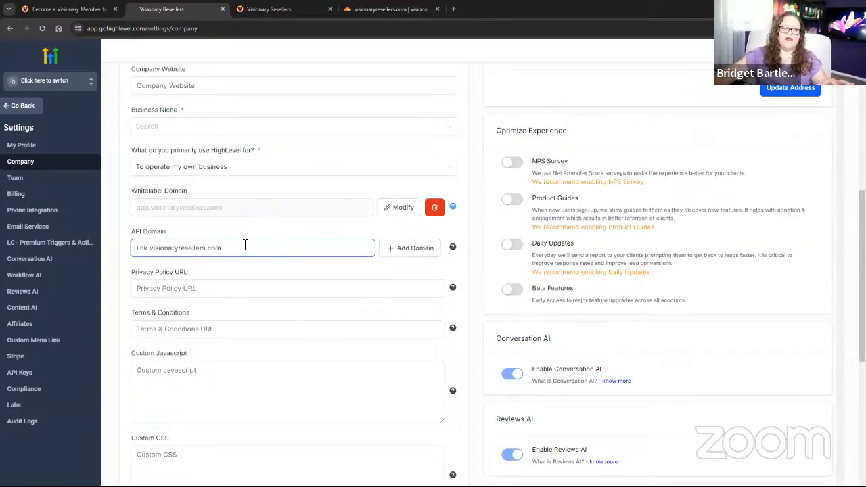
left_click(399, 251)
left_click(531, 315)
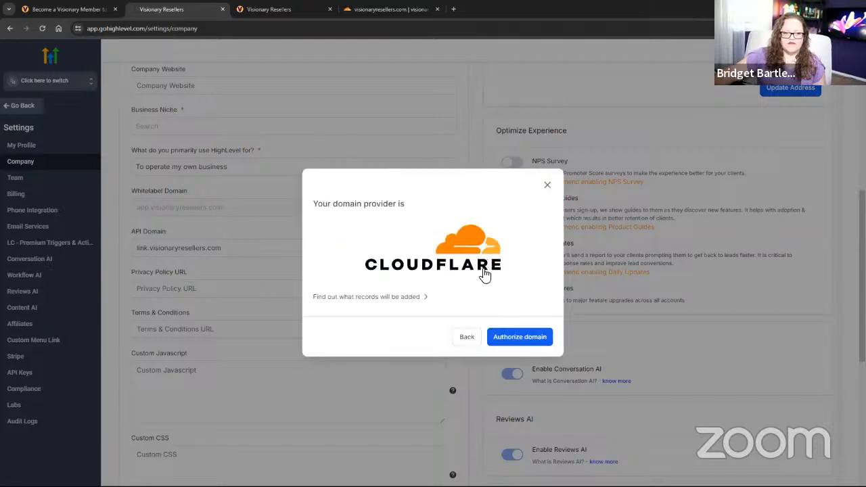
left_click(557, 338)
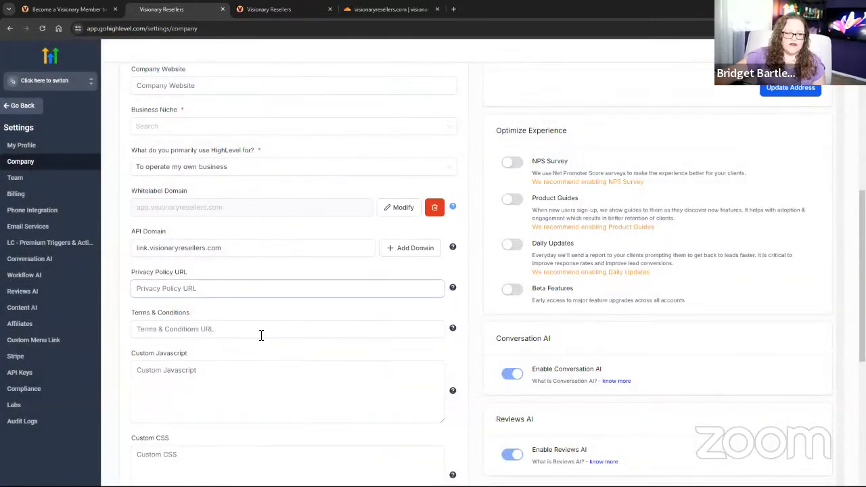
left_click(261, 334)
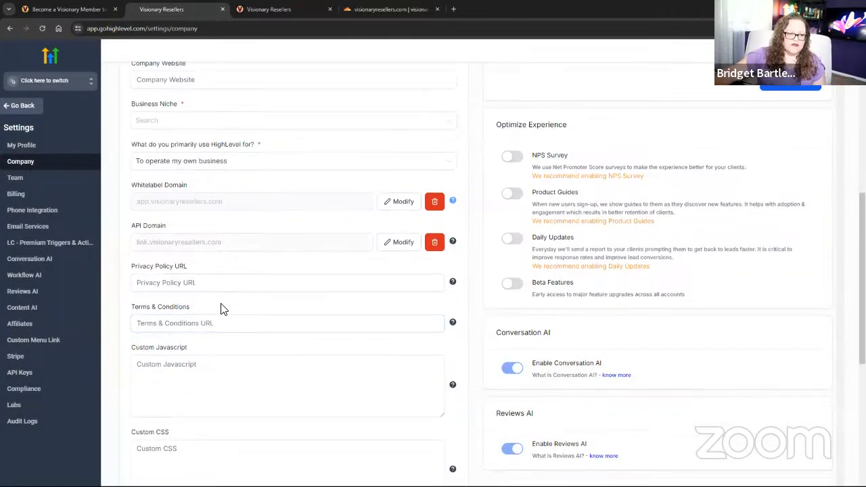
Choose Aero club as the company's Business Niche.
scroll(222, 305, "down", 1)
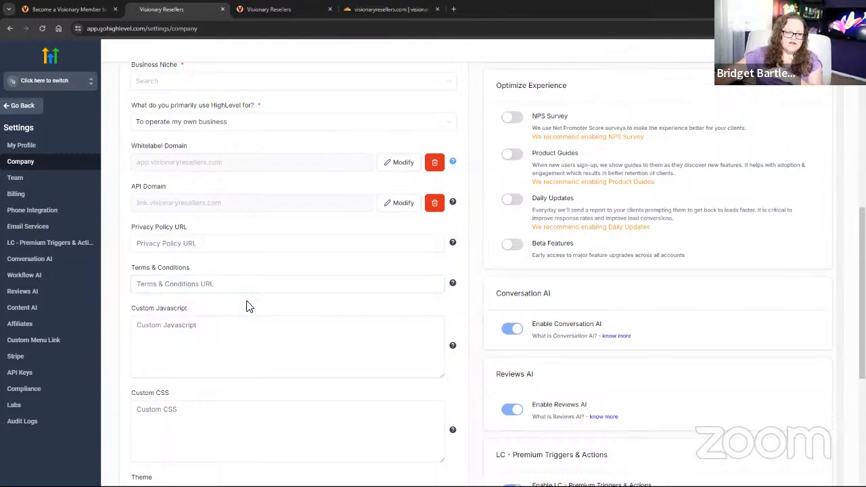
scroll(248, 304, "down", 2)
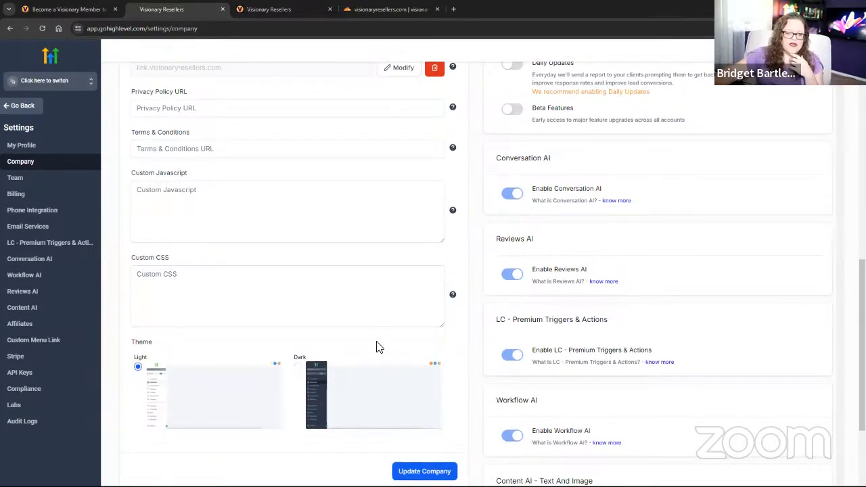
scroll(359, 319, "up", 7)
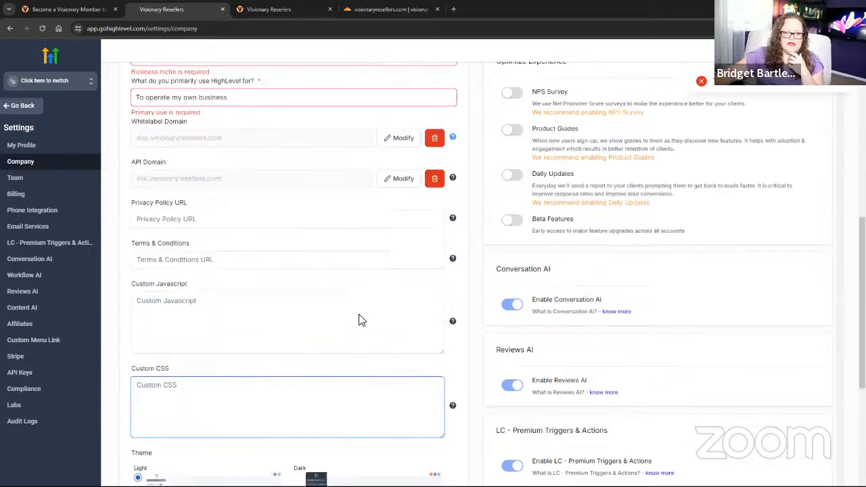
scroll(246, 309, "down", 2)
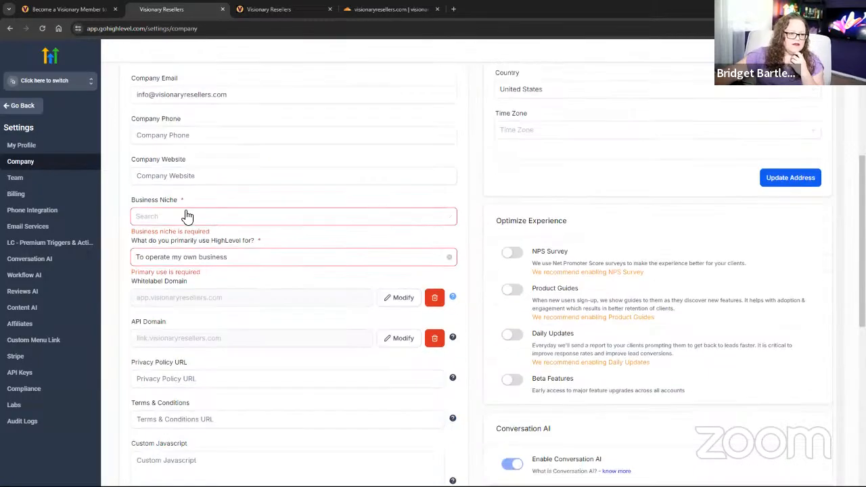
left_click(185, 217)
scroll(194, 257, "down", 2)
scroll(194, 260, "down", 6)
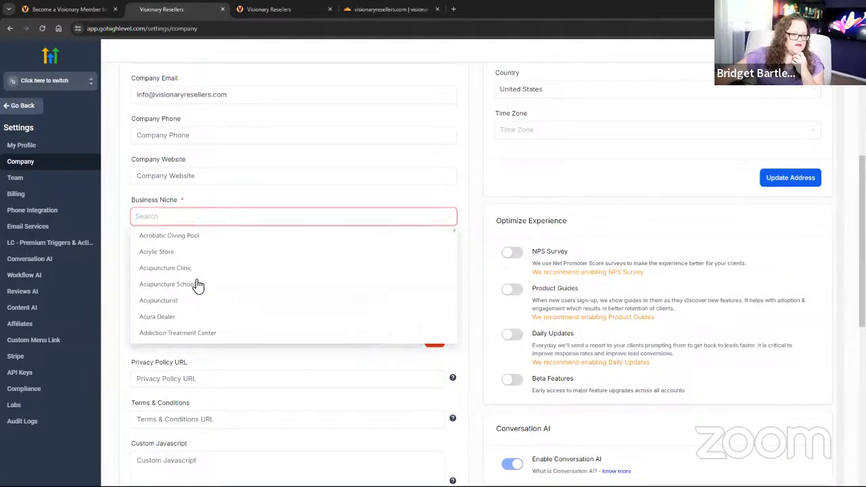
scroll(193, 324, "down", 2)
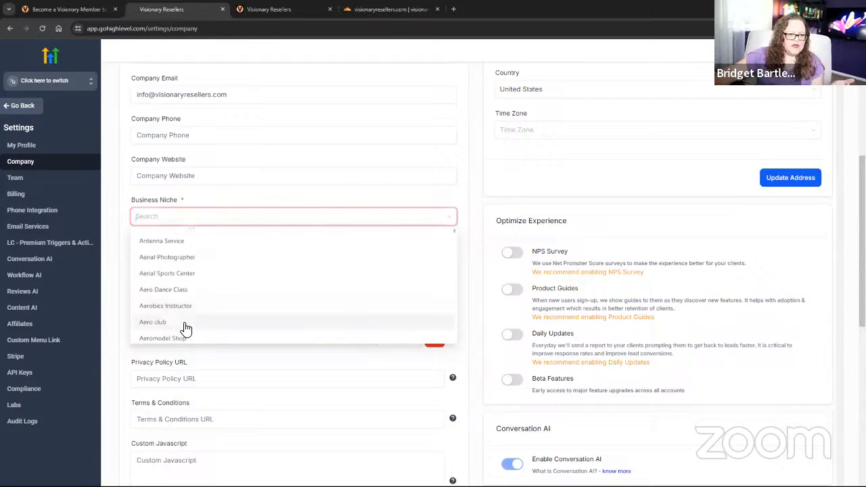
left_click(311, 309)
scroll(309, 323, "down", 4)
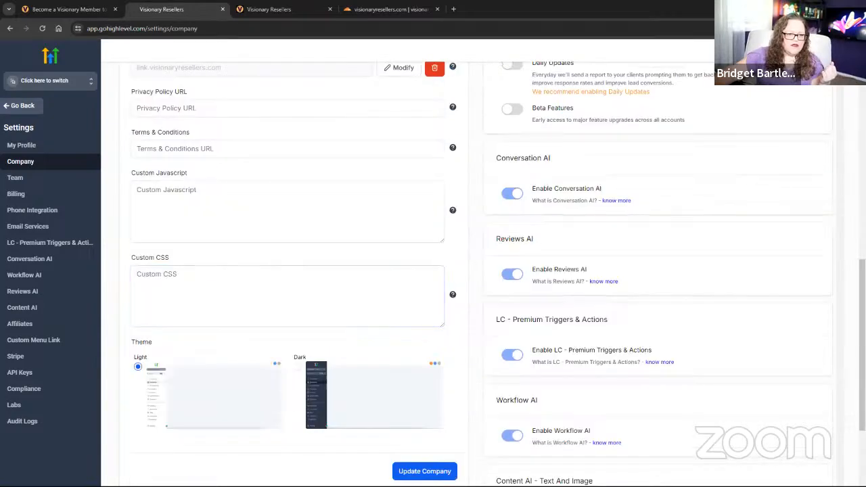
scroll(352, 374, "up", 5)
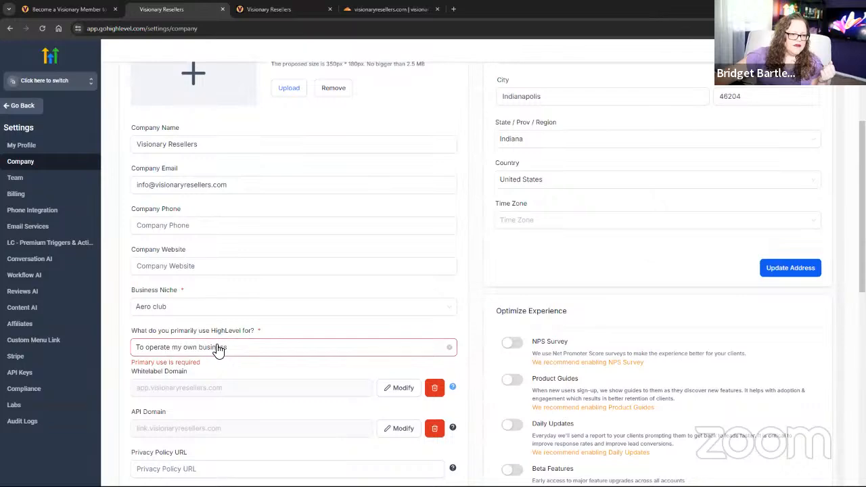
Reselect 'To operate my own business' as the primary use to clear the required-field error.
left_click(218, 348)
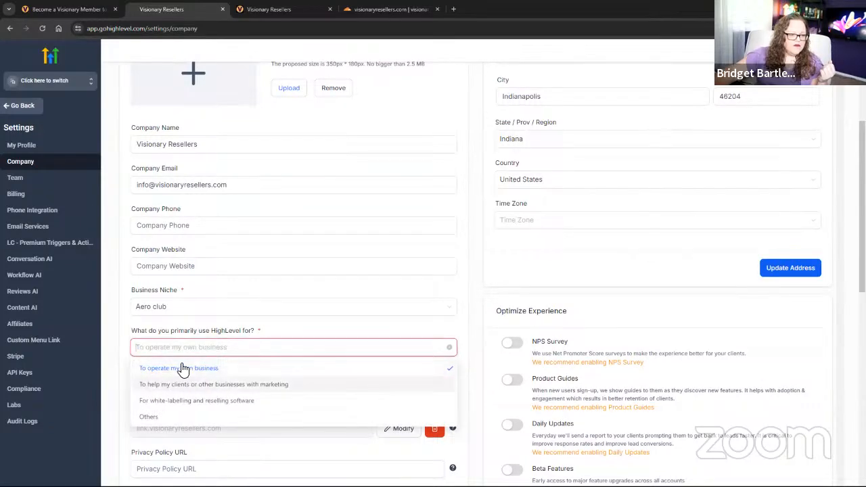
left_click(185, 371)
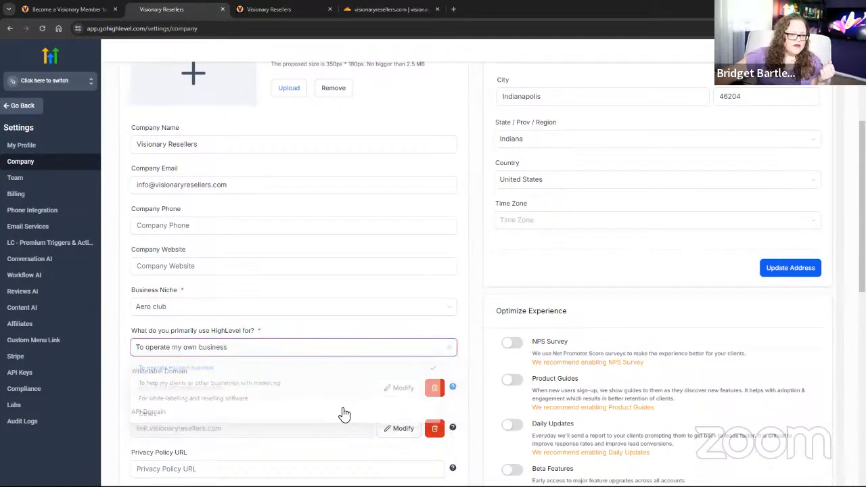
scroll(316, 421, "down", 10)
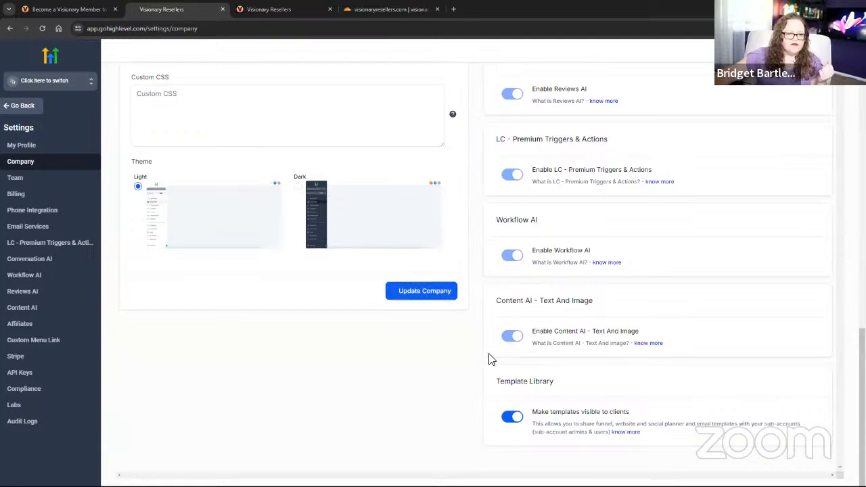
scroll(239, 386, "up", 1)
scroll(238, 386, "up", 3)
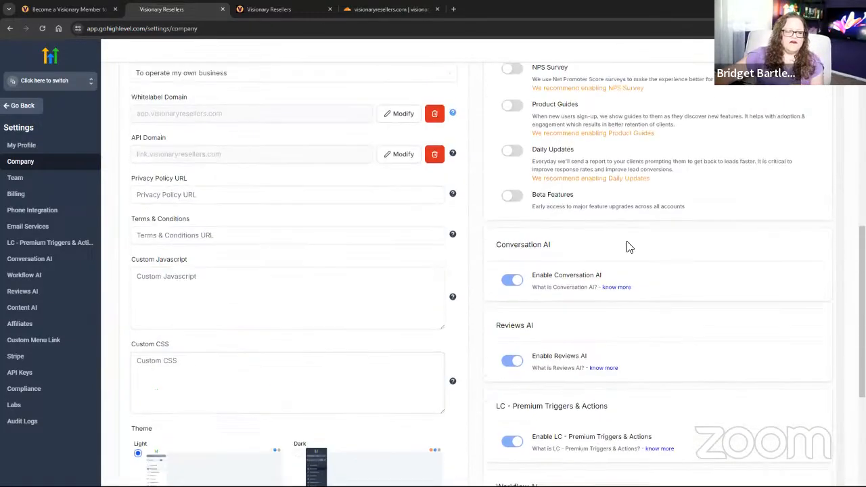
left_click(280, 305)
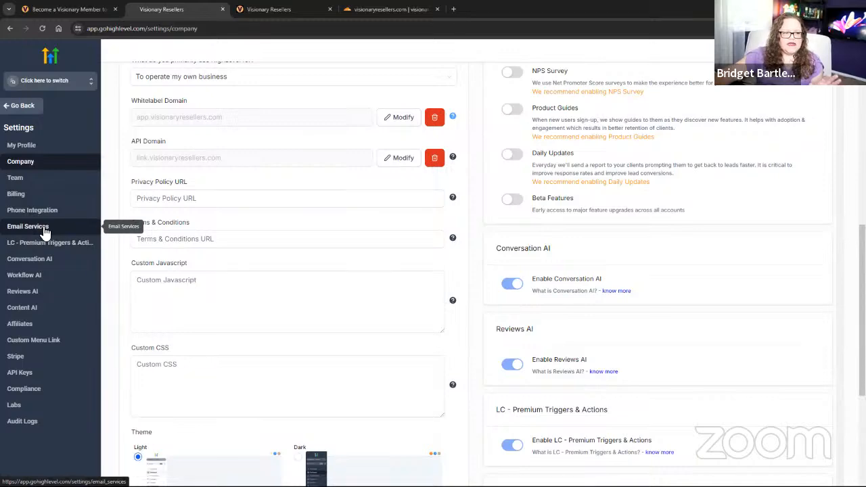
Add office.visionaryresellers.com as a dedicated email sending domain and submit it for verification.
left_click(67, 232)
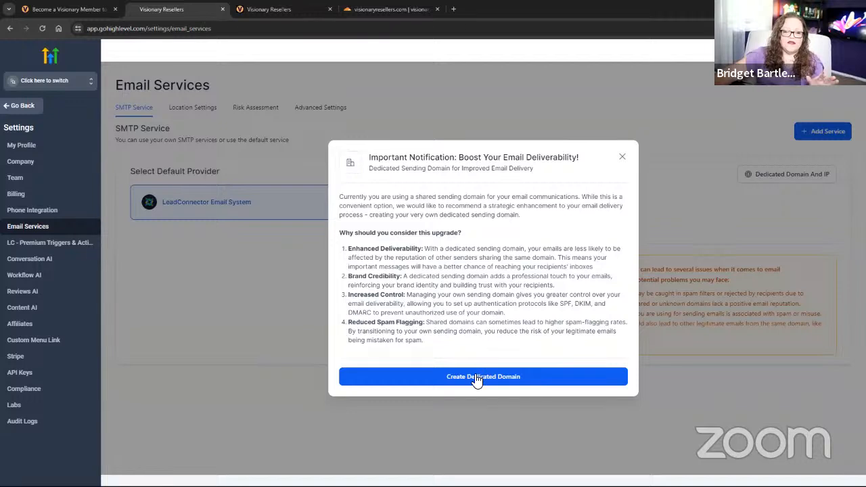
left_click(477, 378)
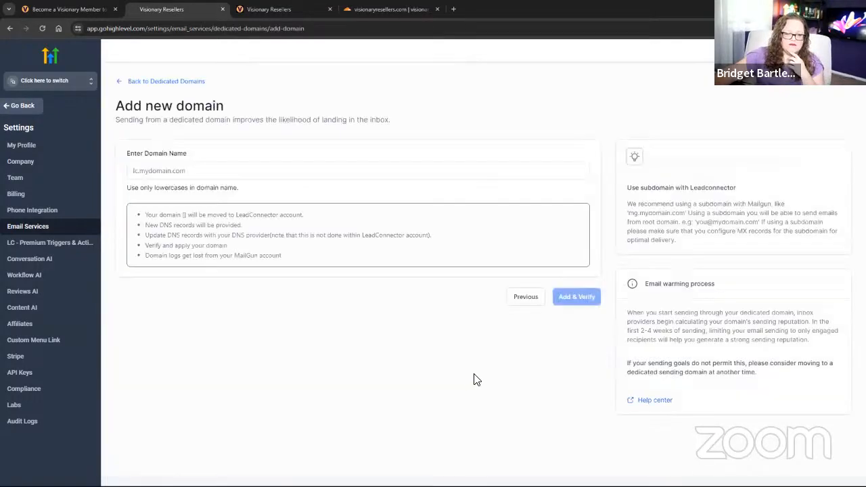
left_click(189, 173)
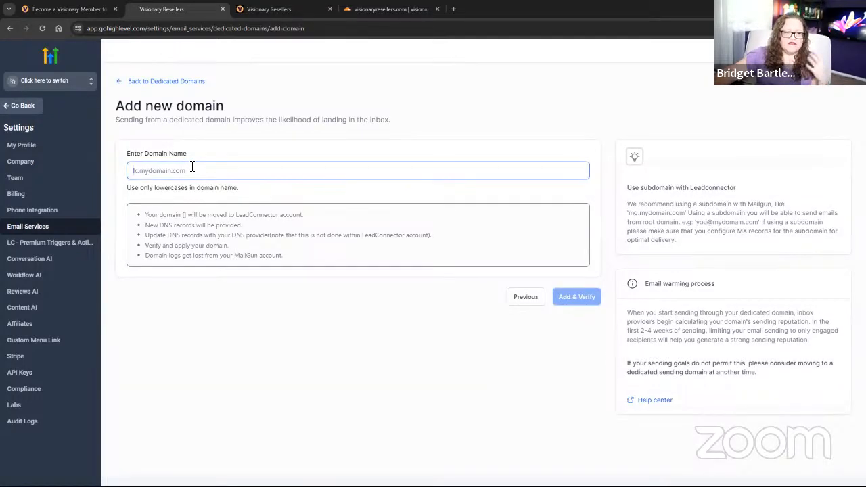
type("of")
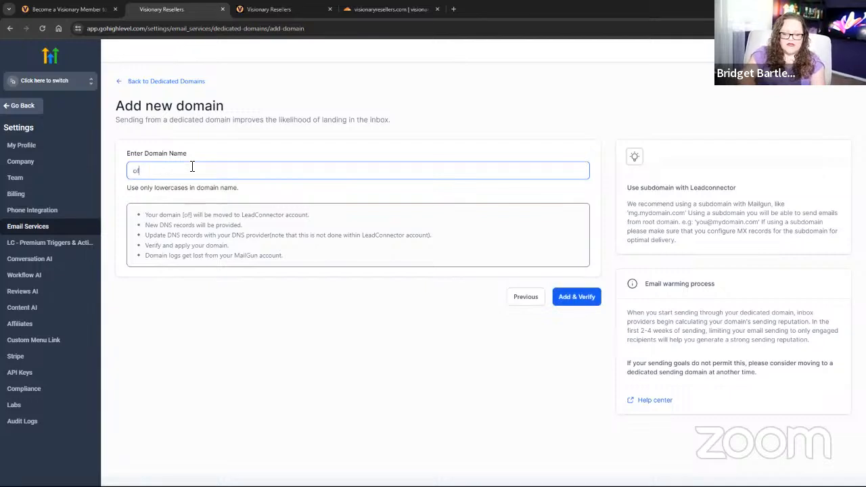
type("fice.")
type("visionaryresellers.com")
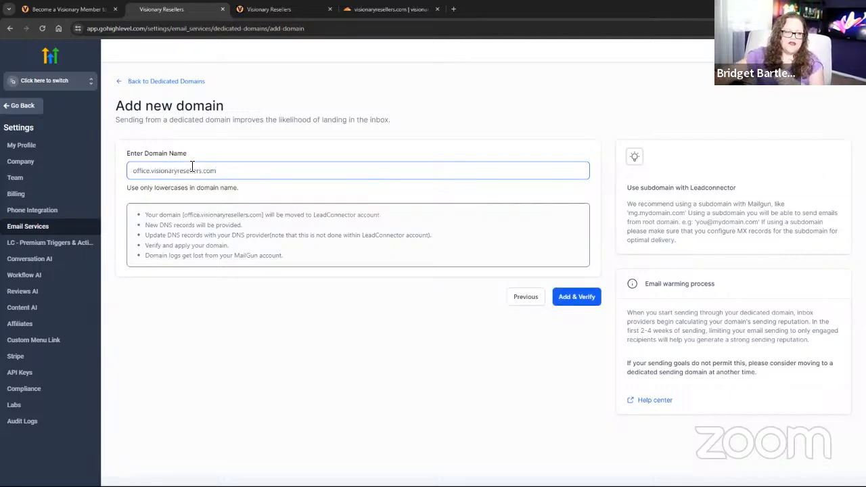
left_click(565, 297)
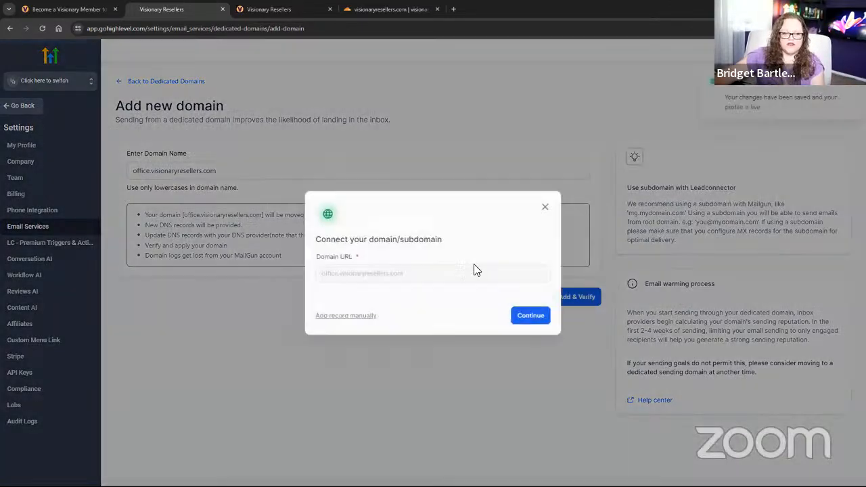
Let Cloudflare automatically add the mail DNS records for office.visionaryresellers.com.
left_click(532, 318)
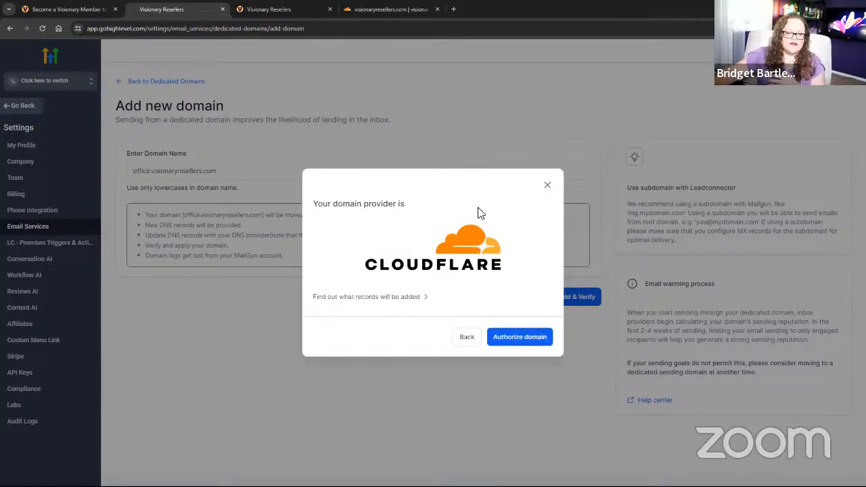
left_click(521, 334)
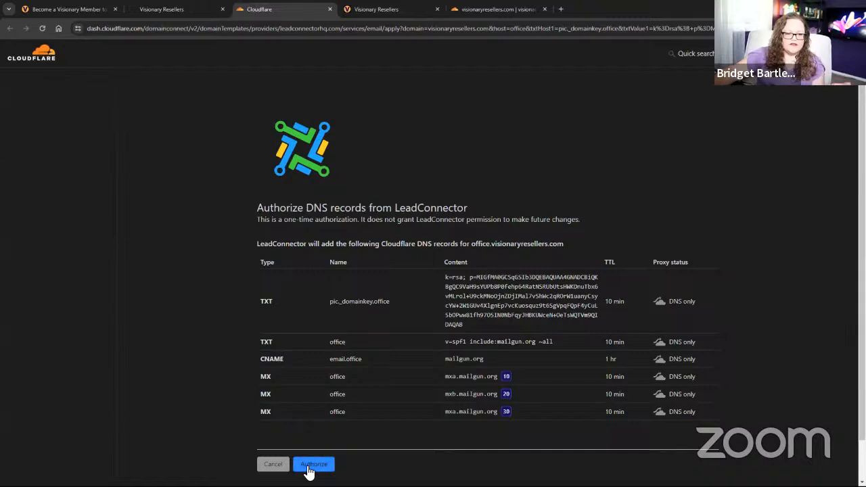
left_click(311, 465)
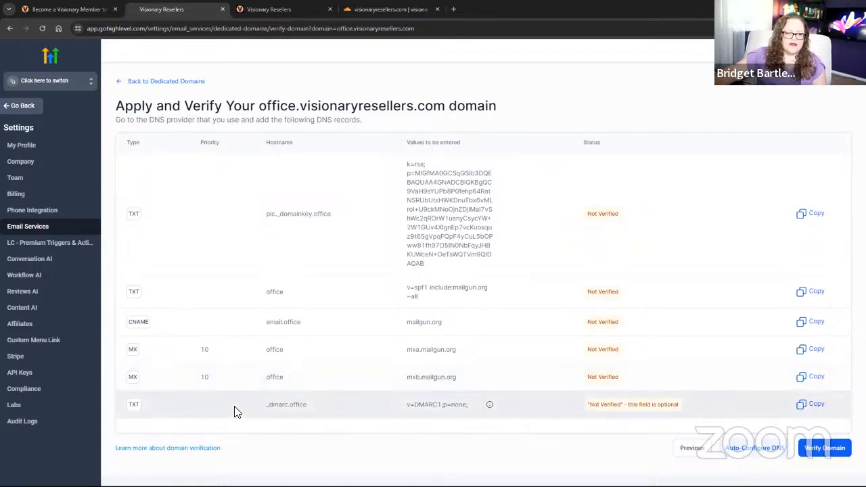
Copy the _dmarc.office hostname and start a new TXT record in Cloudflare DNS.
left_click_drag(237, 411, 321, 406)
right_click(303, 405)
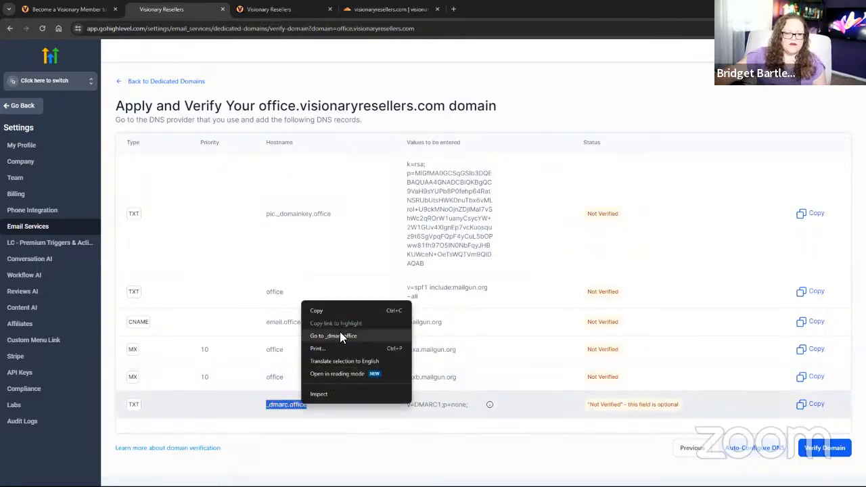
left_click(329, 306)
left_click(363, 12)
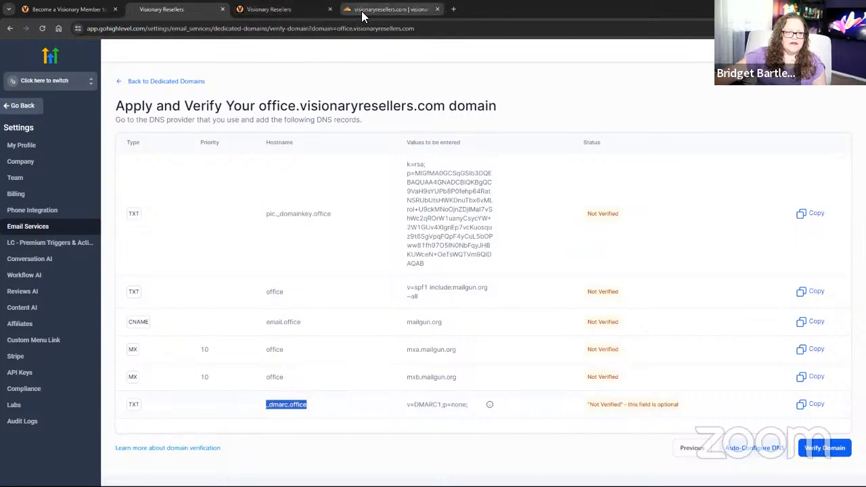
left_click(55, 147)
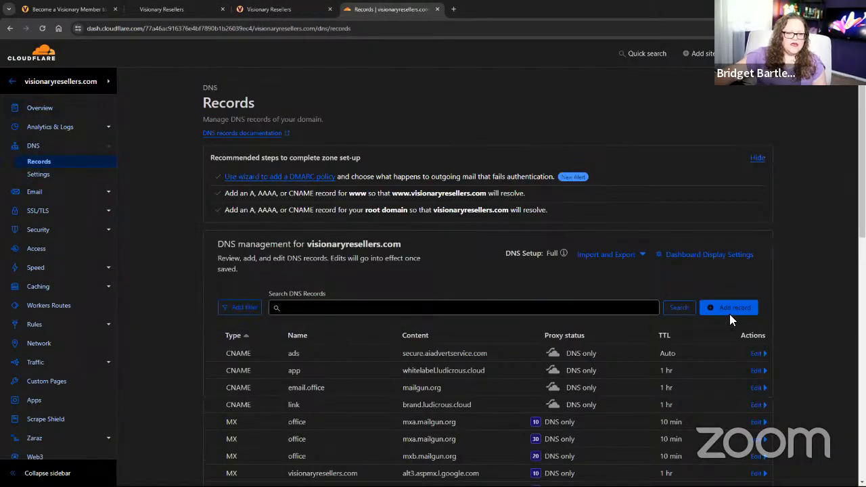
left_click(728, 310)
left_click(230, 12)
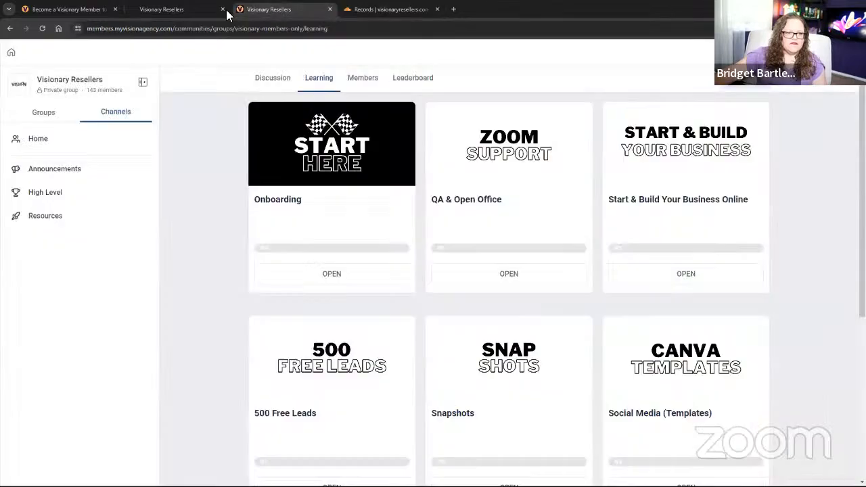
left_click(187, 8)
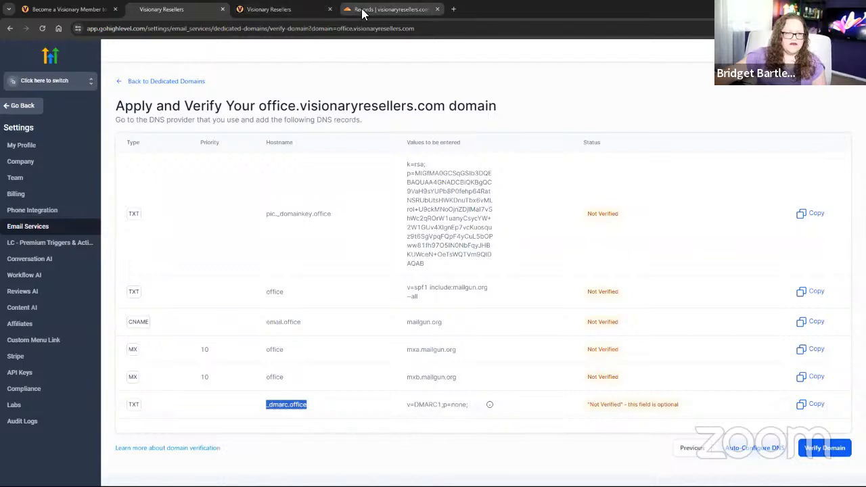
left_click(389, 9)
left_click(245, 366)
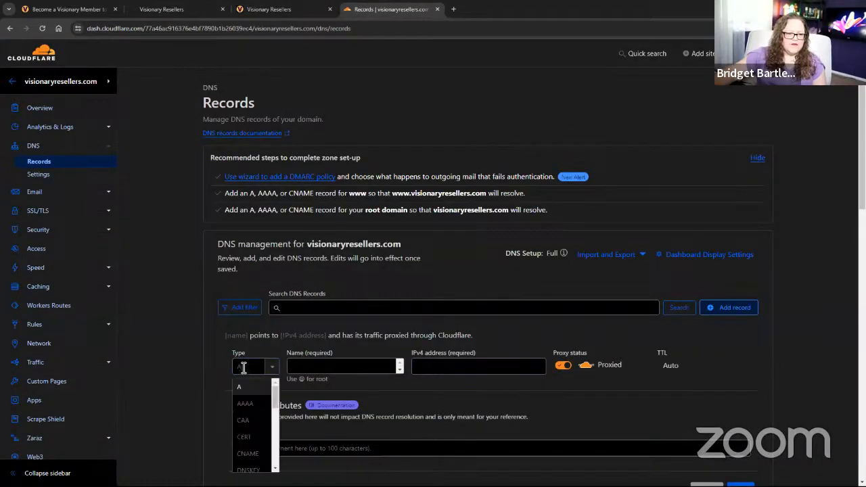
scroll(257, 431, "down", 1)
scroll(255, 433, "down", 5)
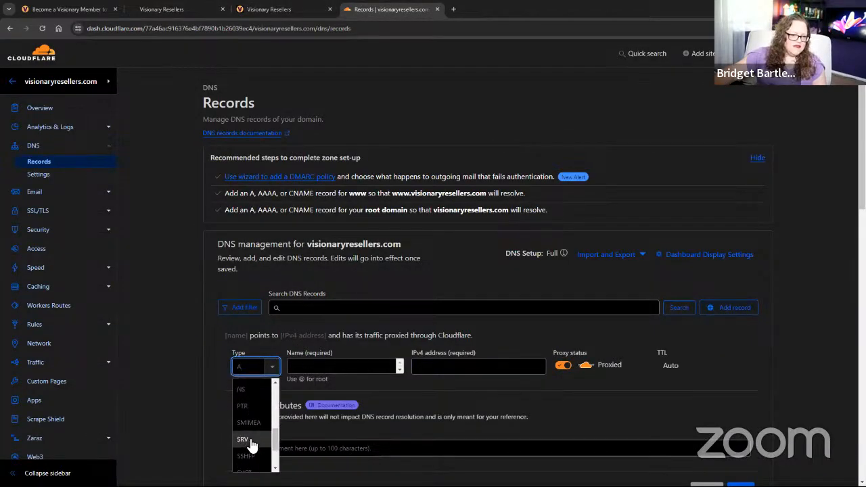
left_click(249, 449)
Save the TXT record with name _dmarc.office and content v=DMARC1;p=none;.
left_click(329, 363)
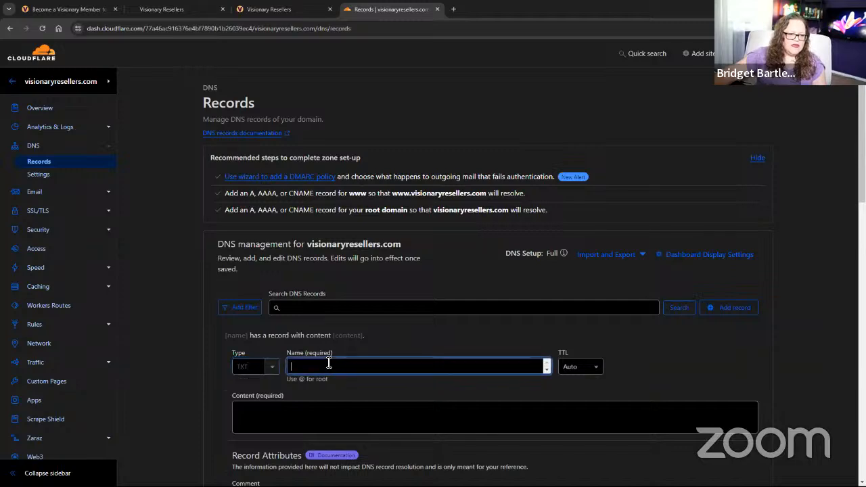
left_click(208, 9)
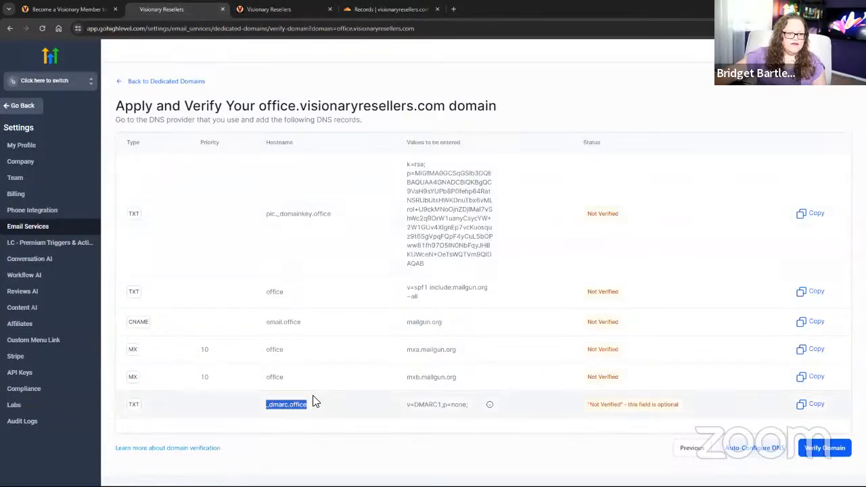
left_click(389, 10)
key("ctrl+v")
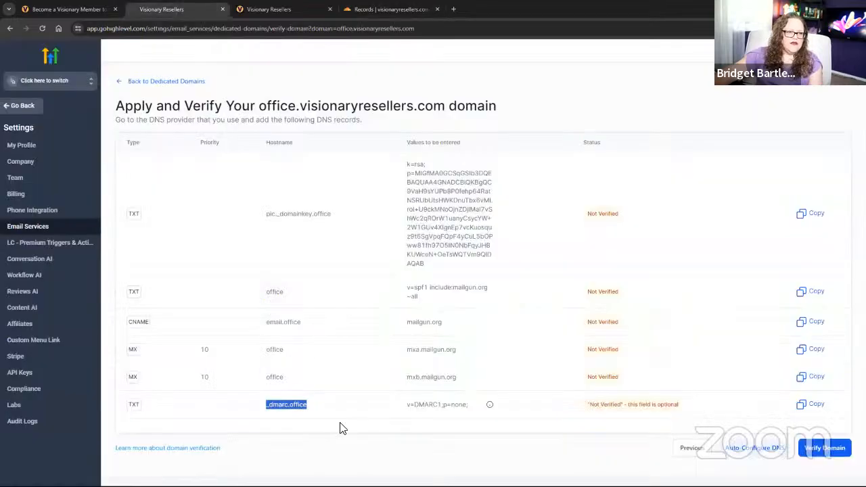
left_click(176, 10)
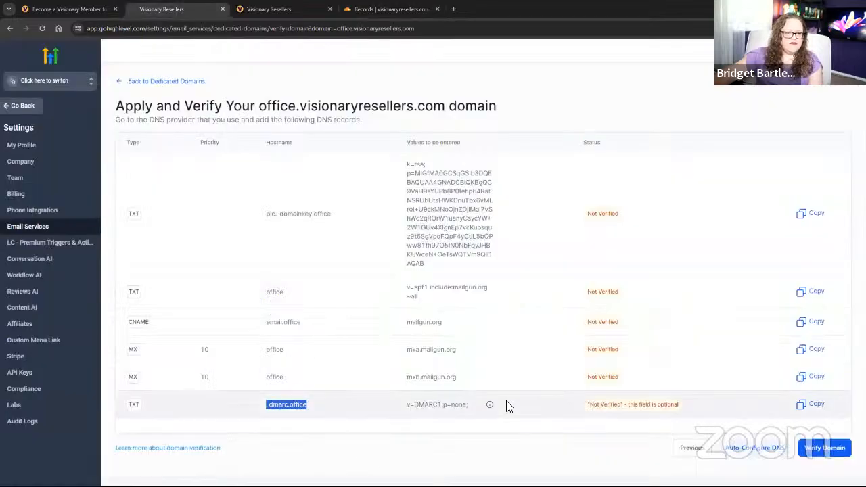
left_click(806, 405)
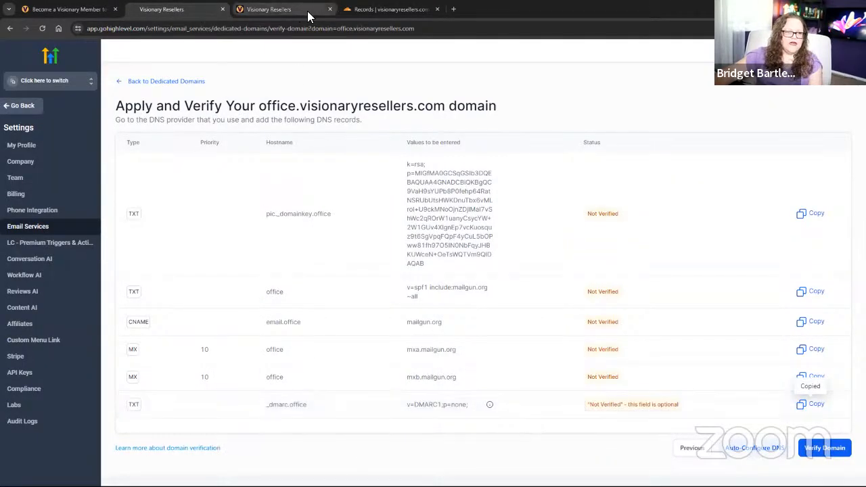
left_click(389, 10)
left_click(331, 414)
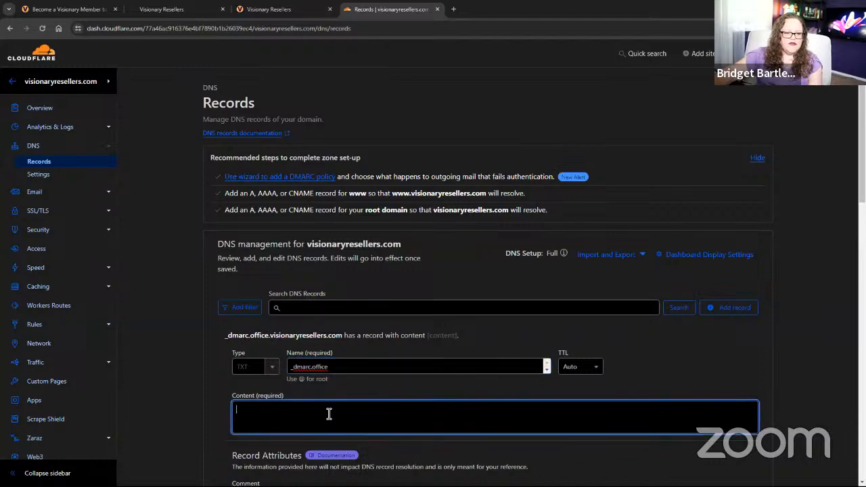
key("ctrl+v")
scroll(541, 406, "down", 3)
left_click(740, 360)
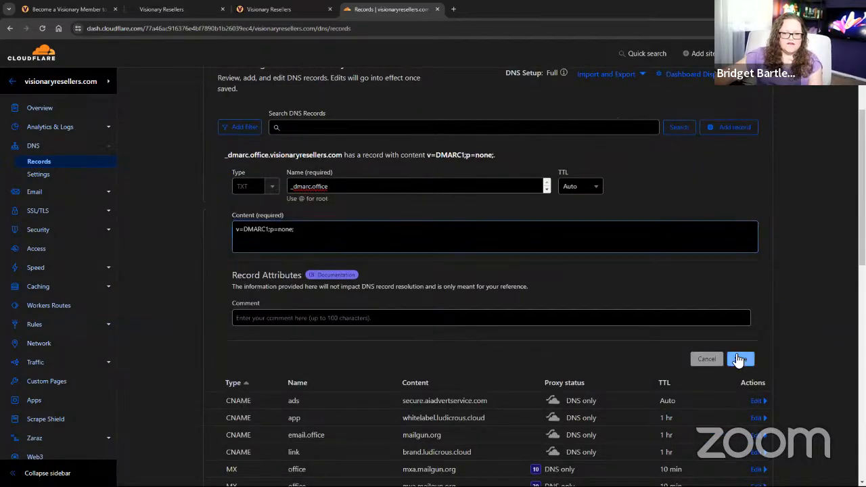
left_click(152, 9)
Verify office.visionaryresellers.com, reloading and re-verifying until every record passes.
left_click(826, 457)
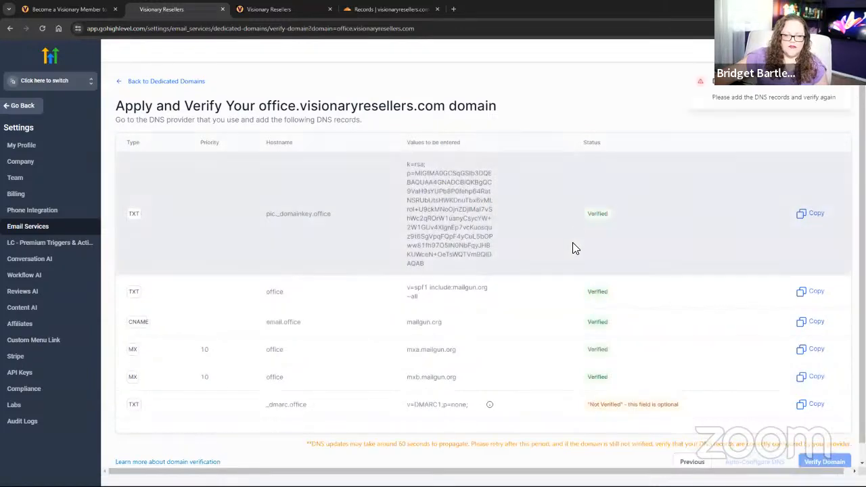
scroll(607, 391, "down", 1)
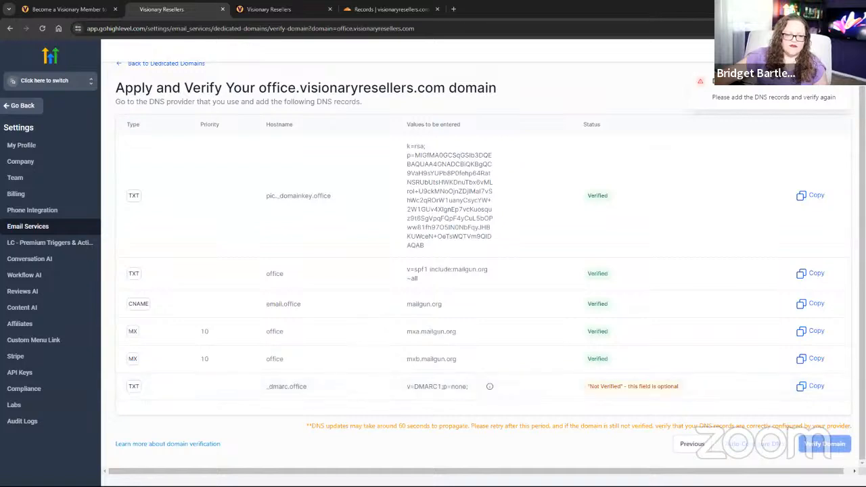
scroll(137, 80, "up", 1)
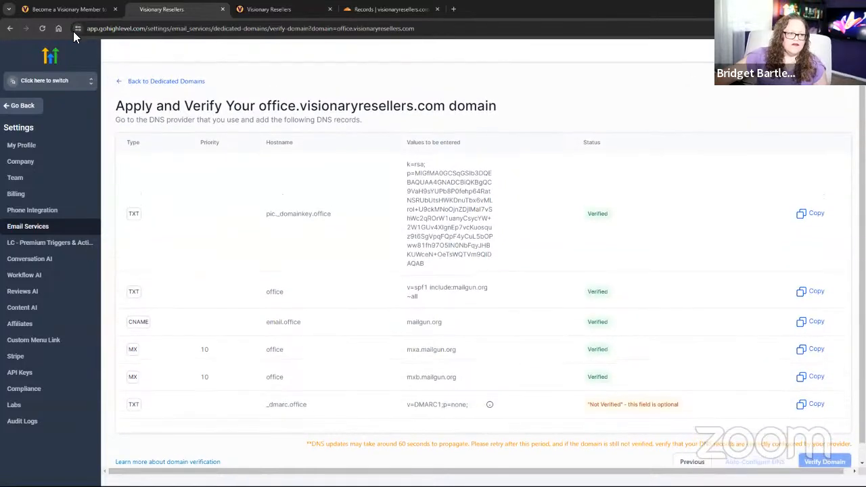
left_click(43, 27)
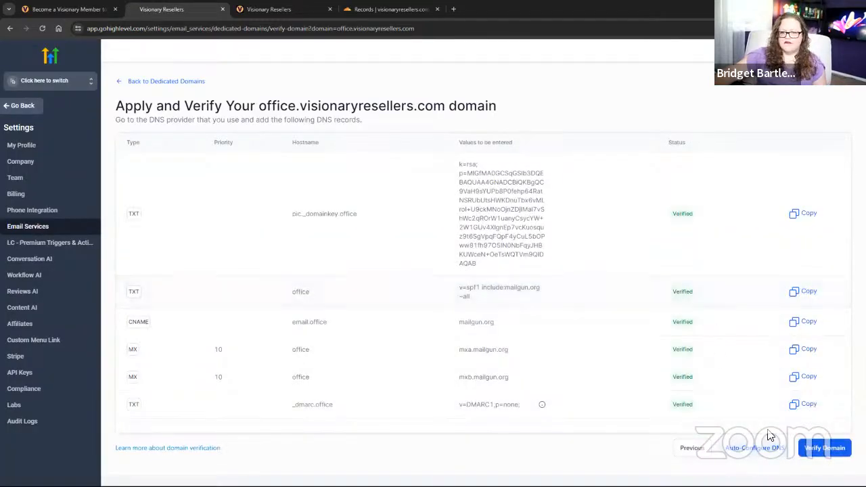
left_click(830, 451)
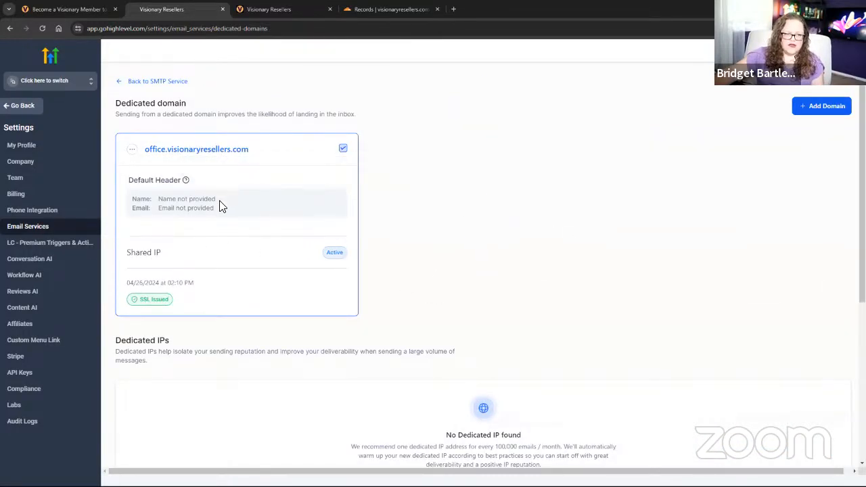
Go back from the sub-account settings to the agency Sub-Accounts list showing Visionary Resellers.
left_click(132, 153)
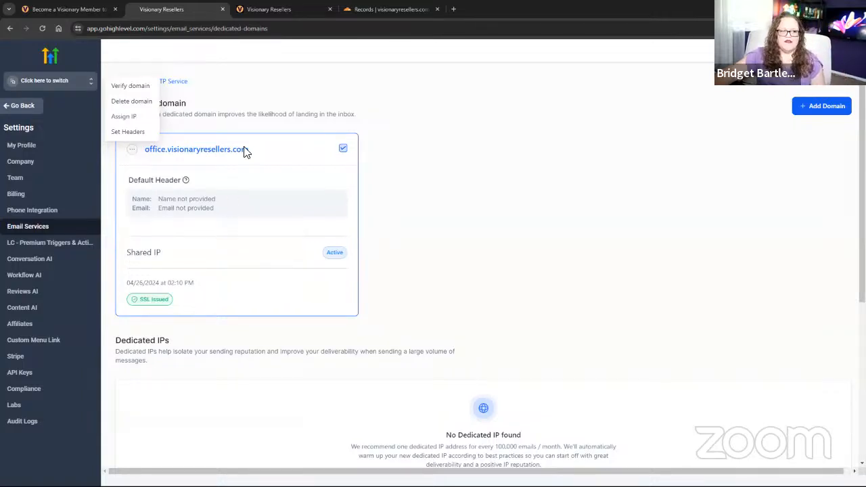
left_click(274, 114)
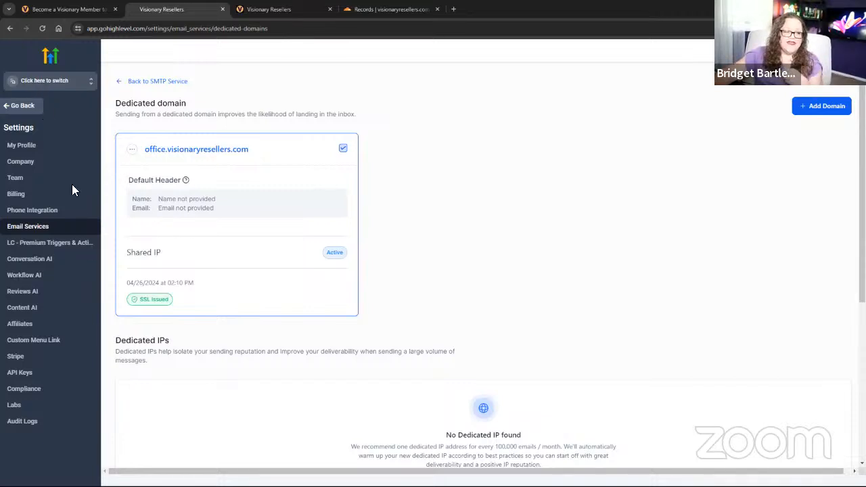
left_click(55, 82)
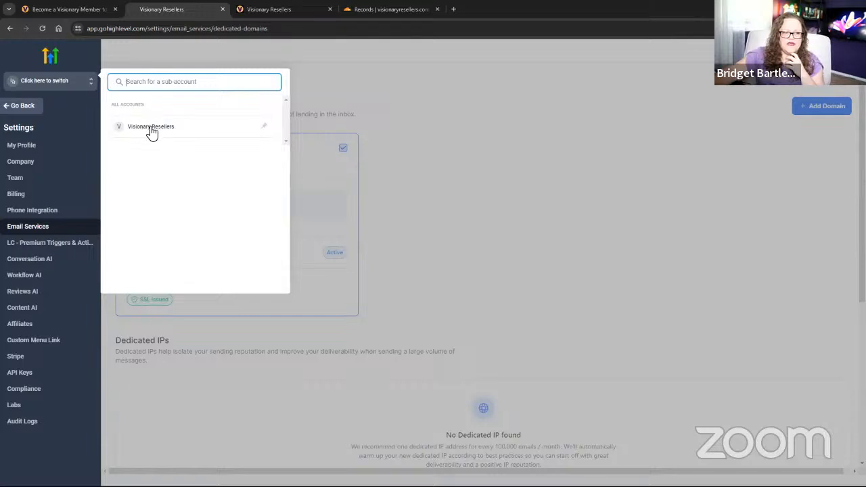
left_click(16, 107)
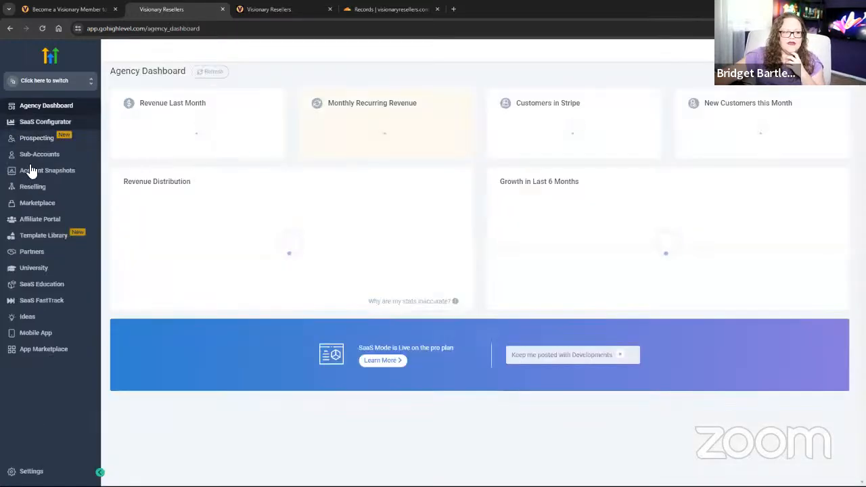
left_click(40, 156)
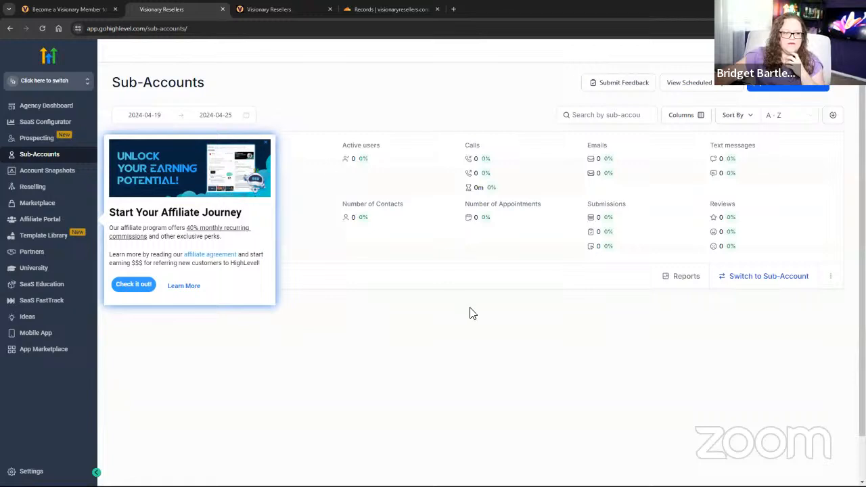
Enter Visionary Resellers and open Settings > Email Services > add a new dedicated domain.
left_click(266, 146)
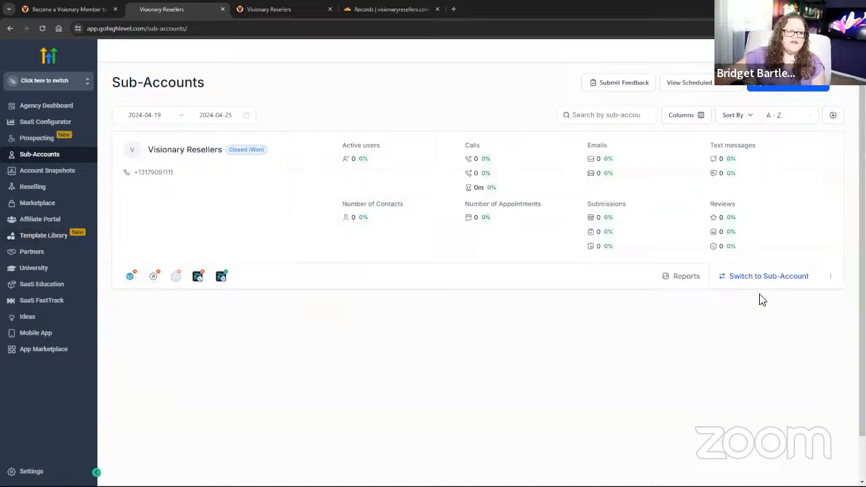
left_click(764, 277)
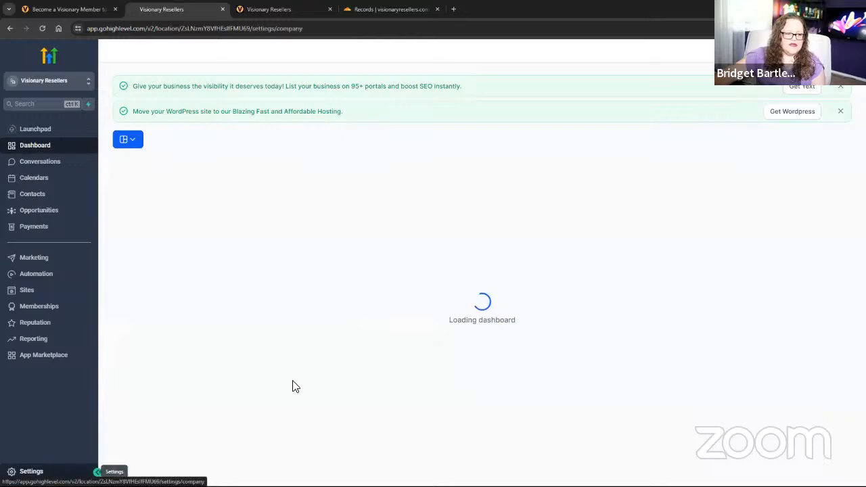
left_click(31, 471)
scroll(46, 308, "down", 2)
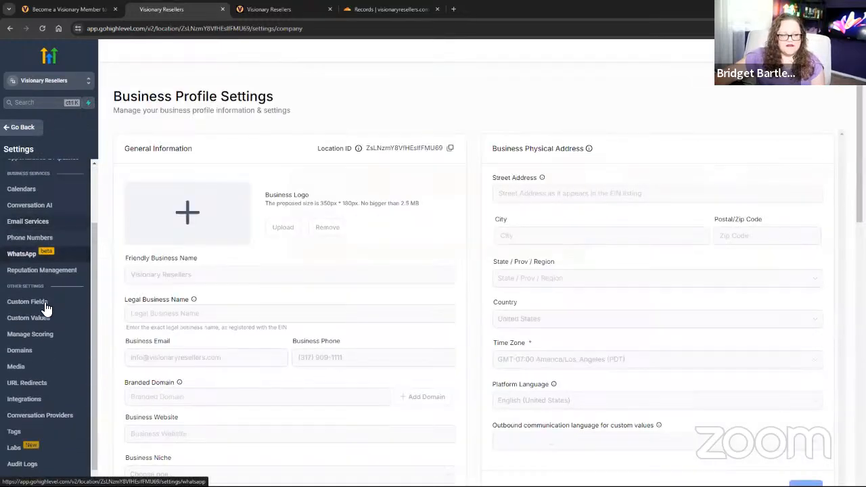
left_click(30, 215)
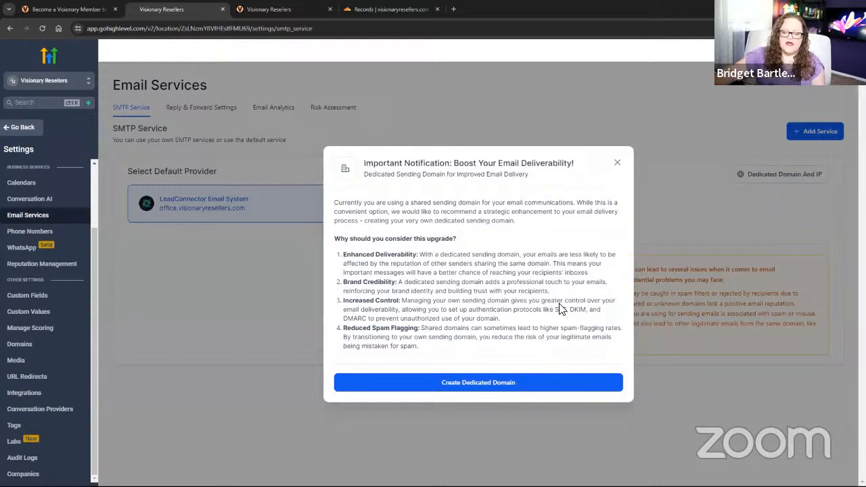
left_click(478, 383)
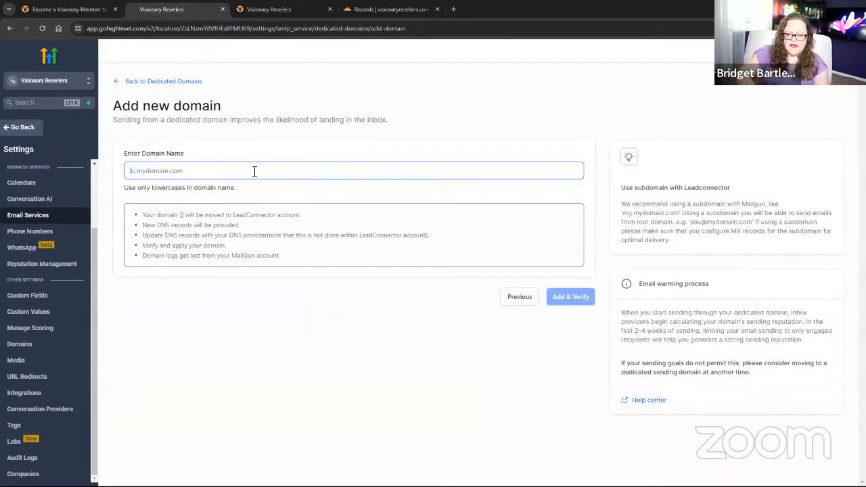
Start the domain as 'email.' and copy visionaryresellers.com from the Cloudflare site overview.
type("email")
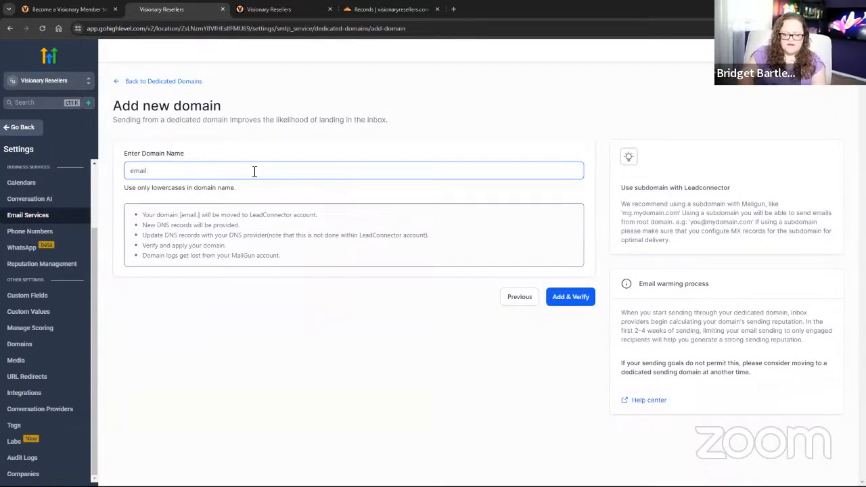
type(".")
type("v=DMARC1;p=none;")
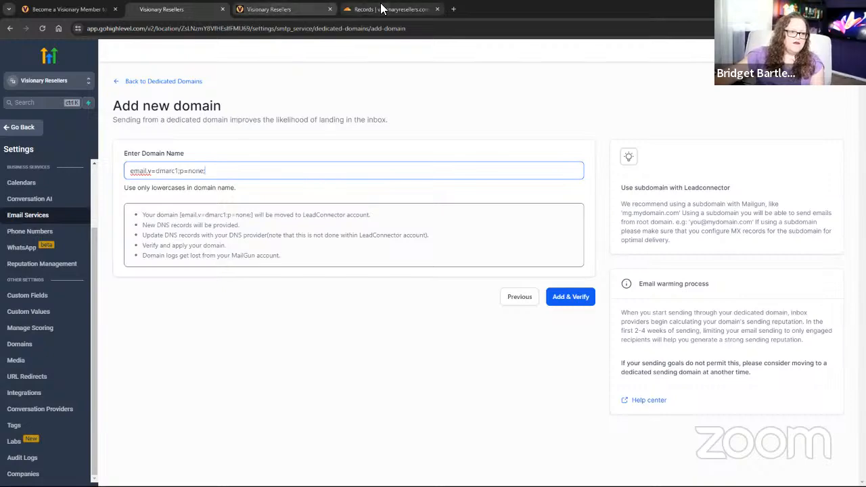
left_click(381, 9)
scroll(293, 133, "up", 3)
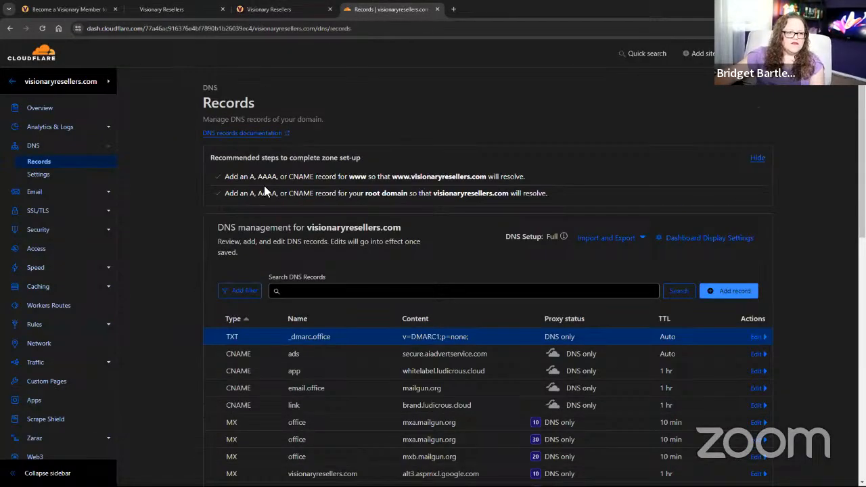
left_click(11, 81)
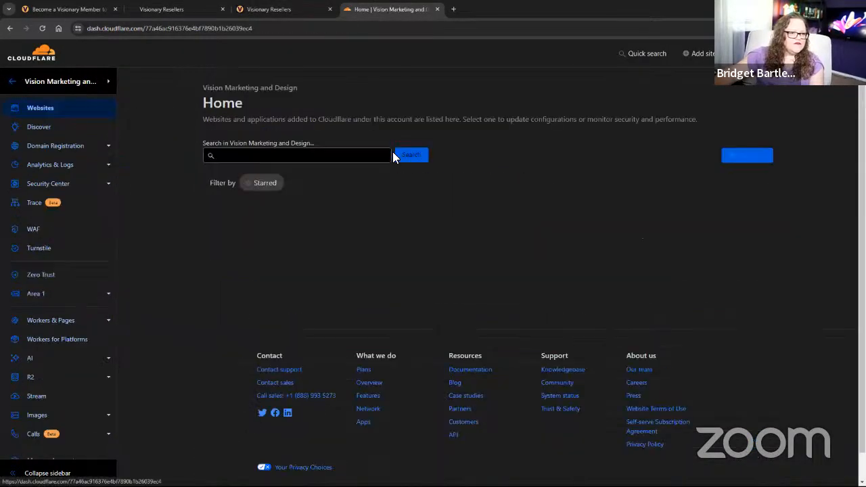
scroll(630, 355, "down", 5)
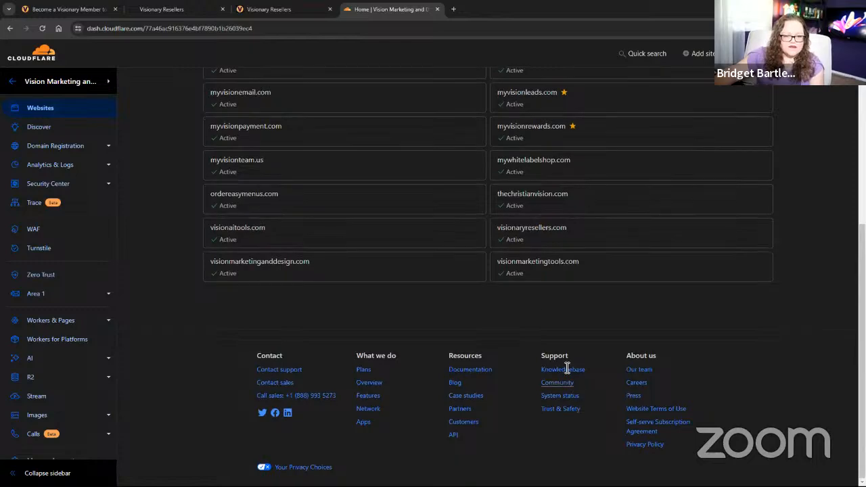
scroll(539, 295, "up", 2)
left_click(537, 282)
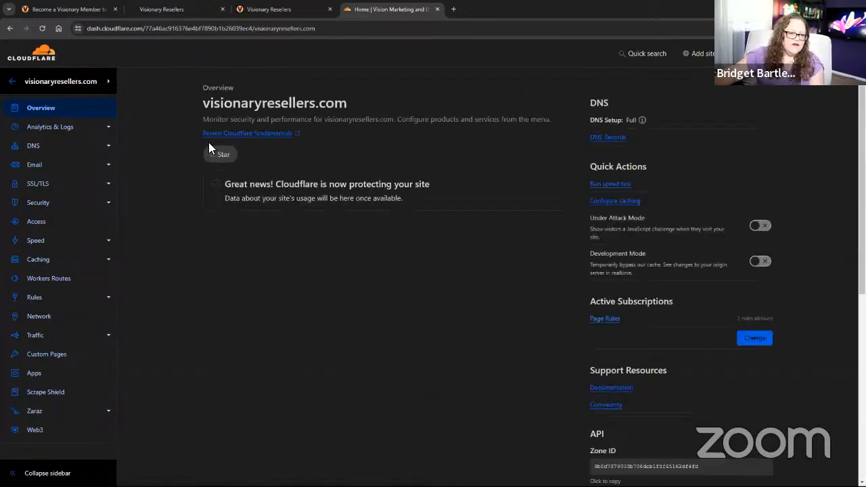
left_click_drag(205, 105, 374, 104)
key("ctrl+c")
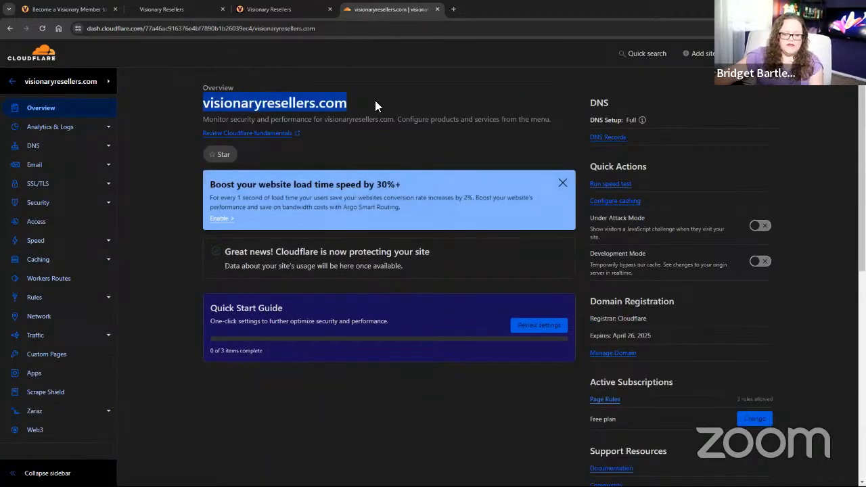
Replace the stray DMARC text with visionaryresellers.com and submit email.visionaryresellers.com.
left_click(169, 9)
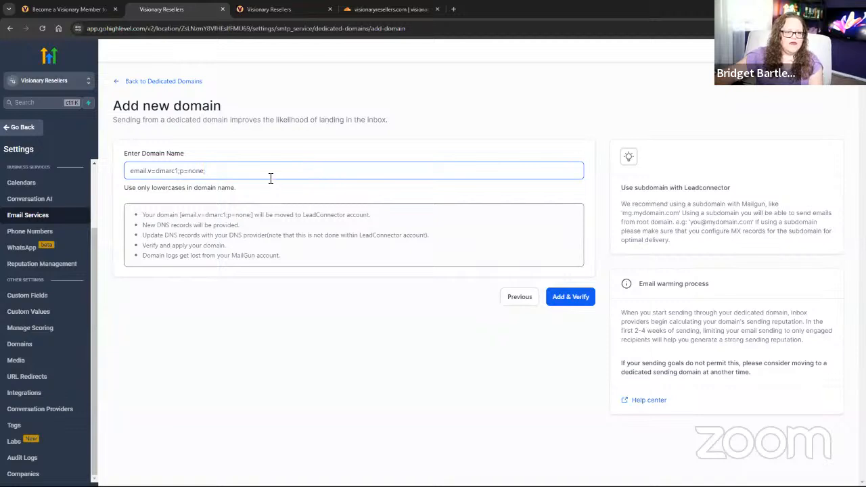
left_click_drag(205, 171, 148, 173)
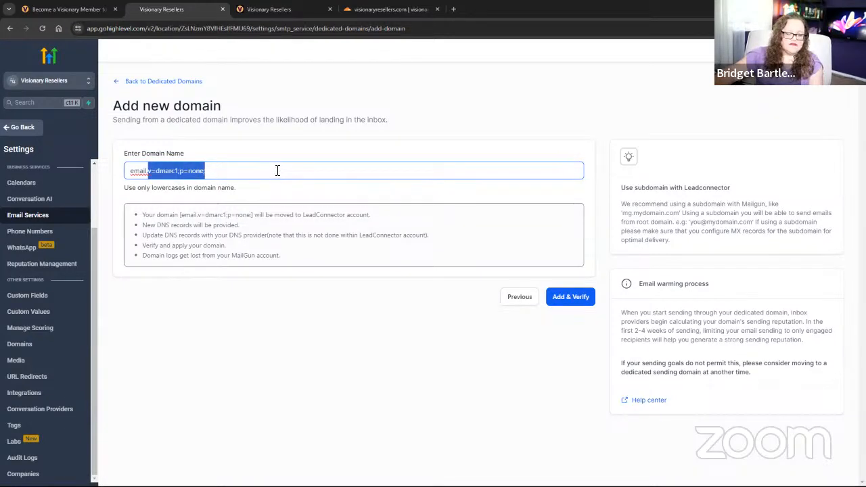
key("ctrl+v")
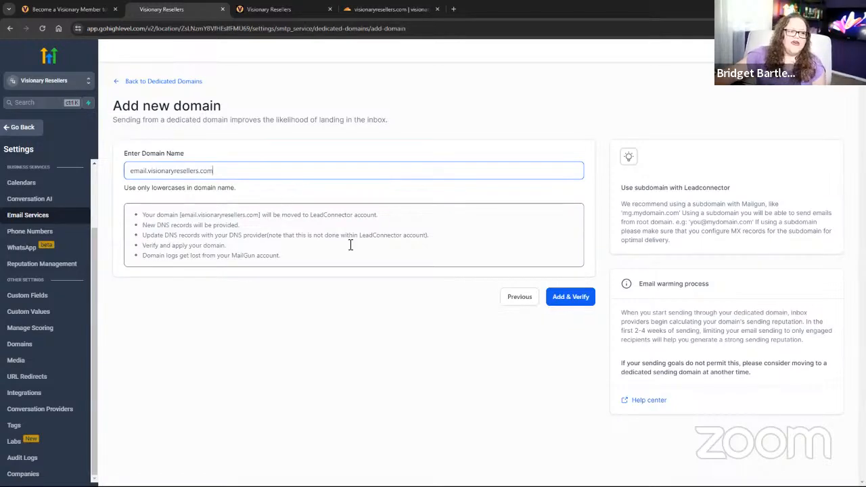
left_click(567, 298)
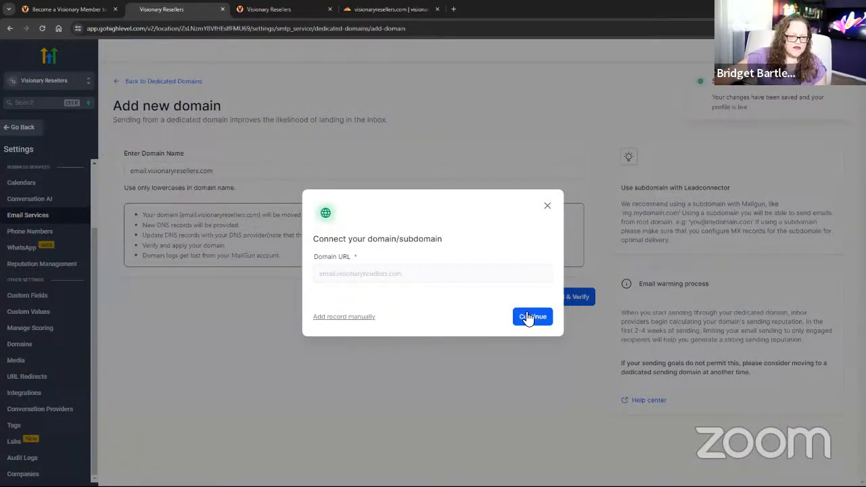
Authorize Cloudflare to add email.visionaryresellers.com's DNS records and grab the _dmarc.email hostname.
left_click(530, 316)
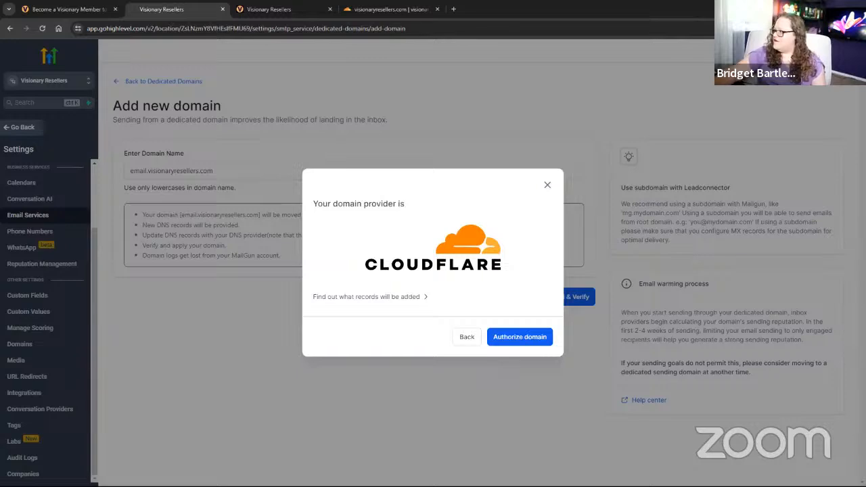
left_click(509, 339)
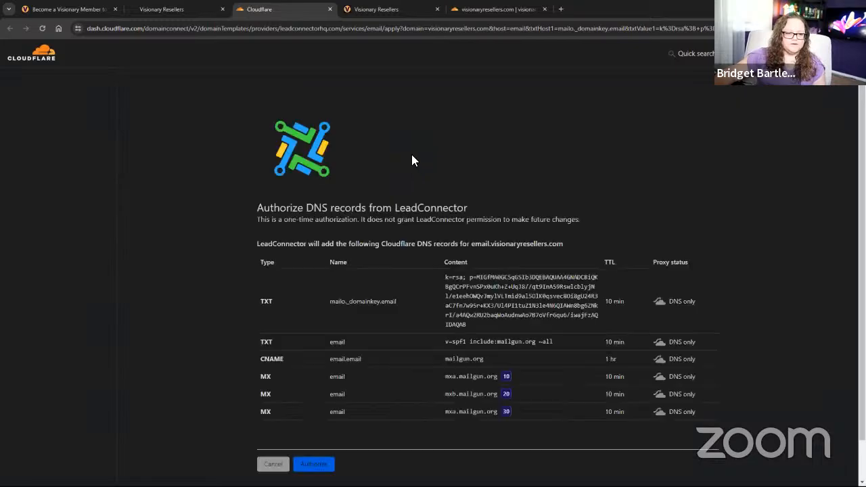
left_click(312, 464)
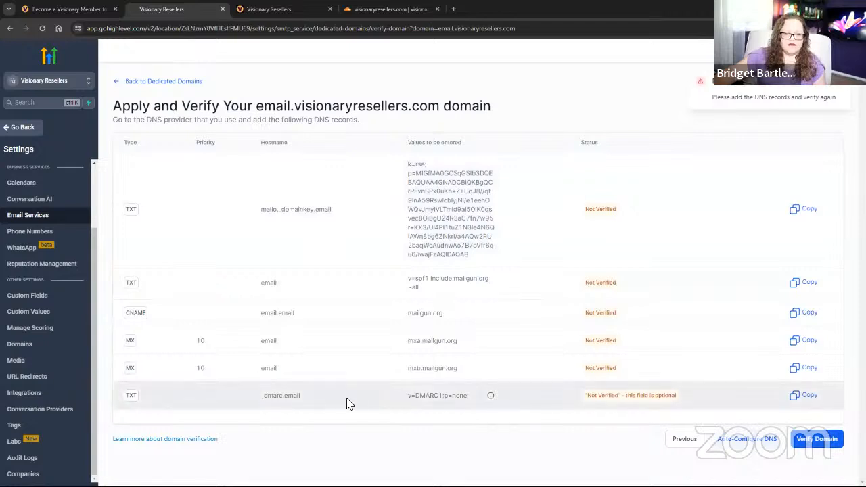
left_click_drag(255, 399, 310, 399)
key("ctrl+c")
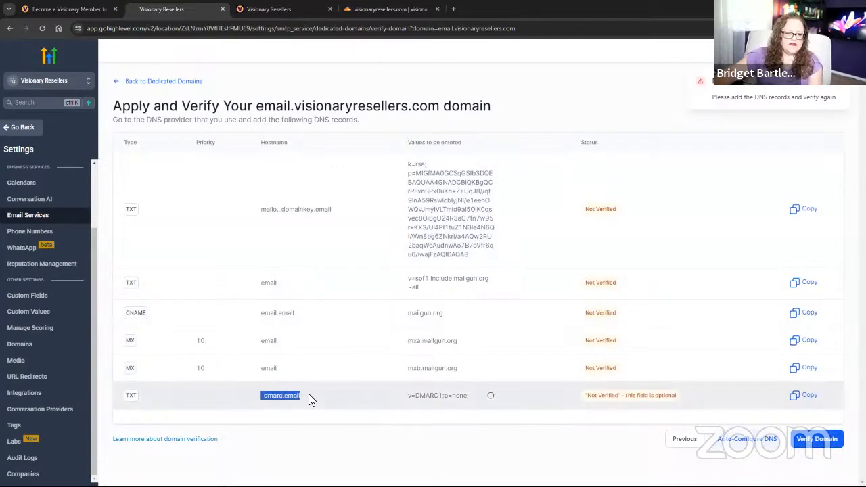
left_click(374, 10)
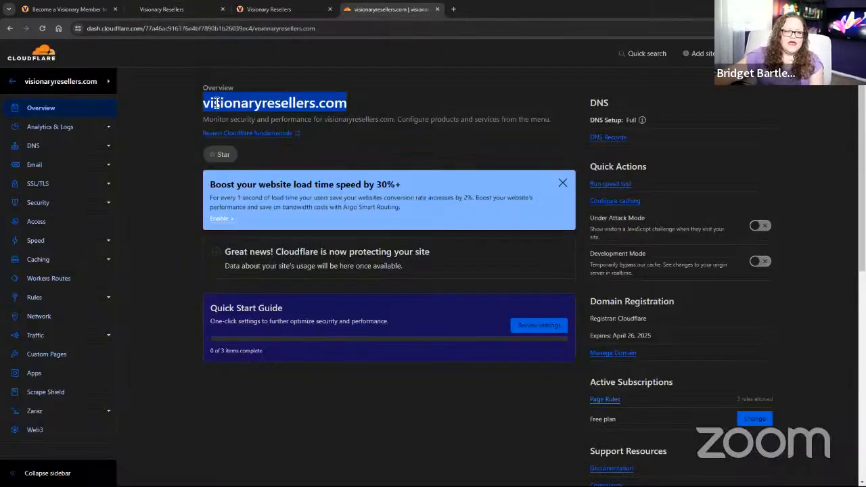
Create a new TXT record in Cloudflare named _dmarc.email.
left_click(33, 145)
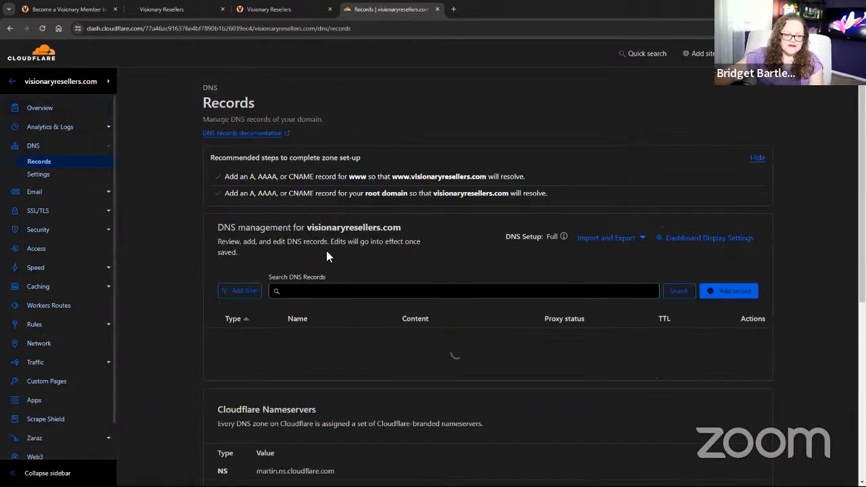
left_click(727, 291)
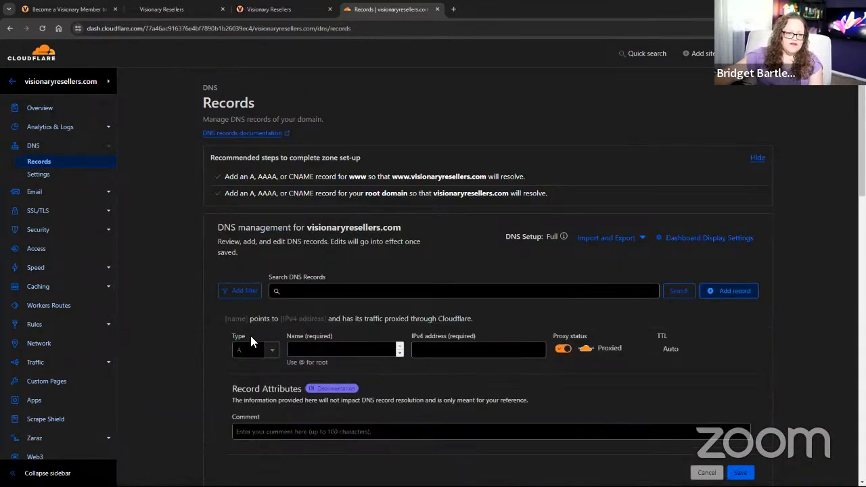
left_click(252, 345)
scroll(252, 406, "down", 5)
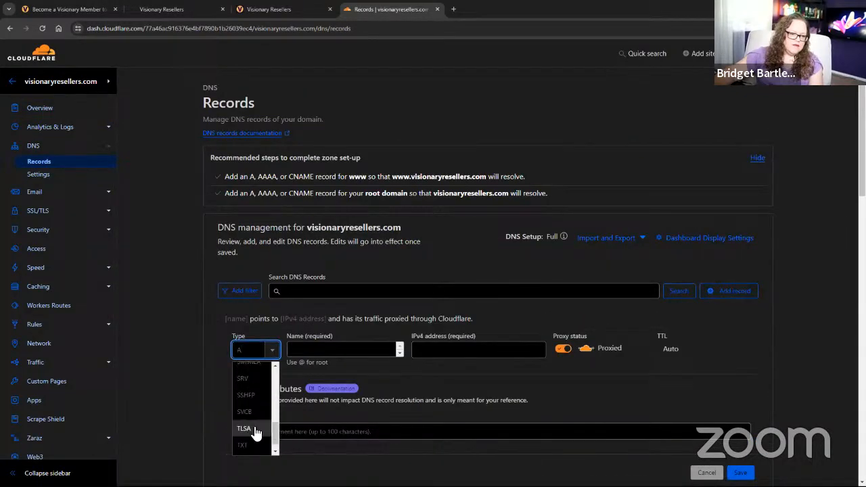
left_click(251, 445)
left_click(348, 349)
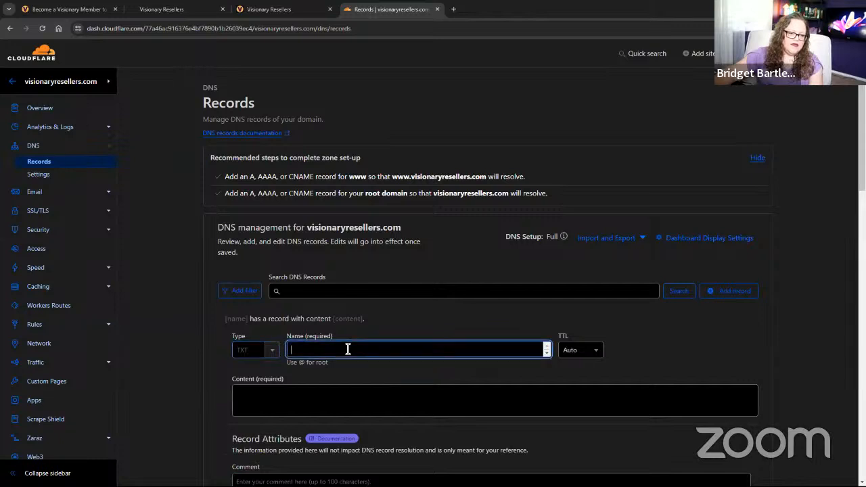
key("ctrl+v")
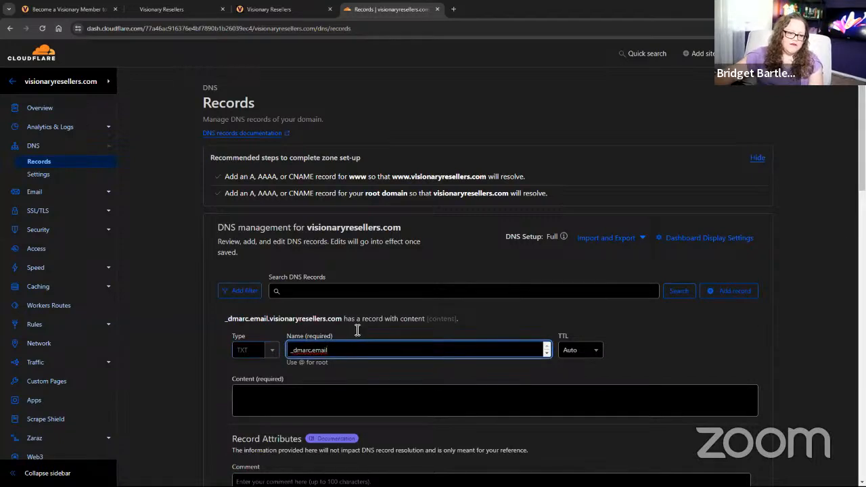
Give it content v=DMARC1;p=none;, save, and recheck verification in HighLevel.
left_click(157, 11)
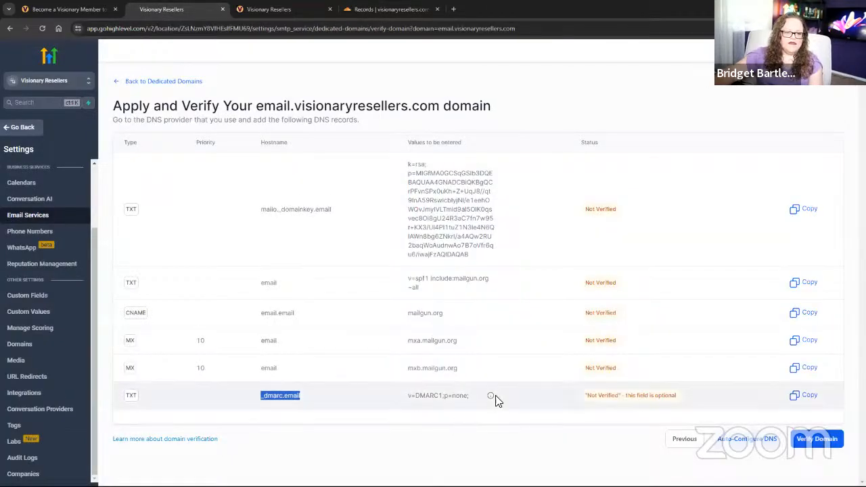
left_click(805, 393)
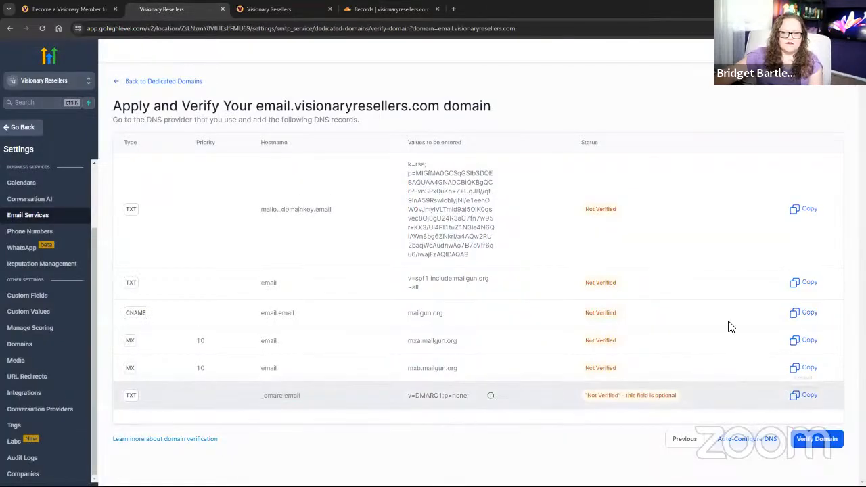
left_click(370, 10)
left_click(310, 397)
key("ctrl+v")
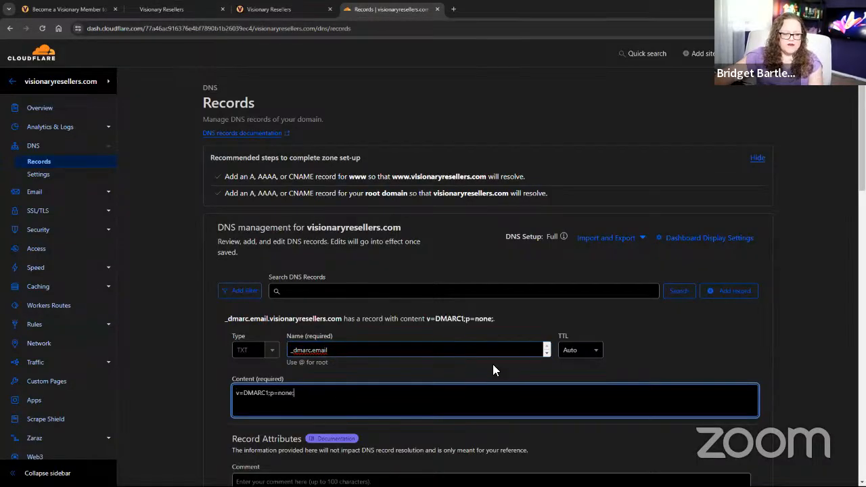
scroll(580, 339, "down", 3)
left_click(740, 301)
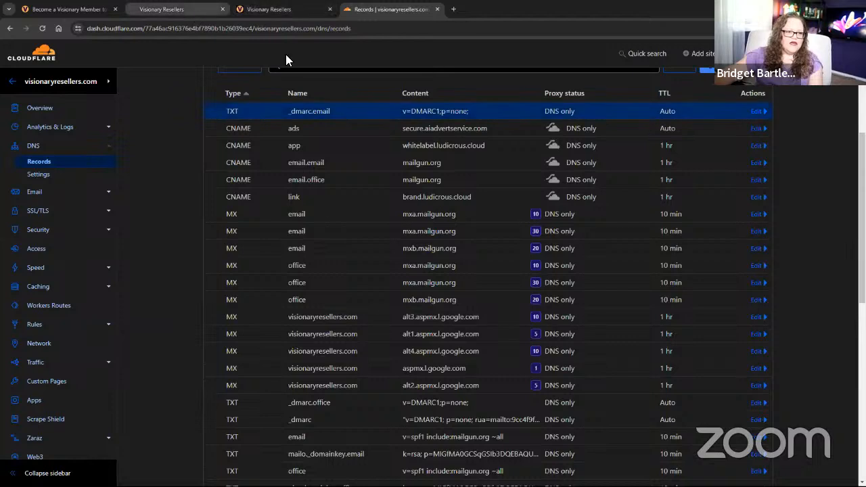
left_click(186, 10)
left_click(812, 439)
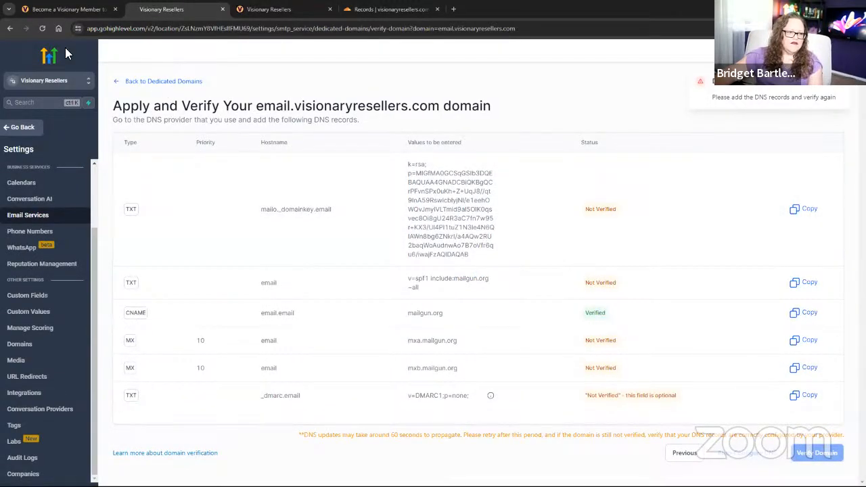
Re-verify email.visionaryresellers.com until it is active with SSL issued, then bring up the community.
left_click(42, 28)
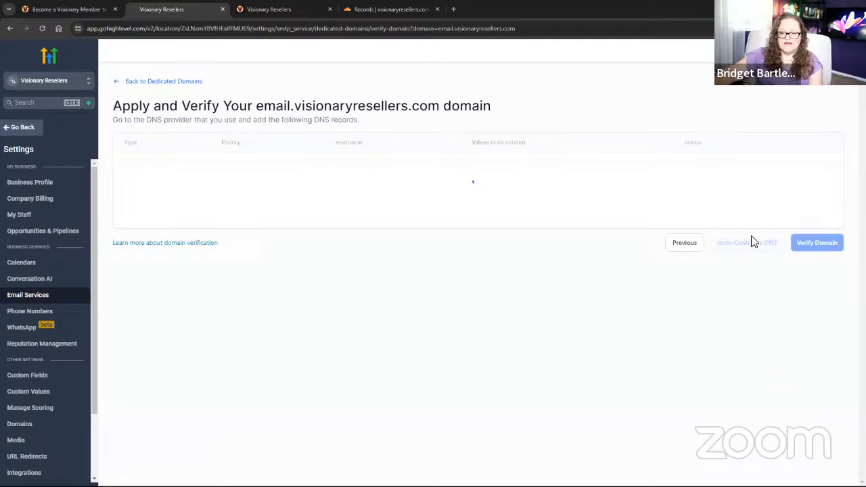
left_click(808, 459)
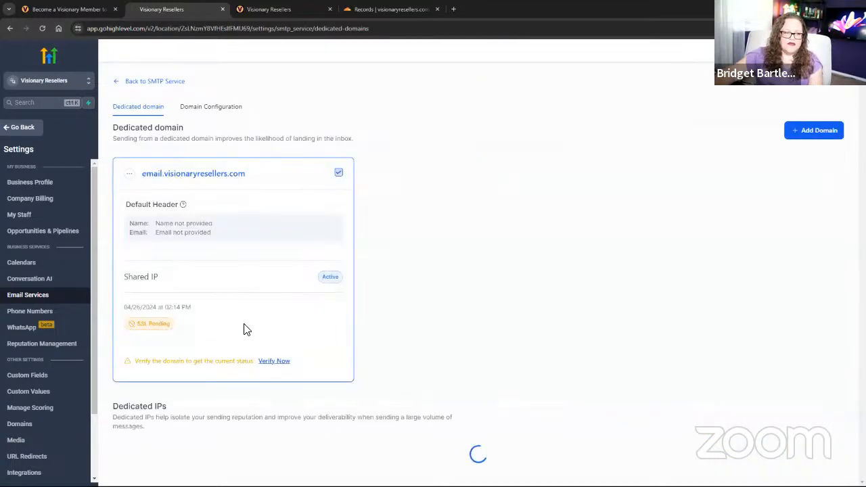
left_click(266, 359)
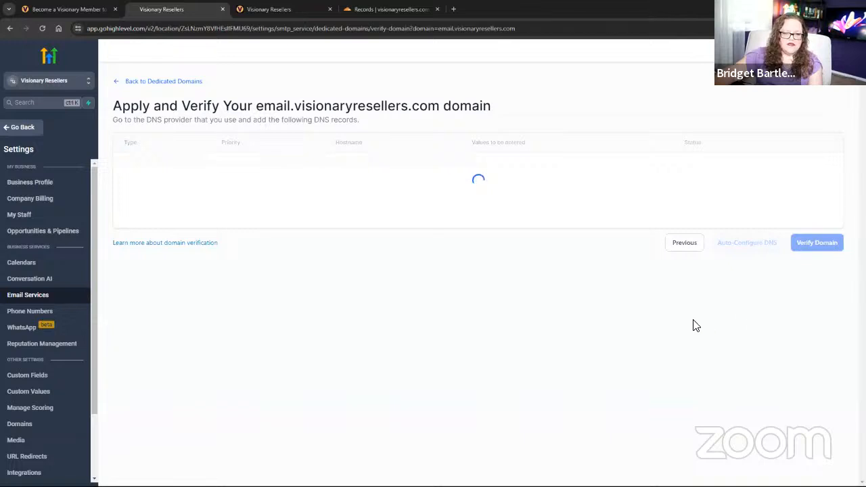
left_click(818, 452)
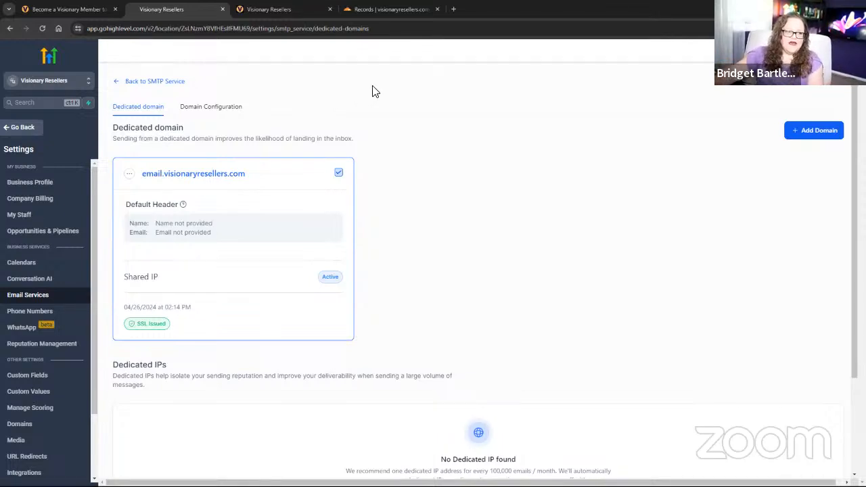
left_click(269, 11)
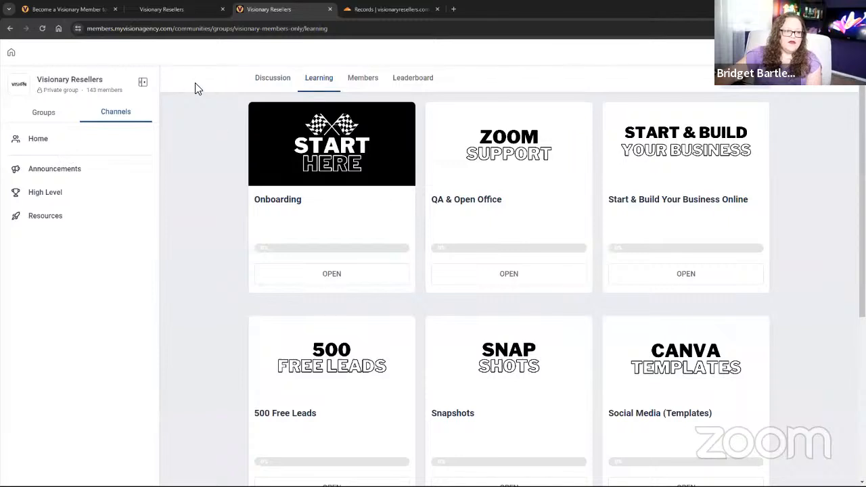
View and close the community's featured START HERE post.
left_click(278, 79)
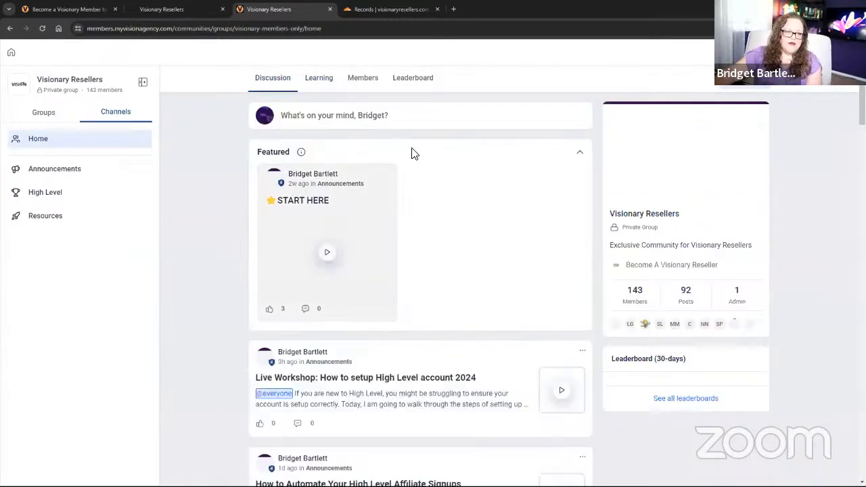
left_click(339, 203)
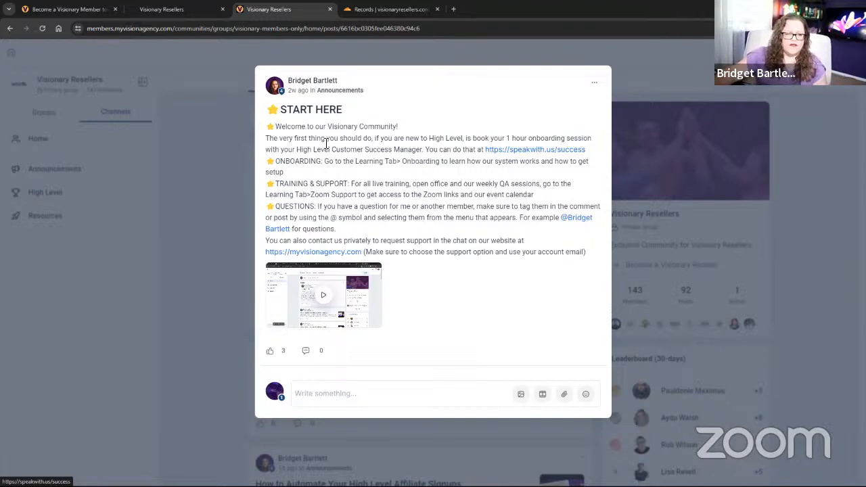
left_click(234, 181)
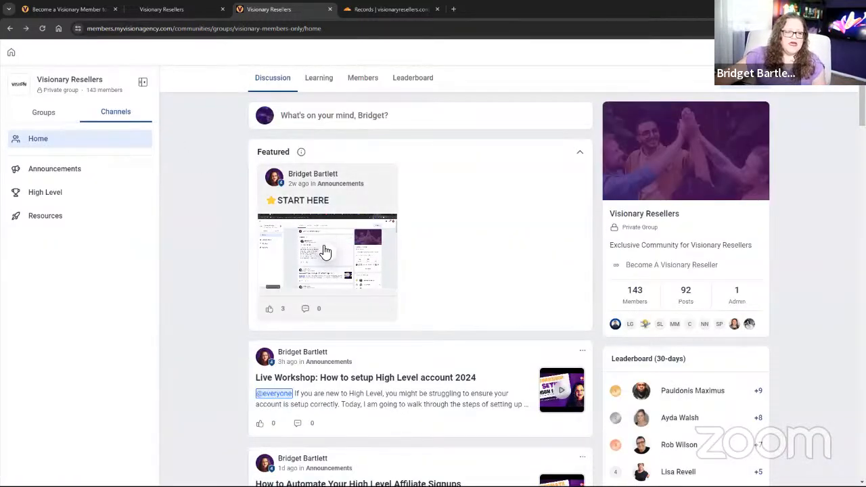
Open the Onboarding course's Account Setup instructions and follow the step 1 snapshot import link.
left_click(324, 82)
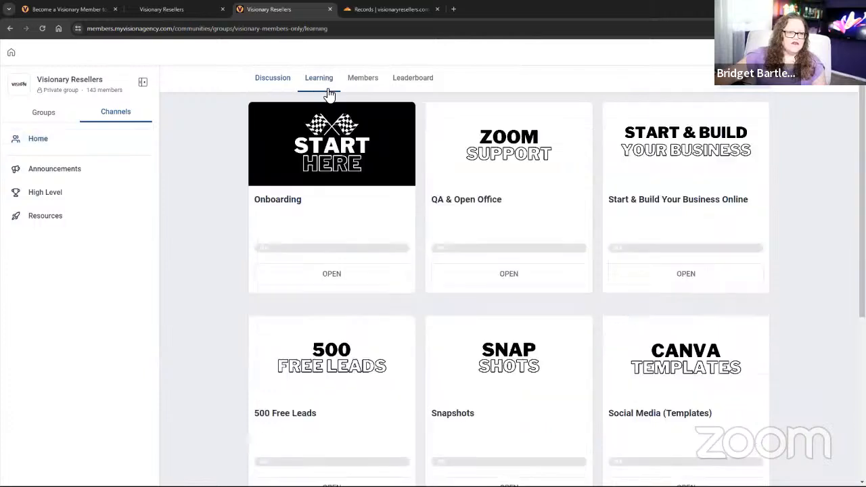
left_click(351, 154)
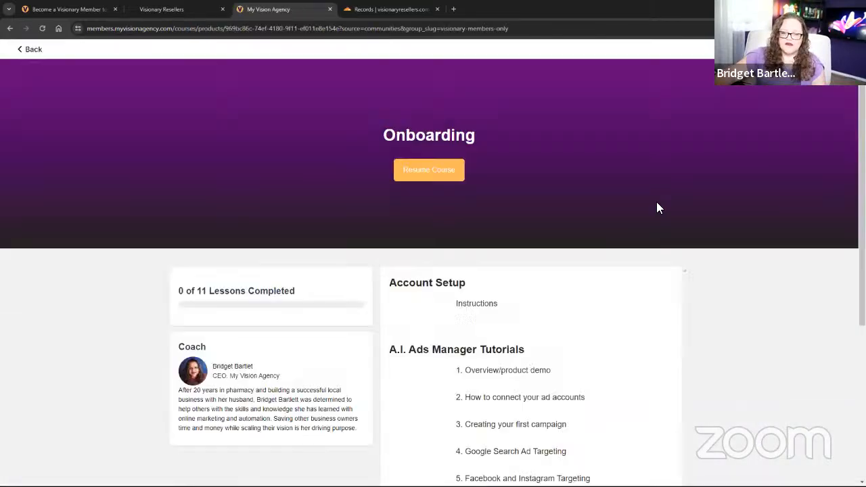
scroll(473, 271, "down", 2)
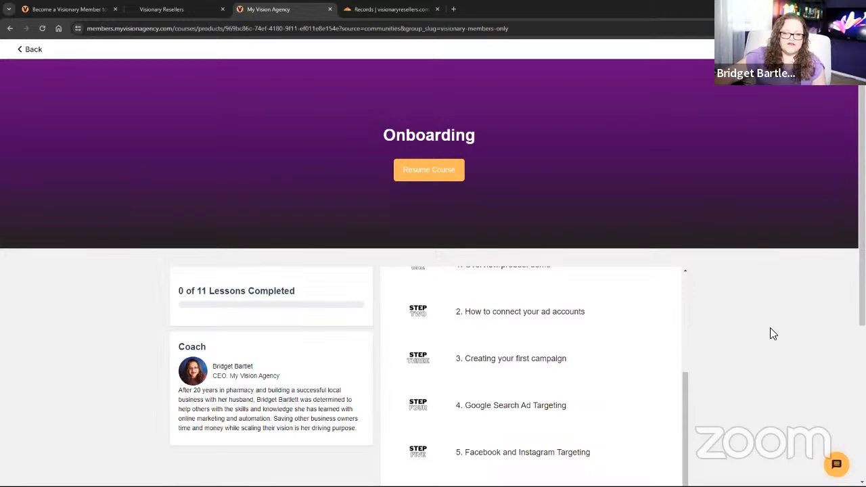
scroll(677, 306, "down", 1)
scroll(534, 305, "up", 3)
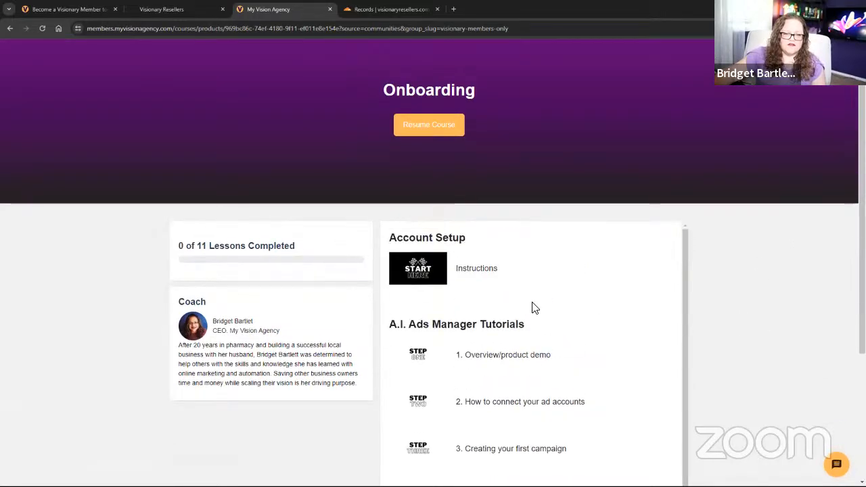
left_click(483, 269)
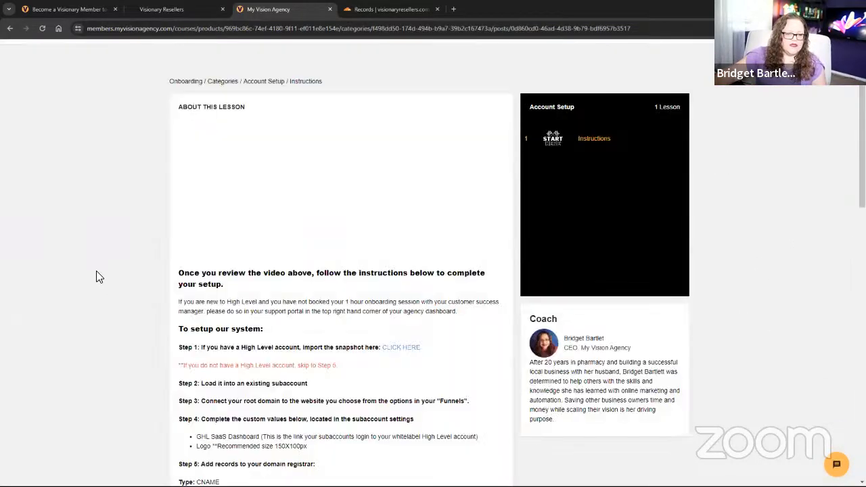
scroll(82, 256, "down", 2)
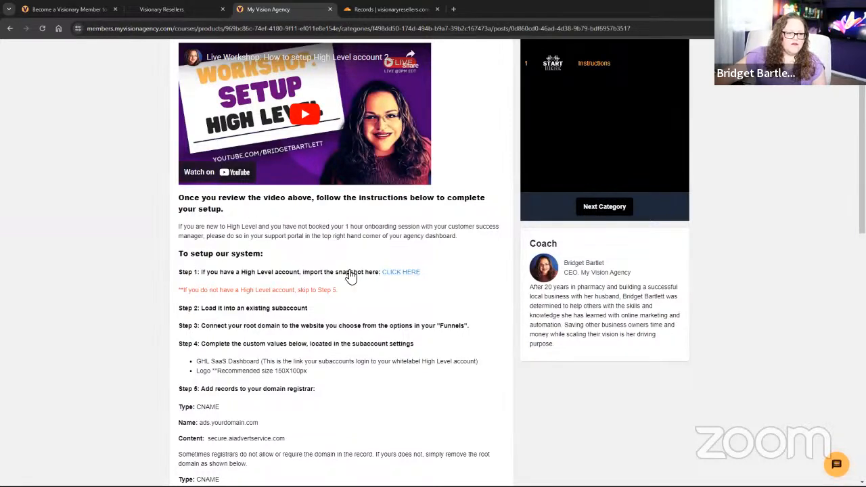
left_click(392, 278)
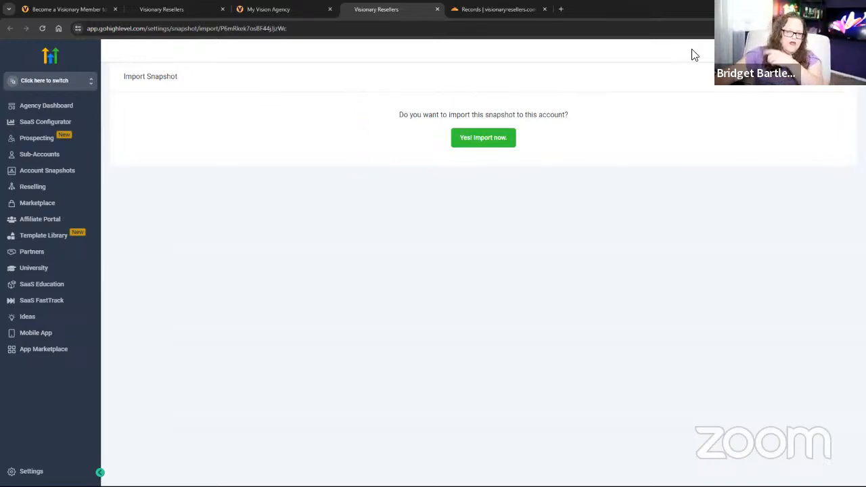
Confirm importing the shared Vision Ads System snapshot into the agency account.
left_click(481, 142)
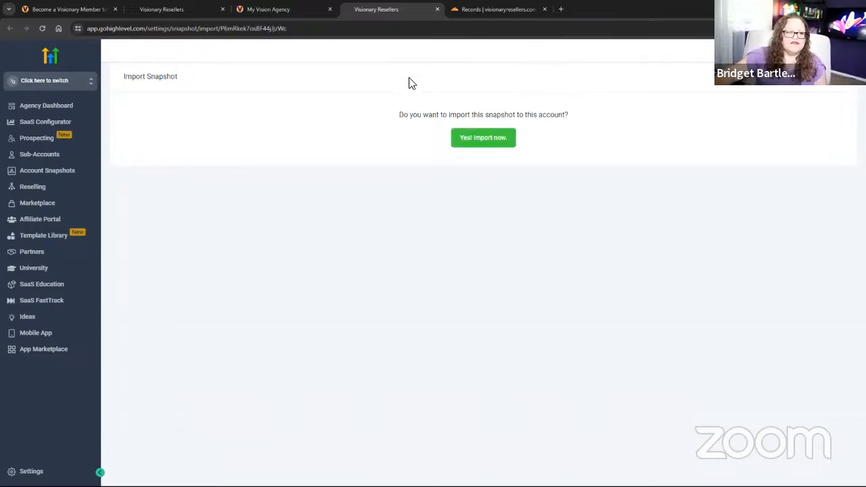
Reread the onboarding setup instructions, highlighting the 'skip to Step 5' note.
left_click(287, 8)
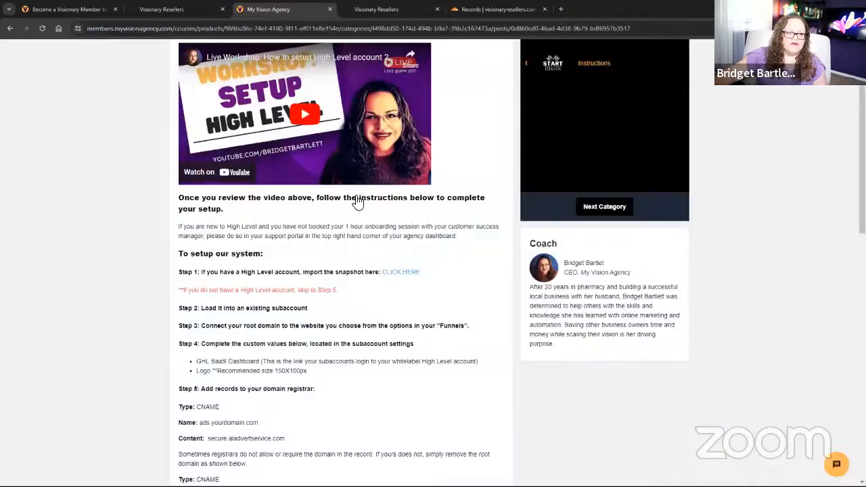
scroll(296, 295, "down", 2)
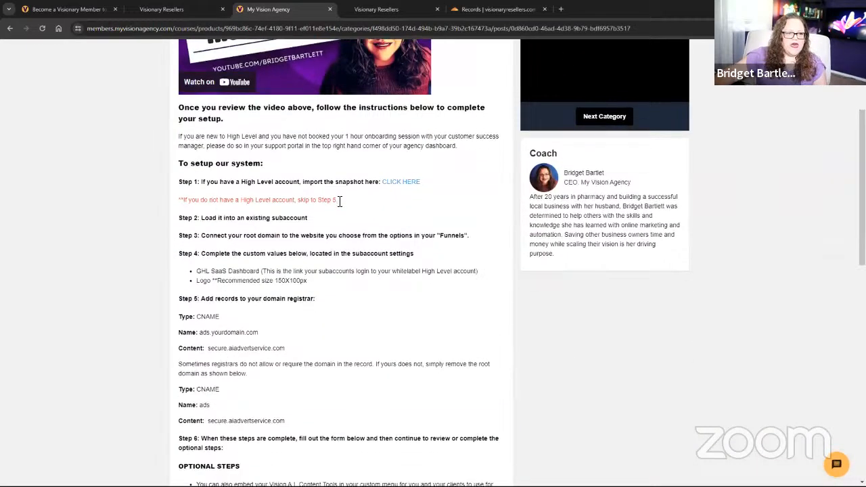
left_click_drag(338, 199, 160, 198)
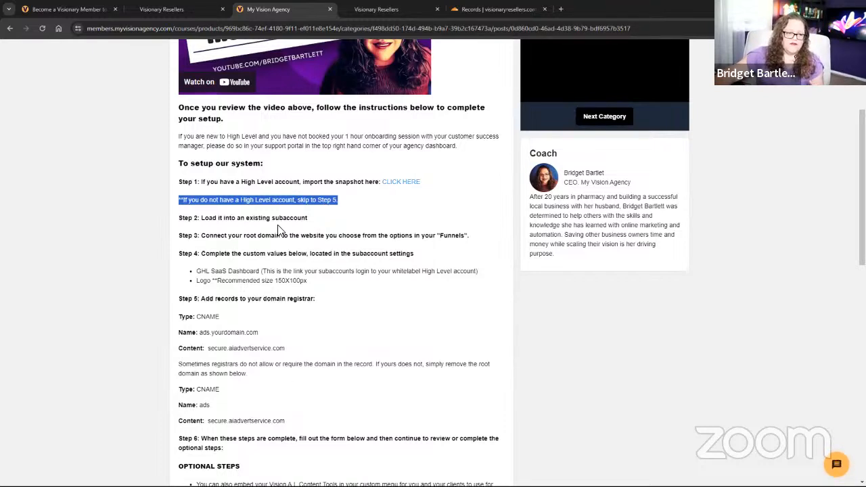
scroll(265, 373, "down", 1)
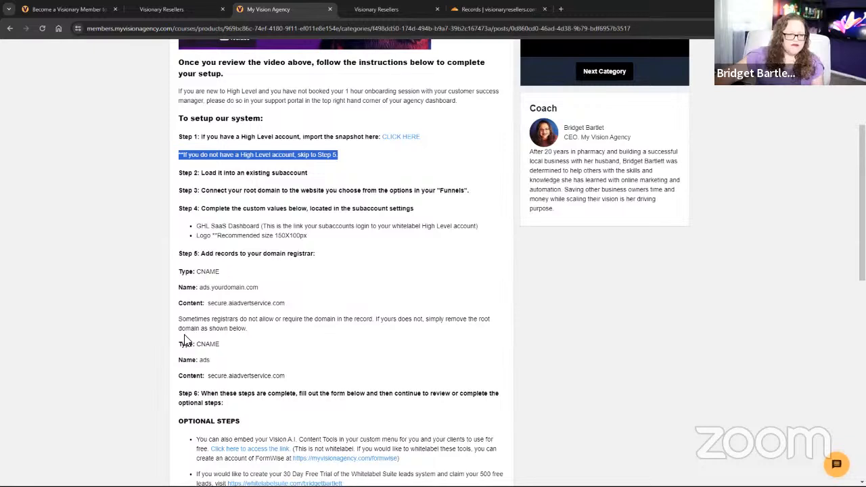
left_click(261, 172)
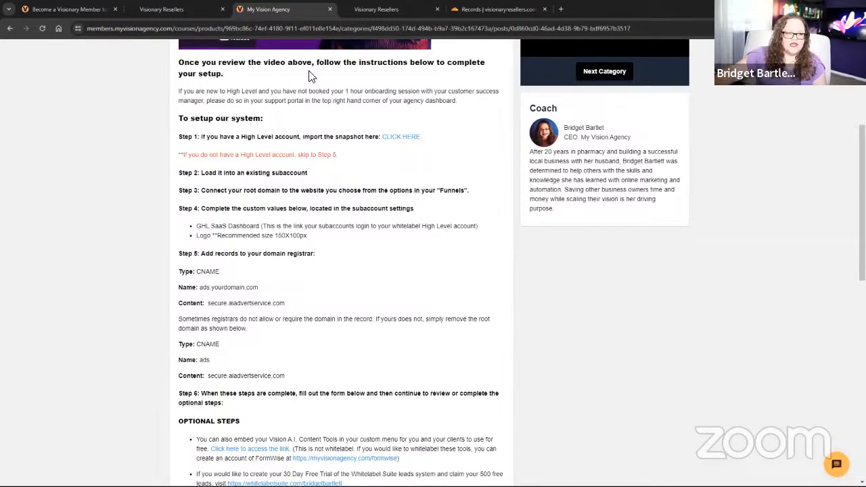
In Agency View, open the Visionary Resellers sub-account's details from the Sub-Accounts list.
left_click(189, 9)
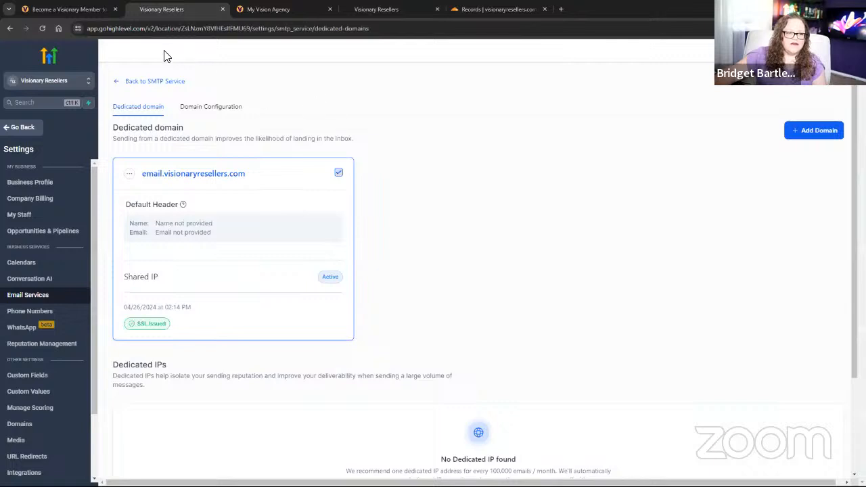
left_click(29, 81)
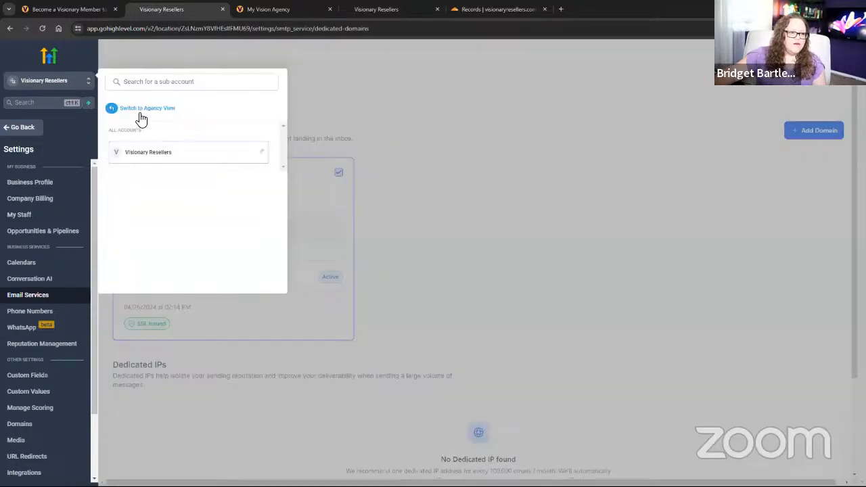
left_click(141, 111)
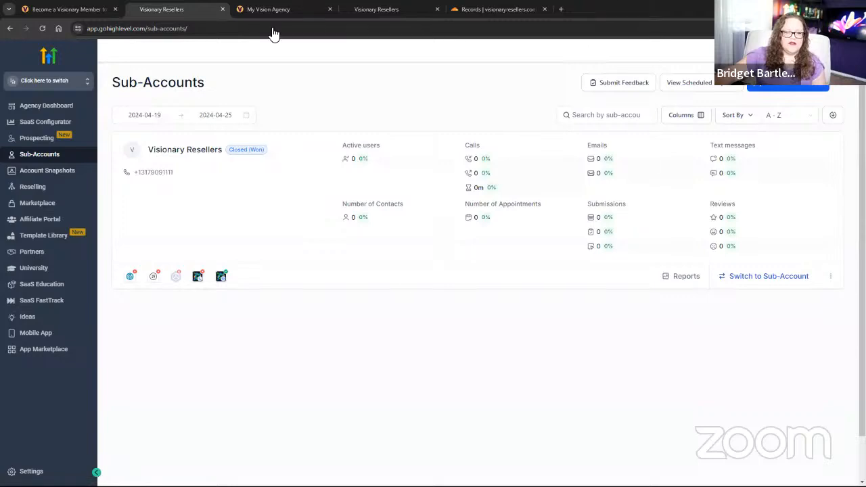
left_click(833, 278)
left_click(828, 247)
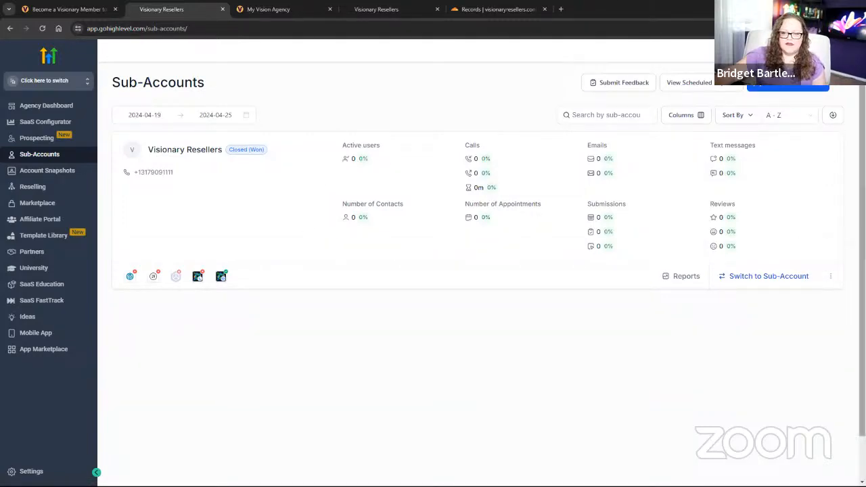
Load the imported Vision Ads System snapshot into the sub-account and proceed.
left_click(828, 96)
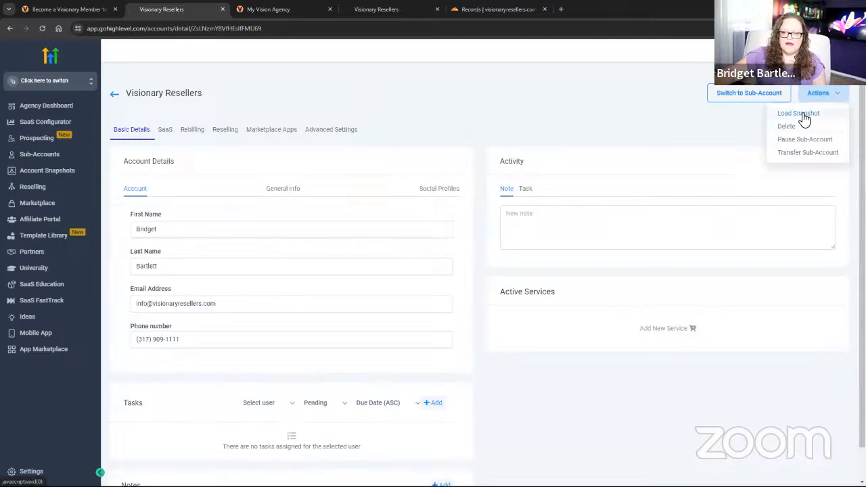
left_click(808, 113)
left_click(447, 191)
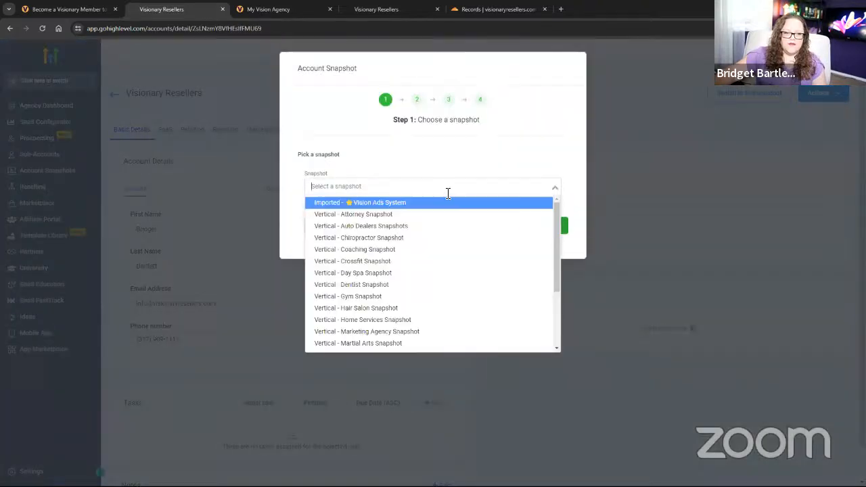
left_click(383, 205)
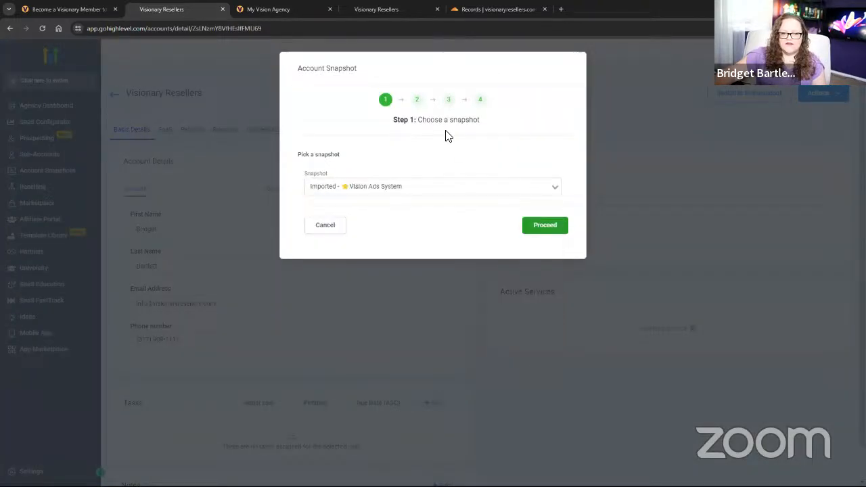
left_click(556, 232)
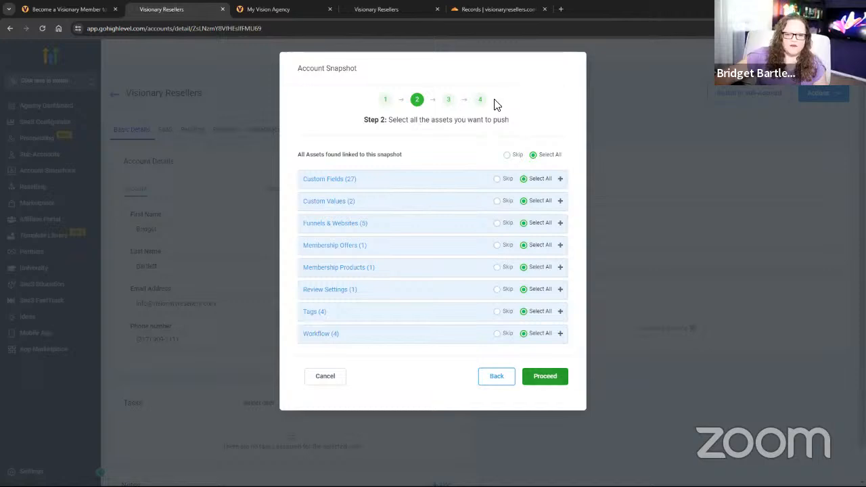
Include all snapshot assets, including the GHL SaaS Dashboard custom value, and continue.
left_click(510, 156)
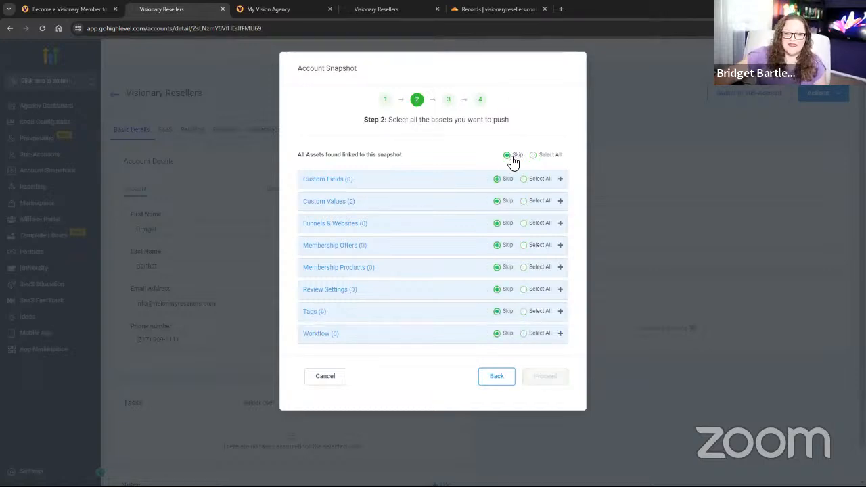
left_click(561, 202)
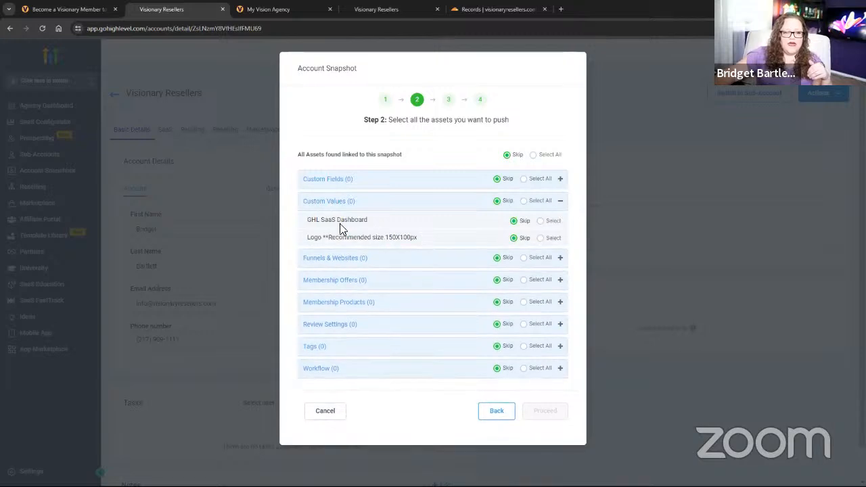
left_click(541, 222)
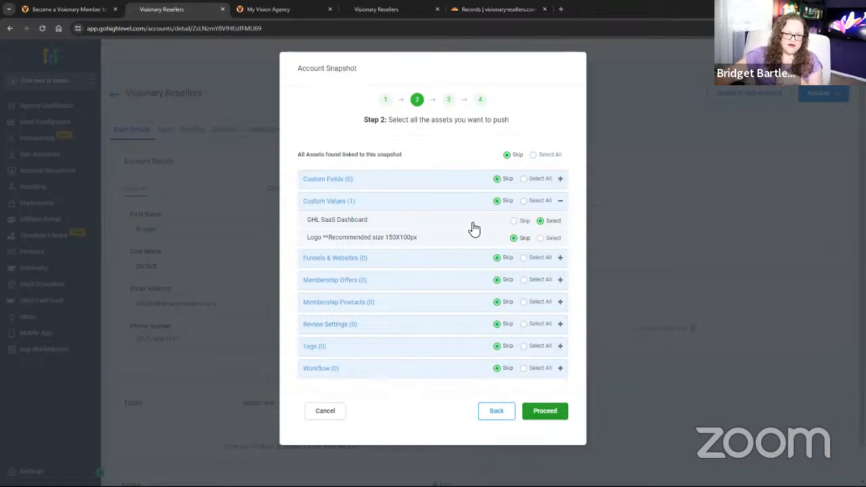
left_click(533, 156)
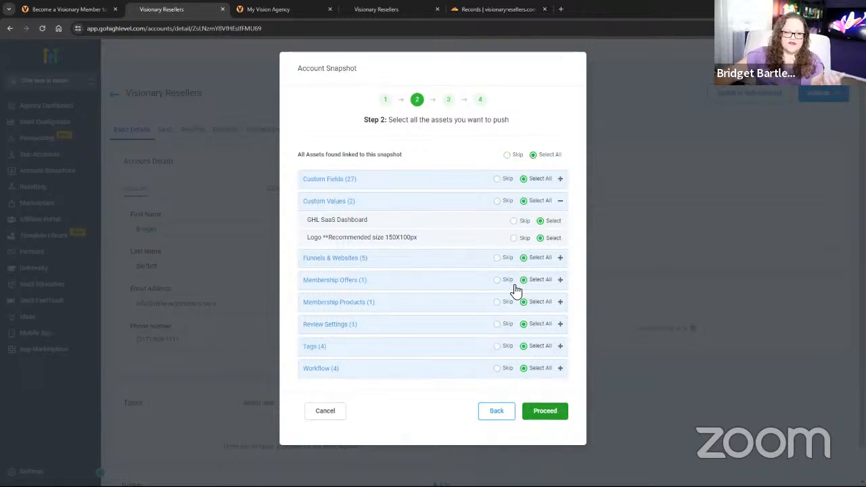
left_click(549, 411)
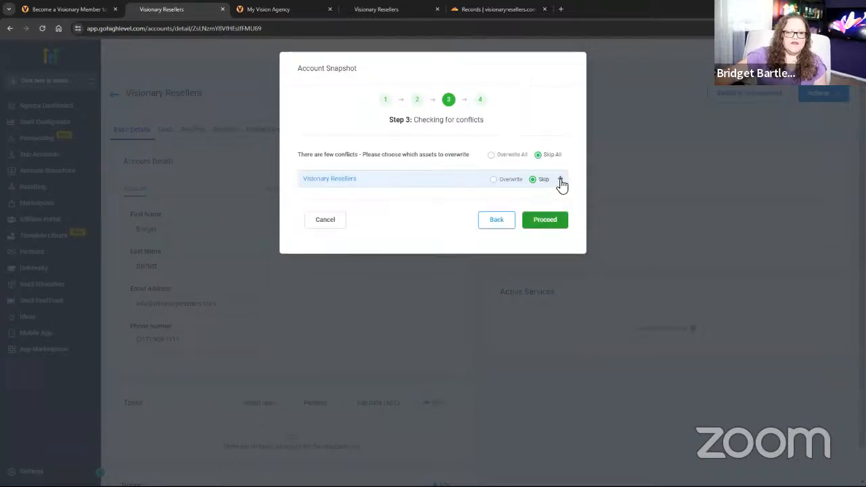
Overwrite all conflicting assets, confirm the overwrite with 'Confirm', and dismiss the result.
left_click(559, 180)
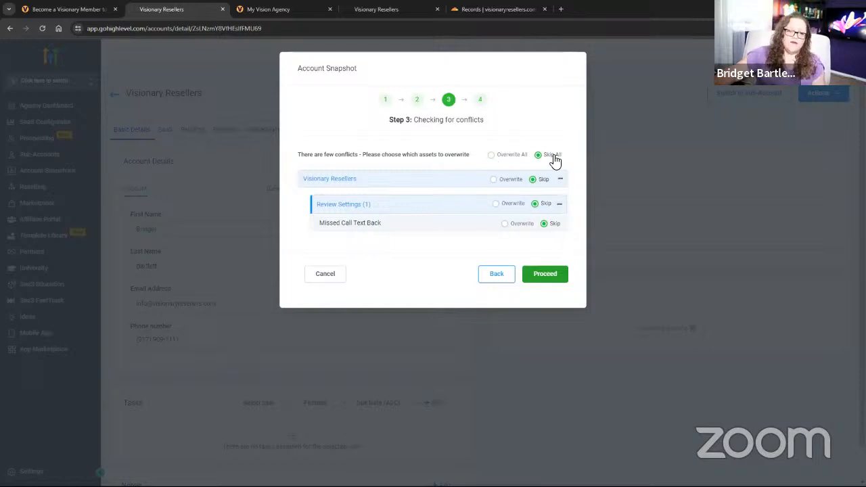
left_click(492, 156)
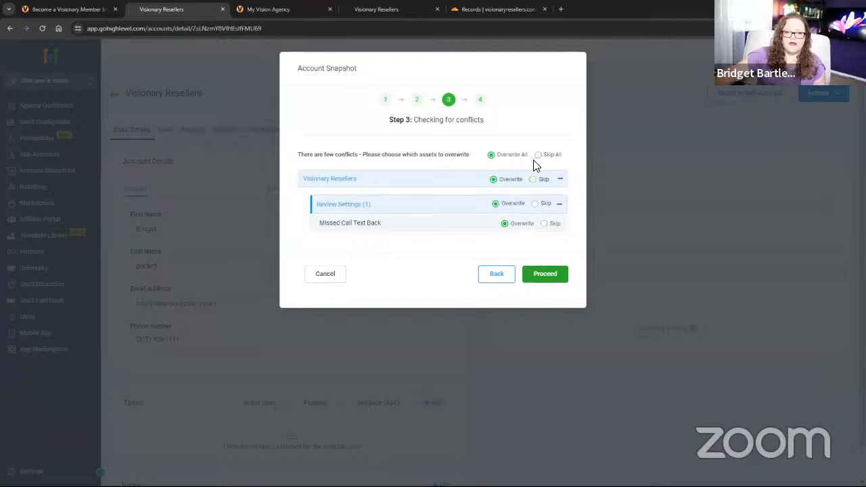
left_click(546, 274)
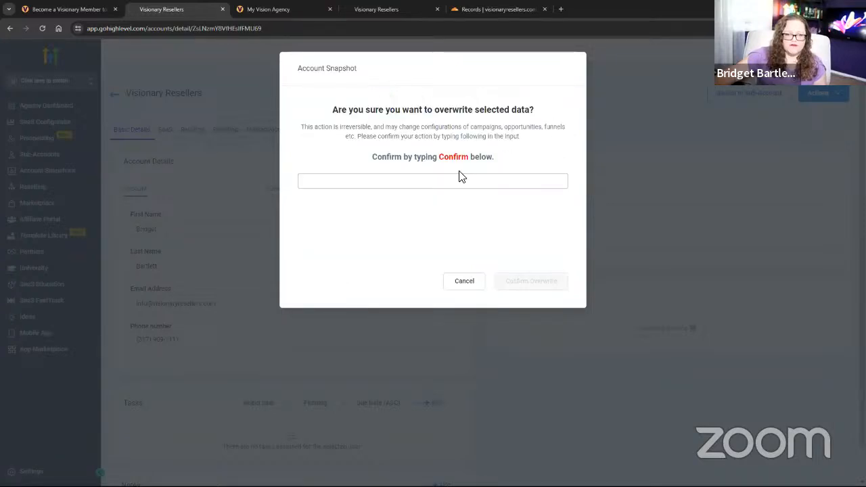
left_click_drag(439, 157, 467, 157)
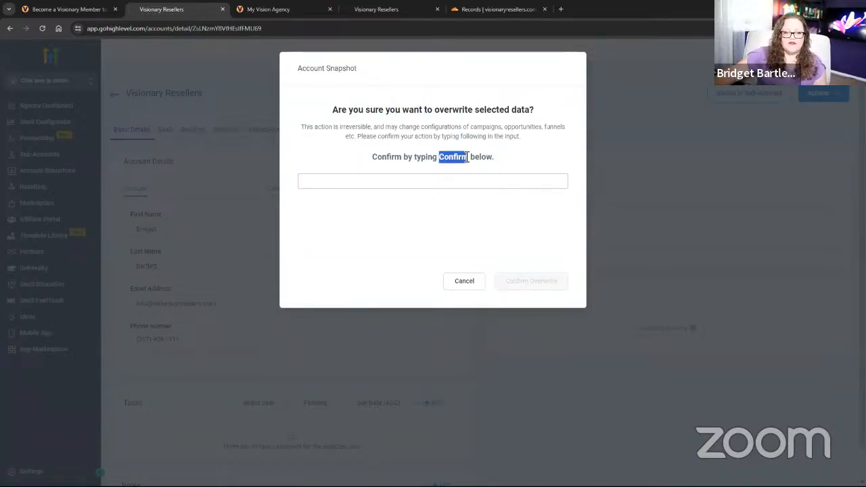
key("ctrl+c")
left_click(442, 180)
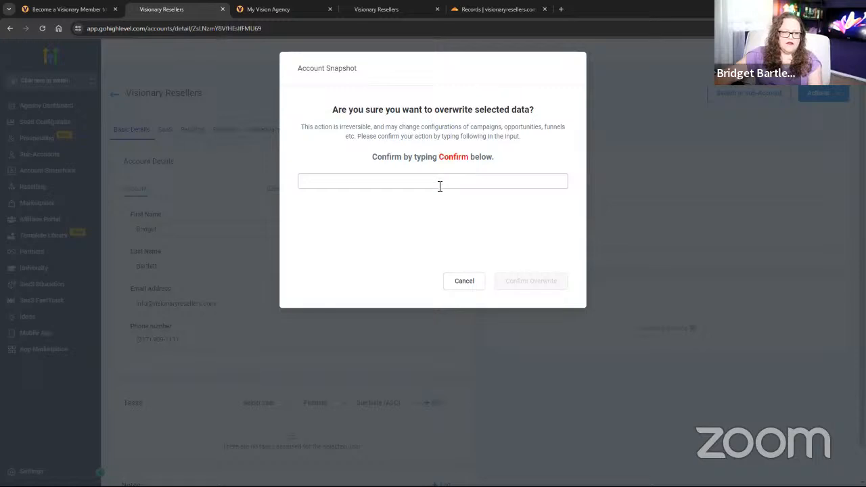
key("ctrl+v")
left_click(535, 284)
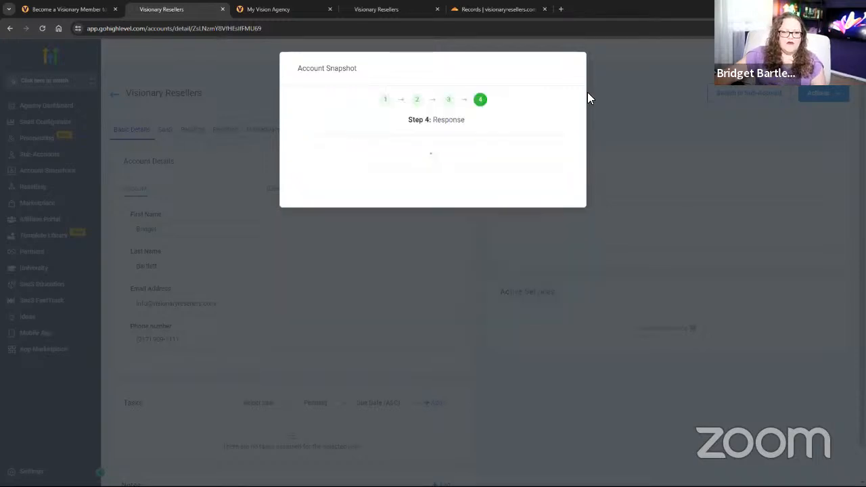
left_click(547, 189)
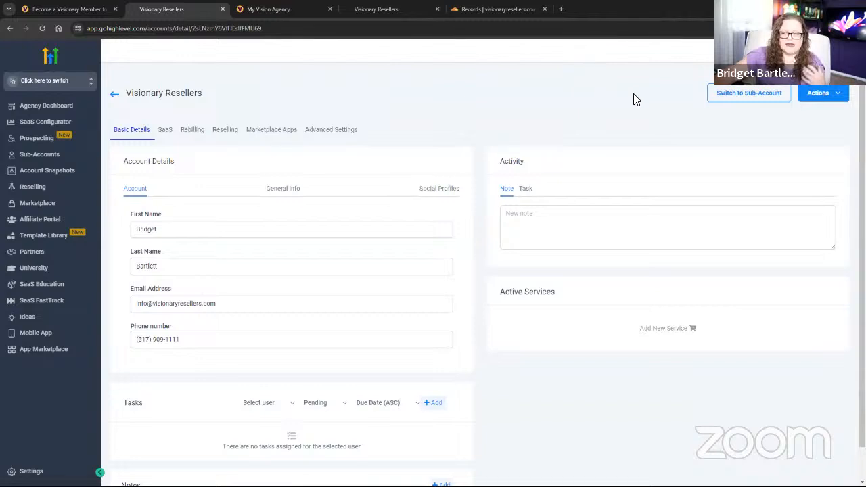
Reread the course setup steps, then return to HighLevel's Imported Snapshots list.
left_click(277, 10)
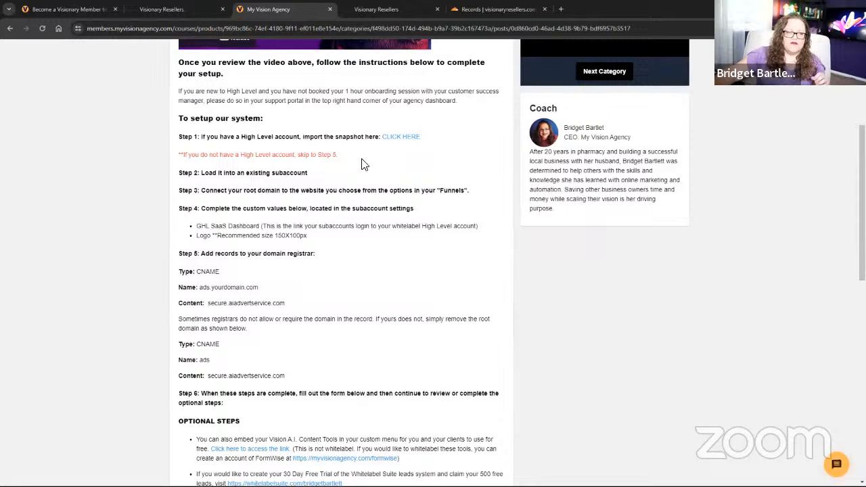
mouse_move(386, 9)
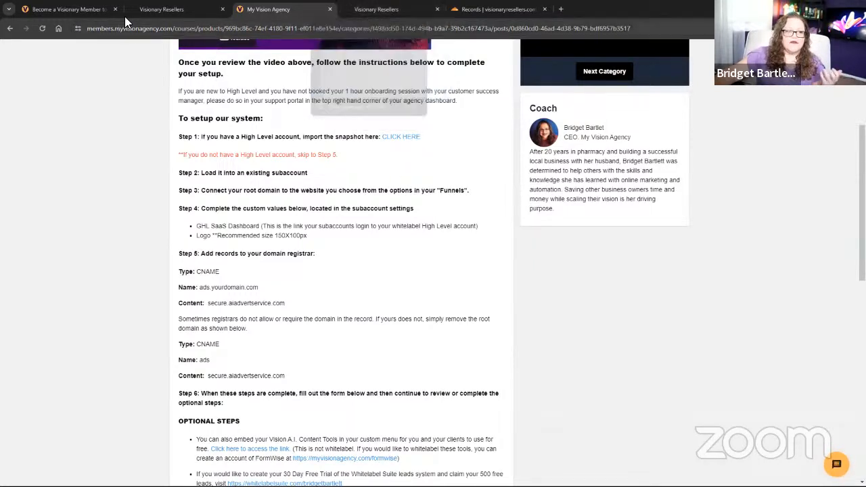
left_click(159, 9)
Switch into the Visionary Resellers sub-account from the agency Sub-Accounts list.
left_click(368, 10)
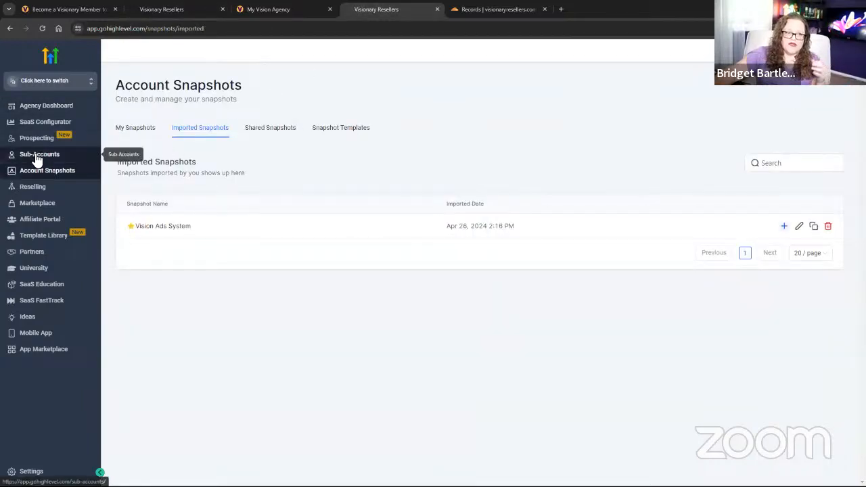
left_click(47, 174)
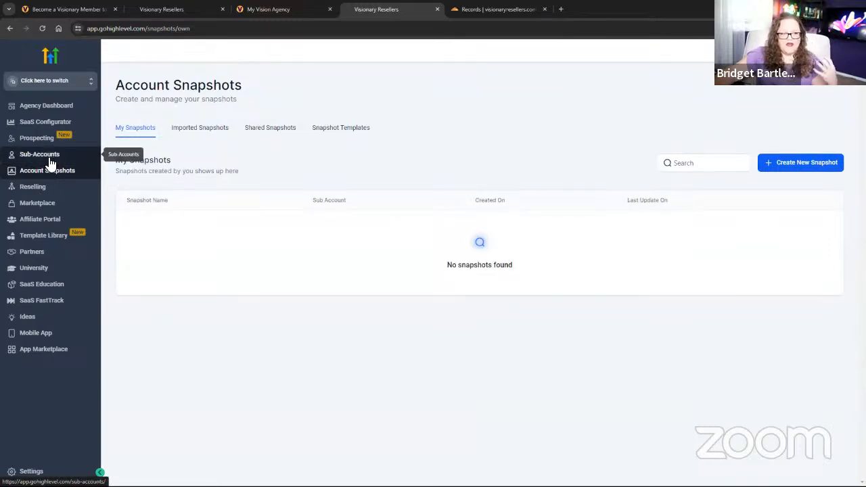
left_click(48, 157)
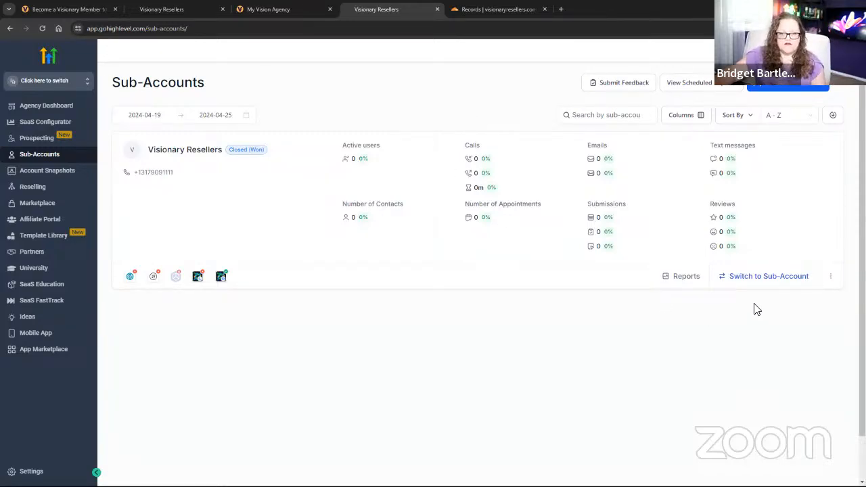
left_click(755, 278)
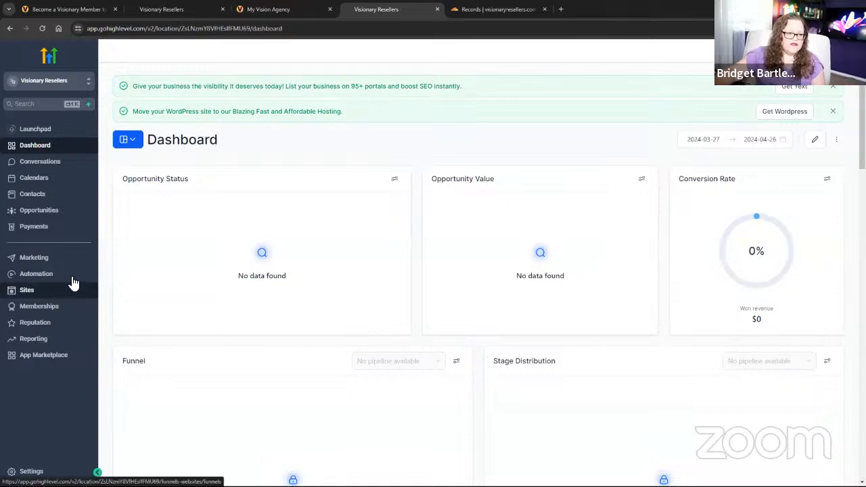
Open Sites to list the Visionary Resellers snapshot funnels.
left_click(56, 291)
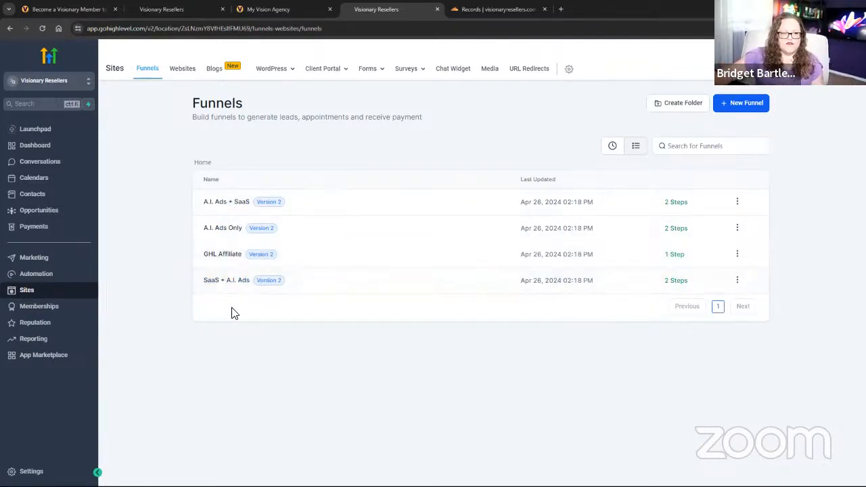
Open the SaaS + A.I. Ads funnel's domain settings and start adding a new domain.
left_click(232, 285)
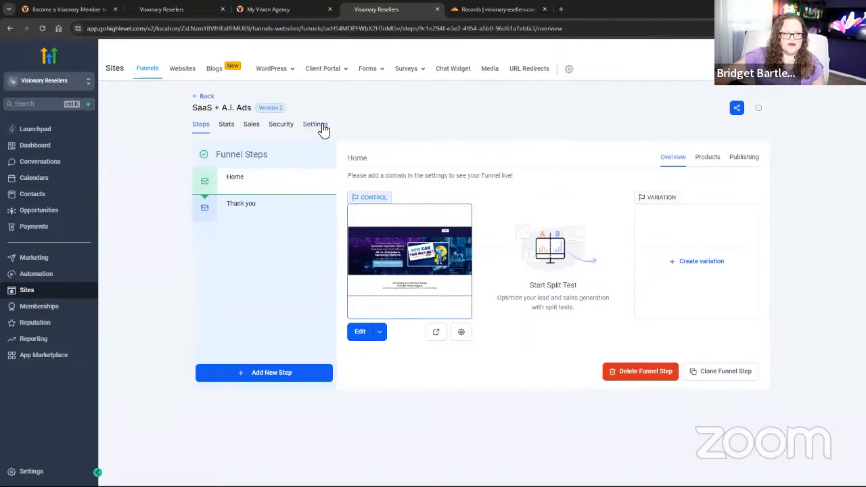
left_click(318, 126)
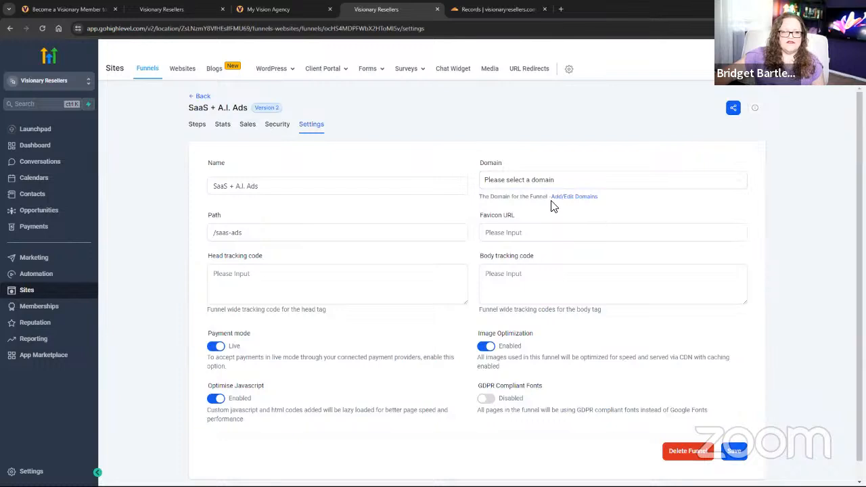
left_click(508, 187)
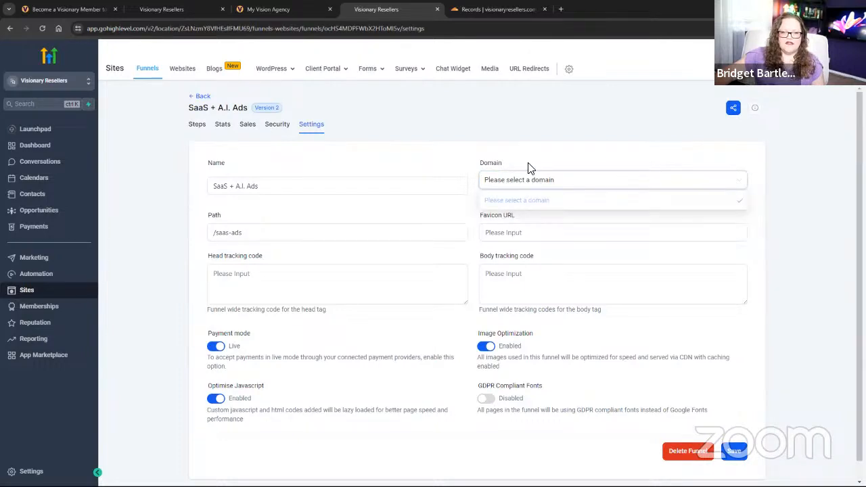
left_click(607, 178)
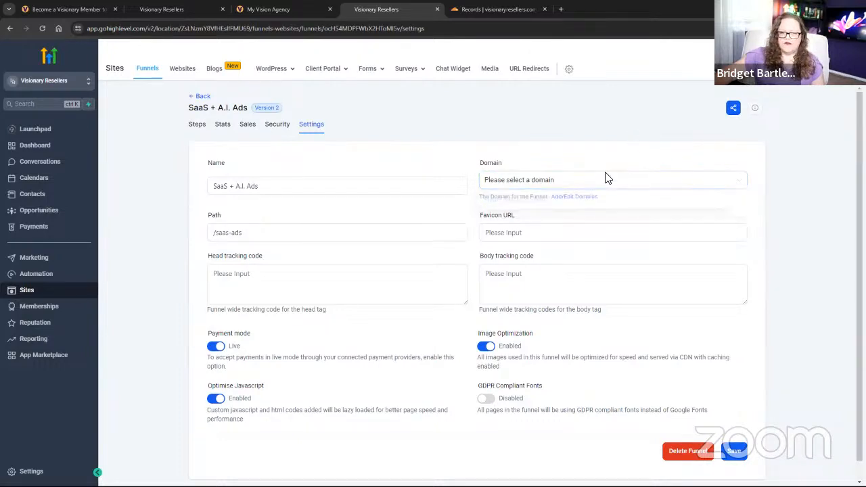
left_click(575, 197)
left_click(483, 236)
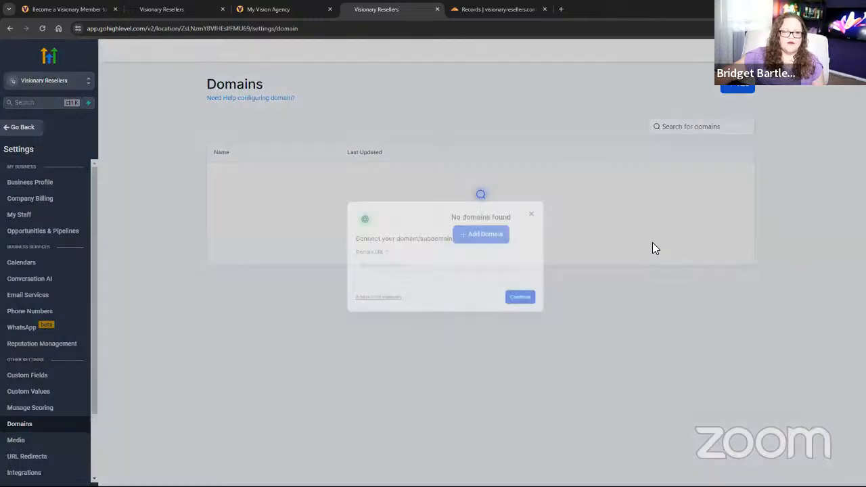
left_click(276, 11)
Copy the domain name visionaryresellers.com from Cloudflare's DNS management page.
left_click(471, 10)
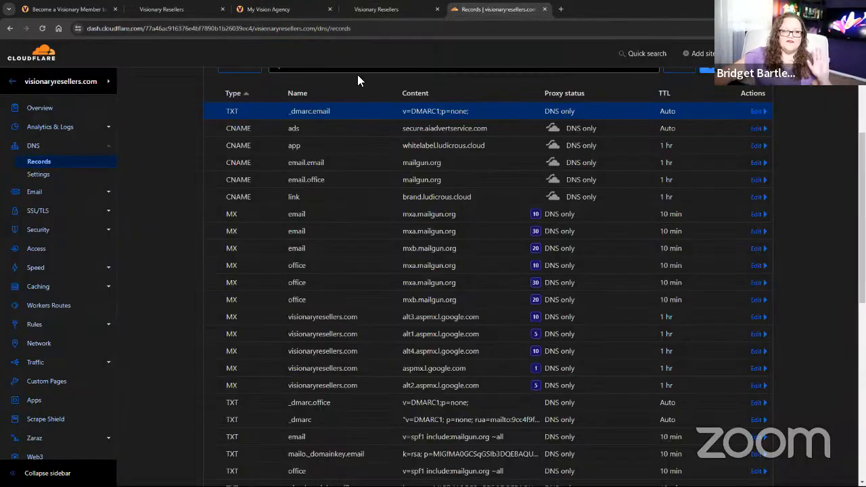
scroll(270, 237, "up", 4)
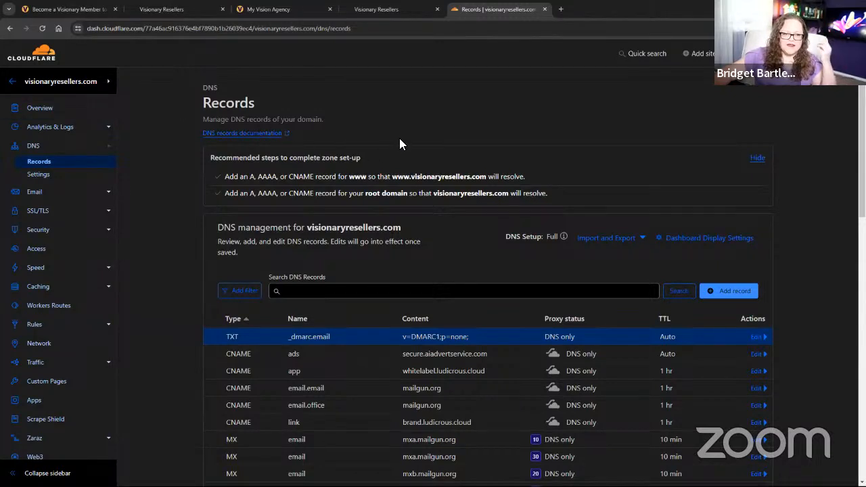
left_click_drag(403, 231, 325, 221)
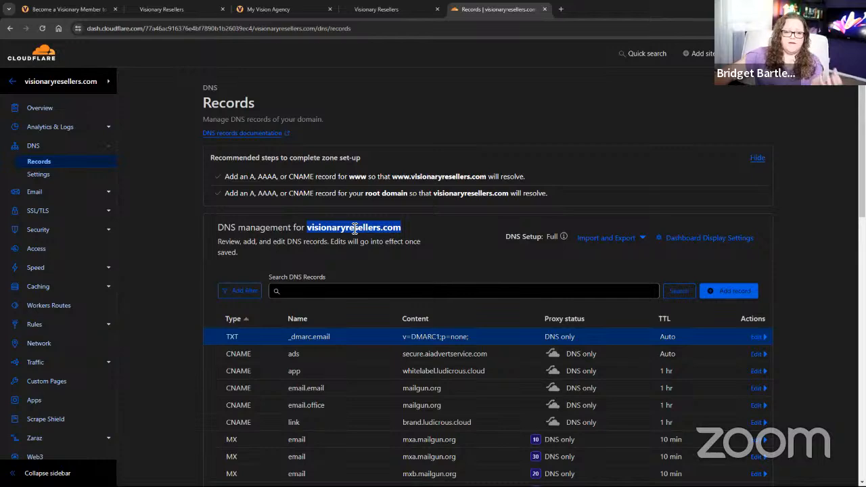
left_click(283, 10)
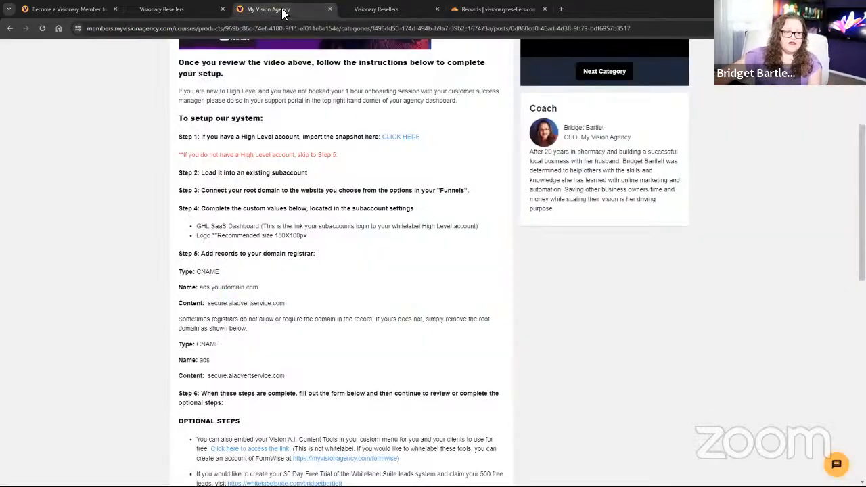
Connect visionaryresellers.com with www in HighLevel and authorize it through Cloudflare.
left_click(168, 15)
left_click(379, 12)
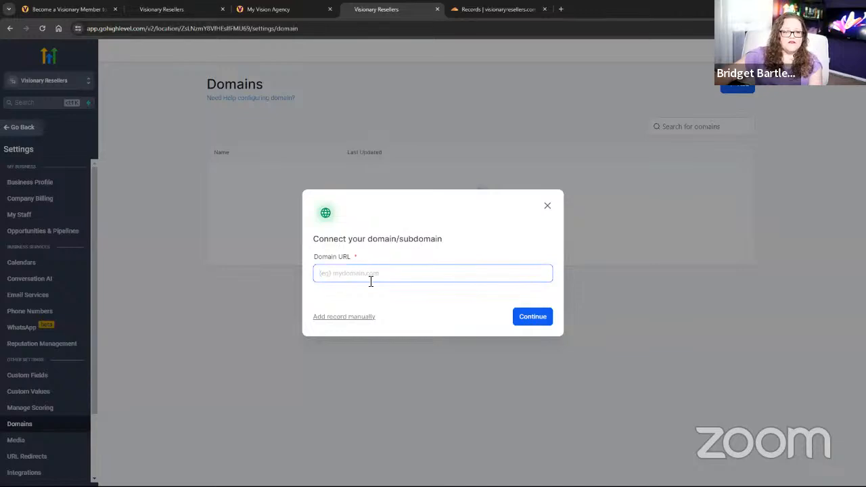
type("visionaryresellers.com")
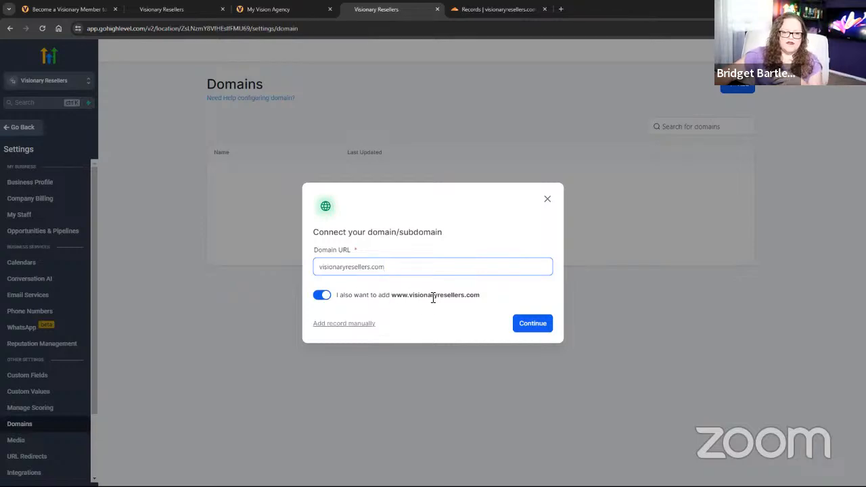
left_click(516, 325)
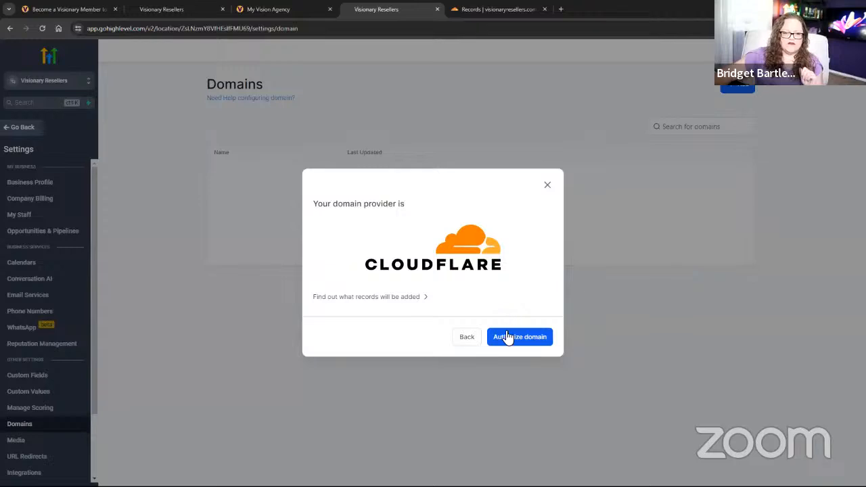
left_click(507, 338)
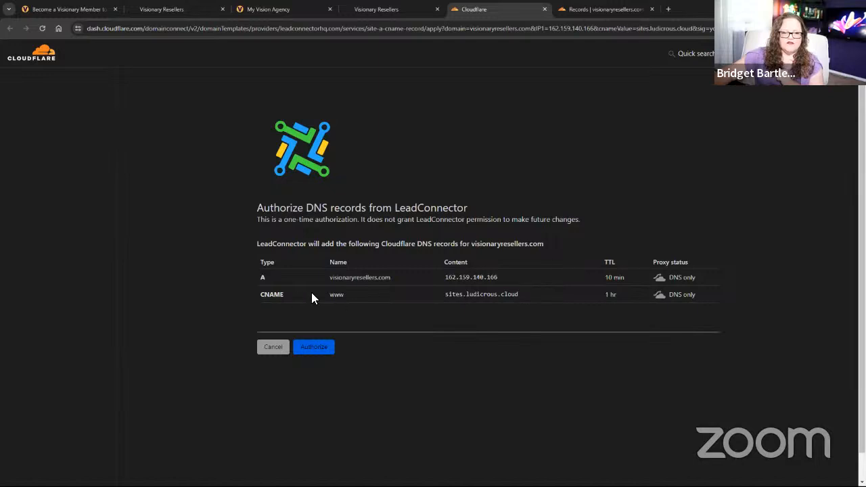
Authorize Cloudflare to add the A record and www CNAME record for visionaryresellers.com.
left_click(327, 345)
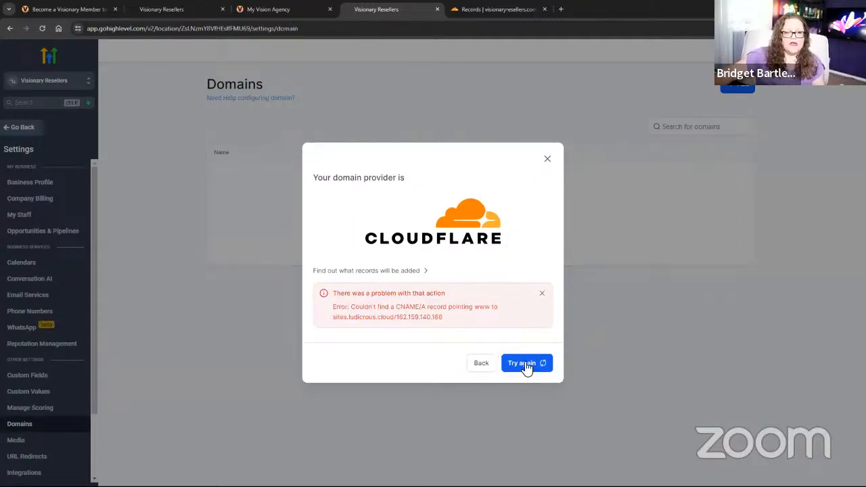
Retry the visionaryresellers.com authorization so the www record gets verified.
left_click(525, 363)
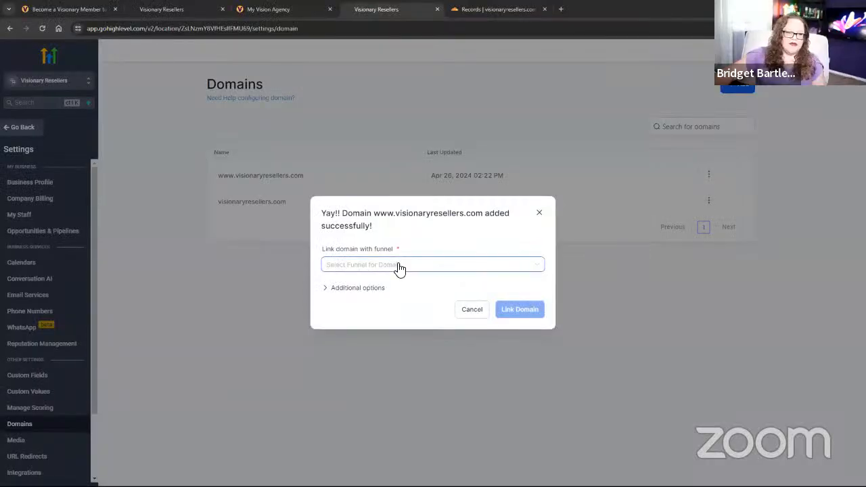
left_click(397, 267)
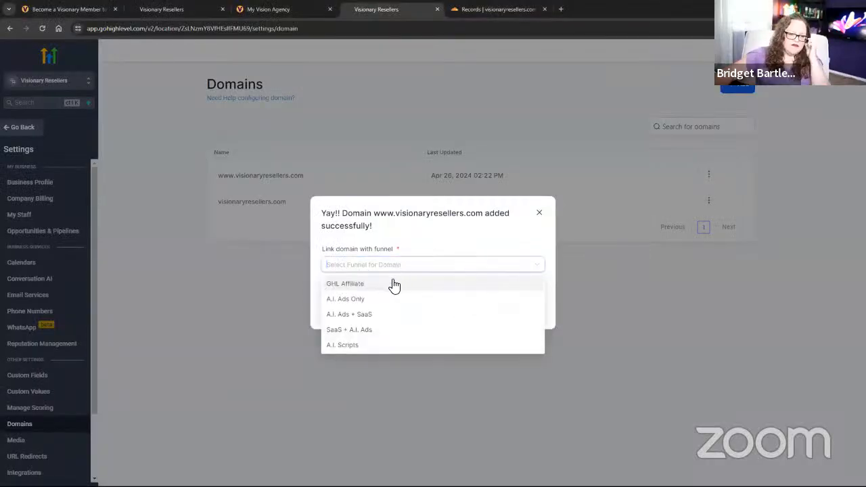
left_click(362, 332)
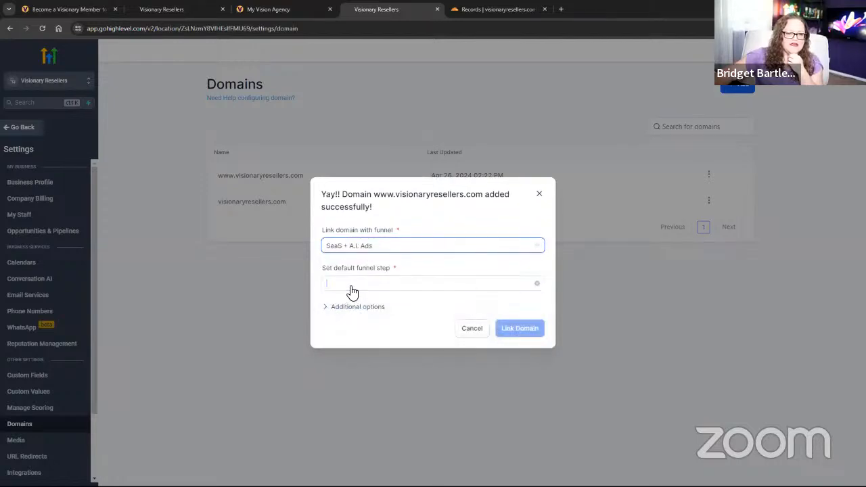
left_click(353, 287)
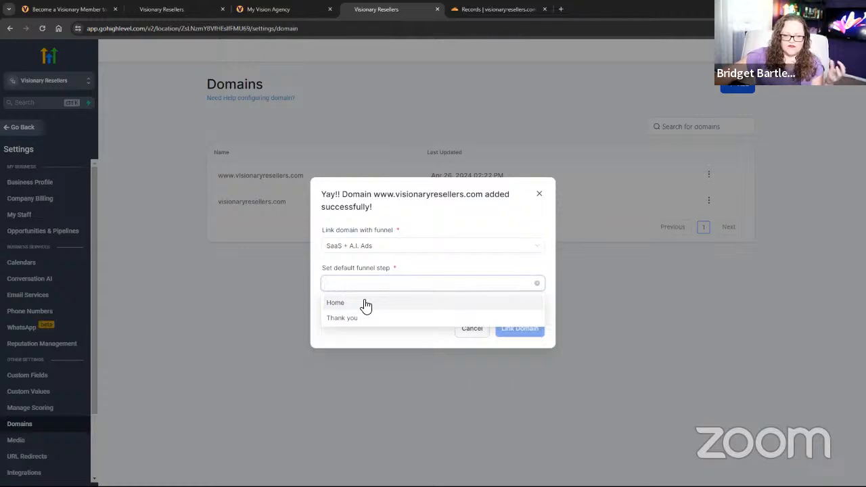
left_click(366, 305)
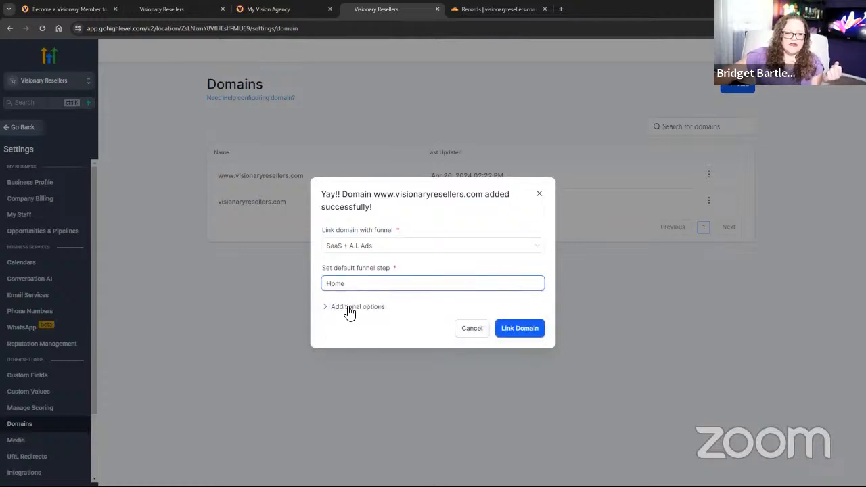
left_click(349, 308)
left_click(389, 320)
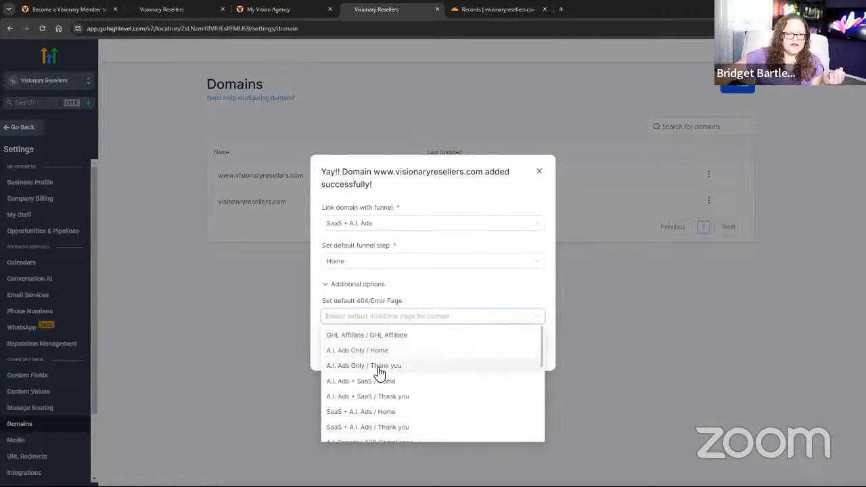
left_click(367, 414)
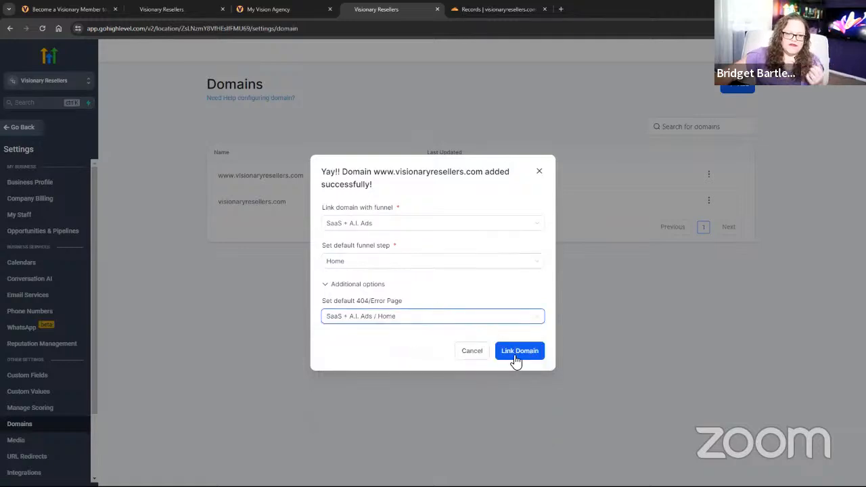
left_click(538, 353)
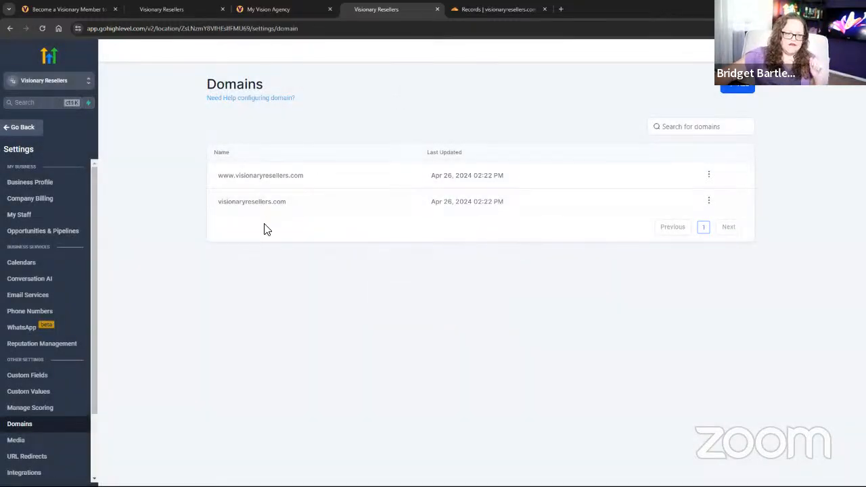
Test visionaryresellers.com by opening it in a new tab, then close the resulting 404 page.
left_click_drag(280, 203, 255, 208)
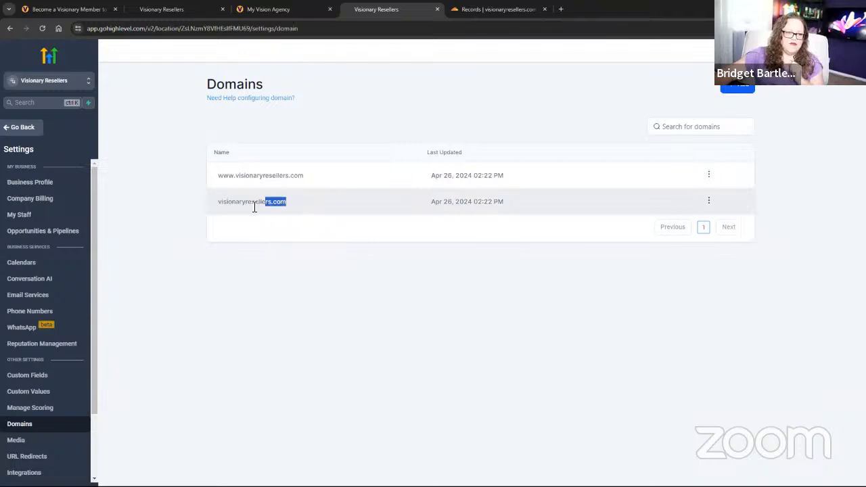
right_click(228, 210)
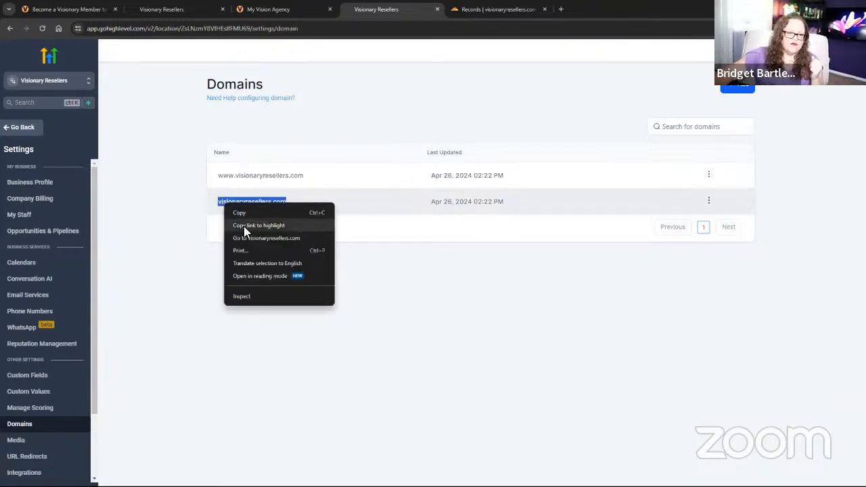
left_click(244, 235)
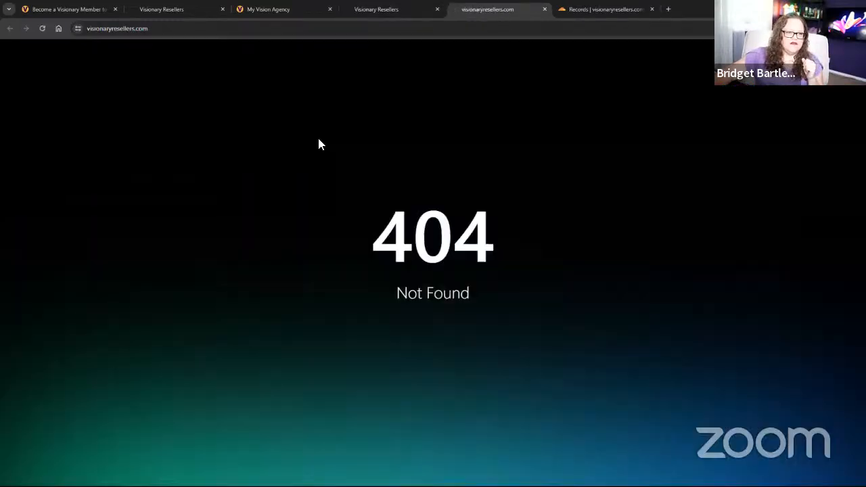
left_click(544, 9)
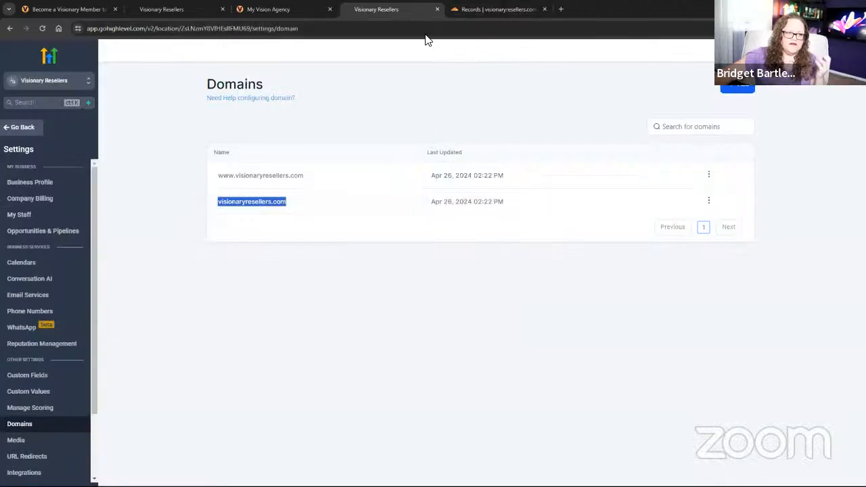
Review the course setup instructions, then go to the sub-account's Custom Values settings.
left_click(278, 9)
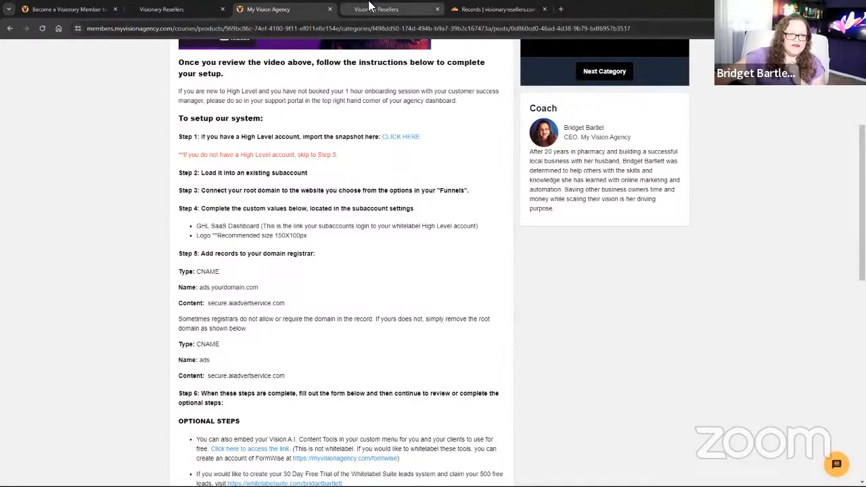
left_click(372, 10)
scroll(42, 439, "down", 3)
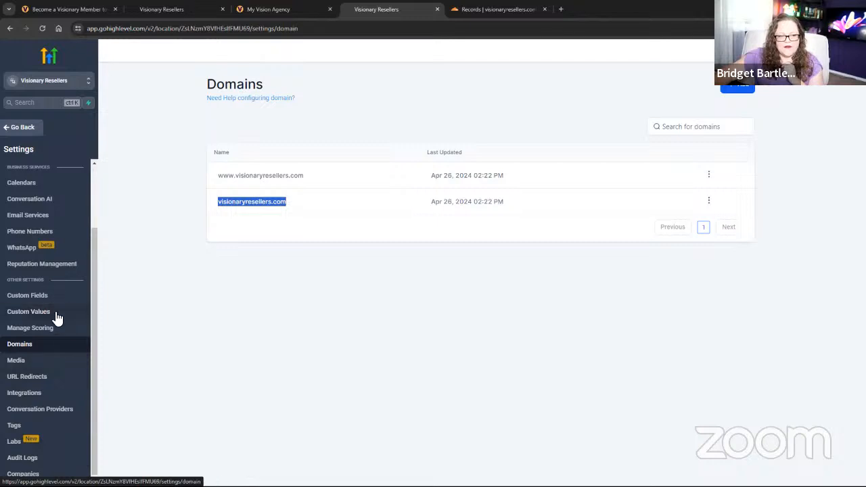
left_click(265, 9)
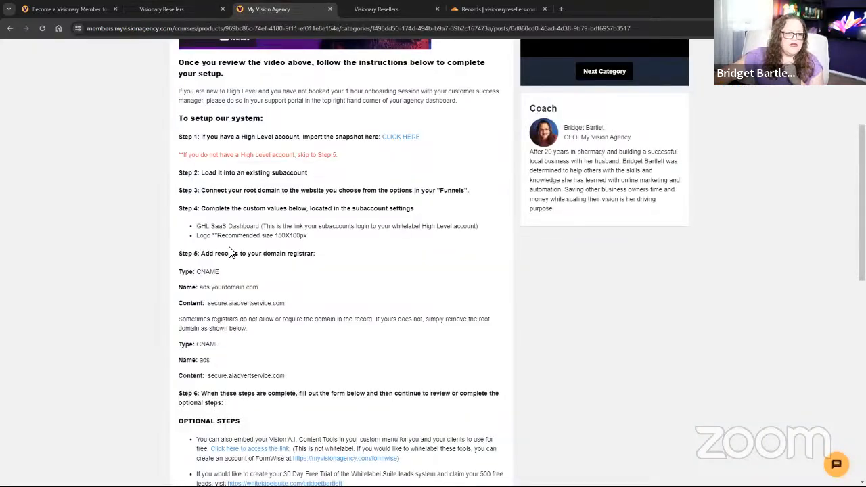
left_click(399, 10)
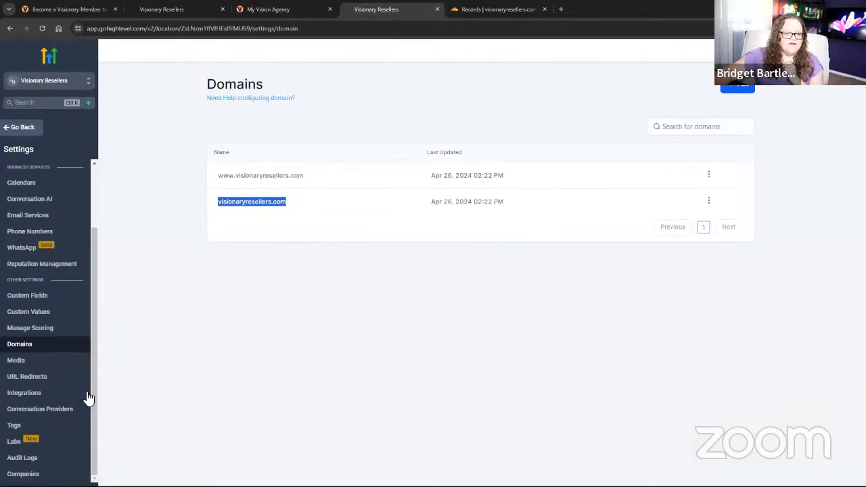
left_click(28, 312)
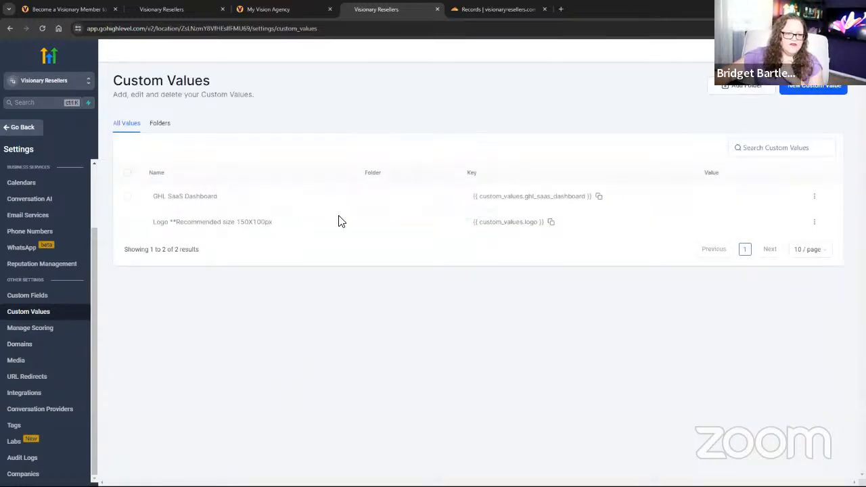
Set the GHL SaaS Dashboard custom value to app.visionaryresellers.com.
left_click(815, 197)
left_click(807, 224)
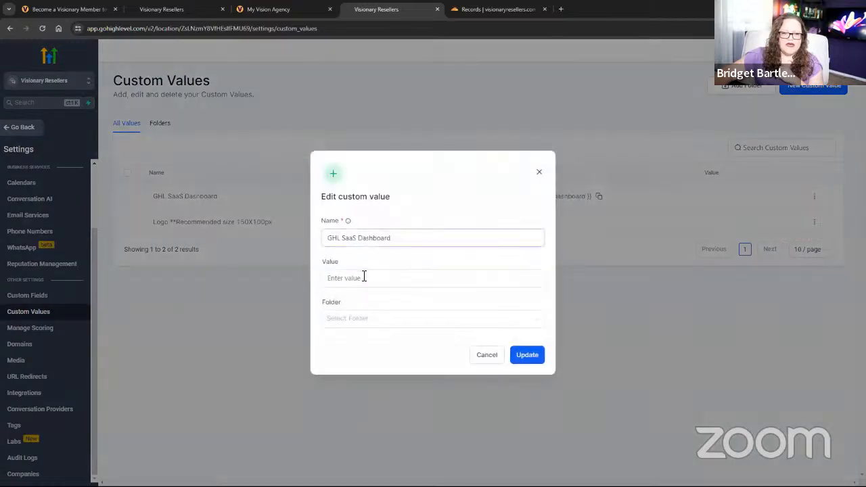
left_click(368, 277)
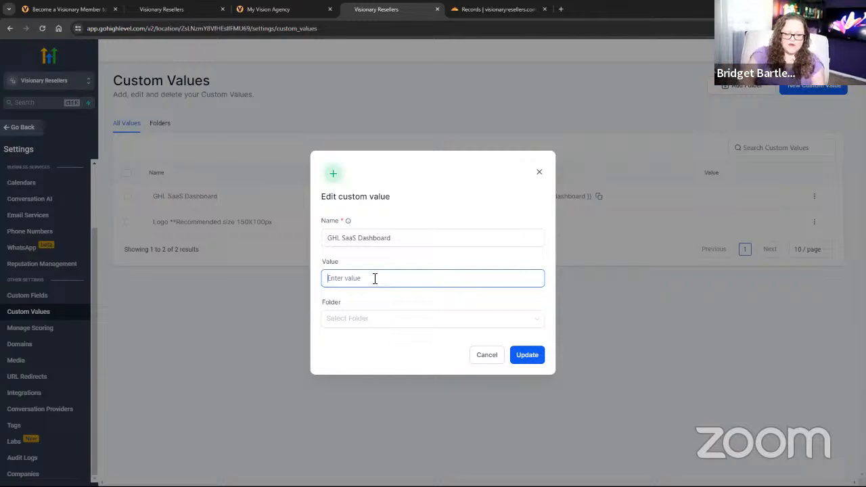
type("app.visionaryresellers.com")
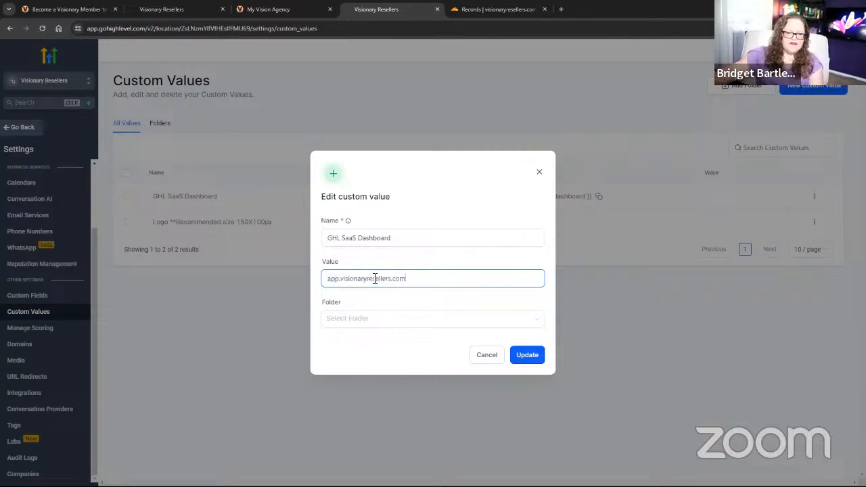
left_click(526, 357)
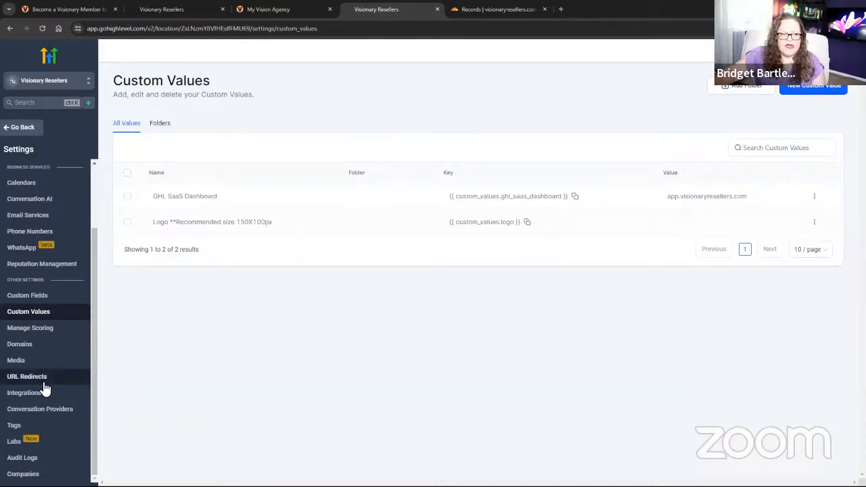
left_click(32, 361)
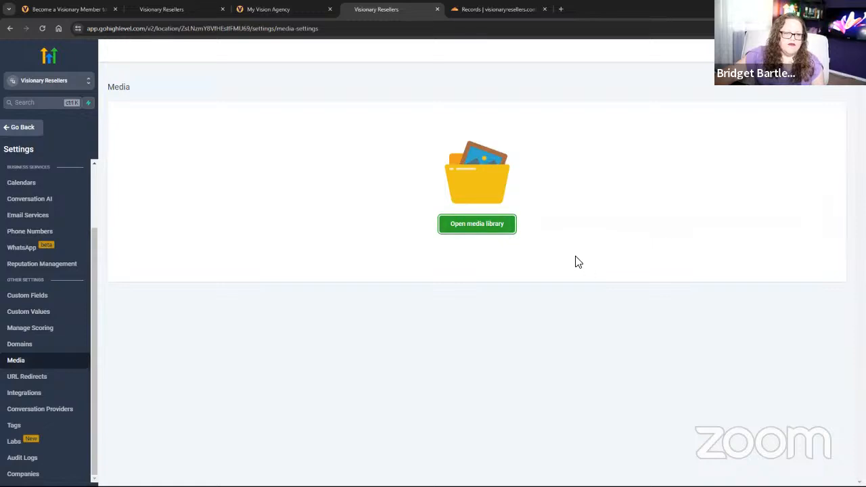
Upload Vision Logo Transparent.png from My Drive > Vision Logos to the media library.
left_click(477, 223)
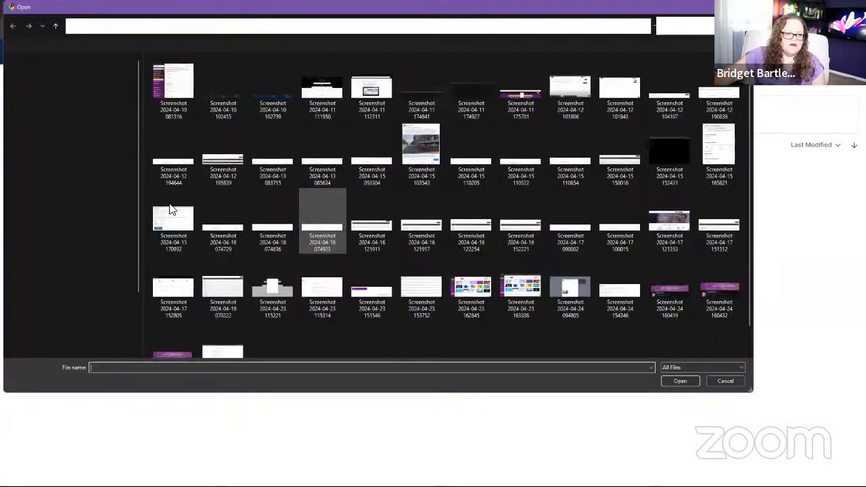
left_click(39, 262)
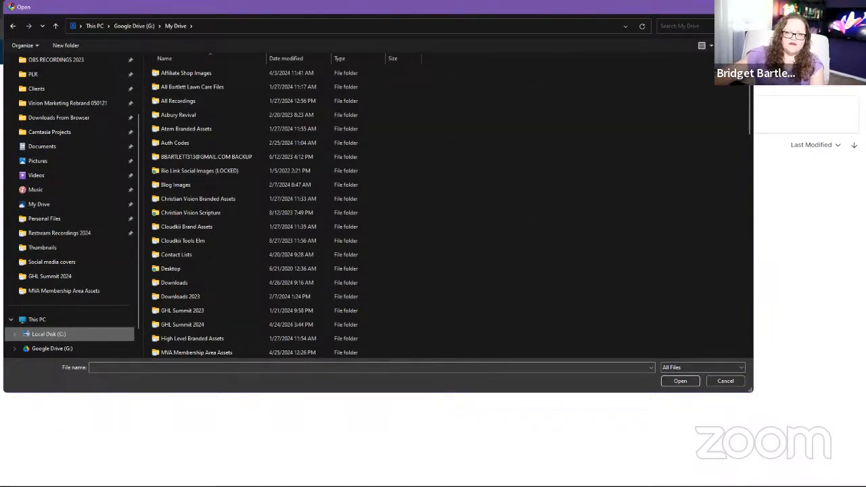
left_click(709, 26)
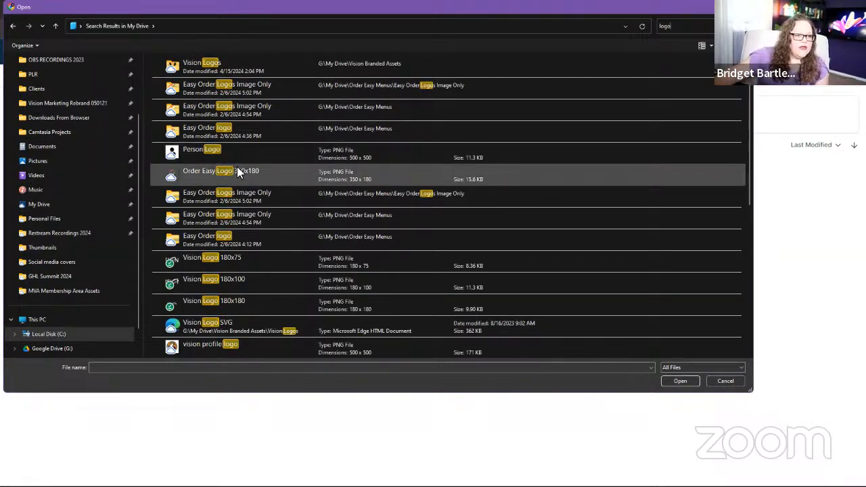
double_click(212, 65)
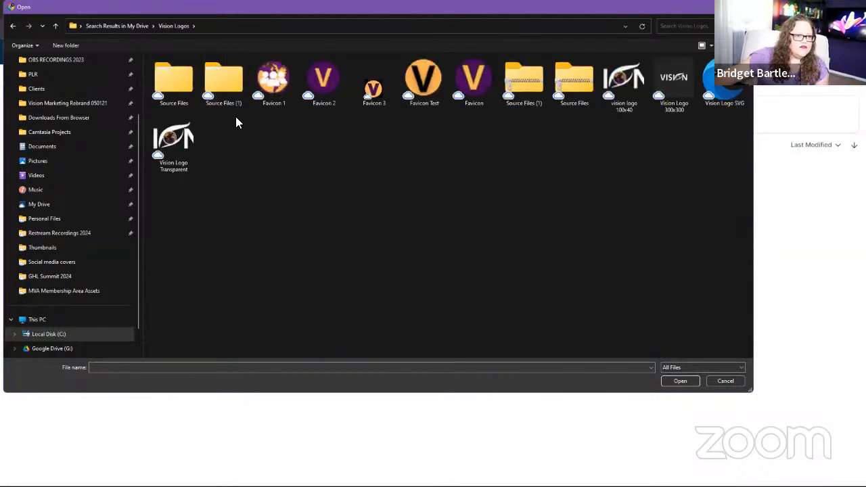
left_click(170, 156)
left_click(680, 381)
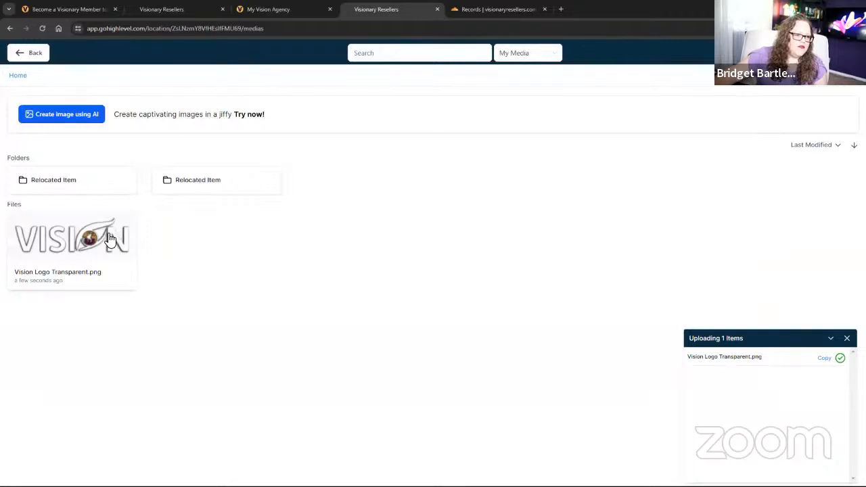
Copy the uploaded logo's link and return to the Media settings page.
right_click(110, 238)
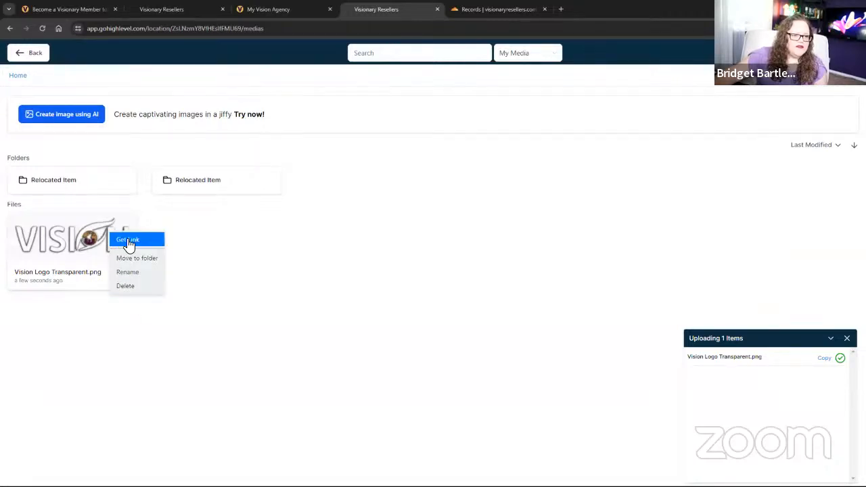
left_click(129, 240)
left_click(35, 53)
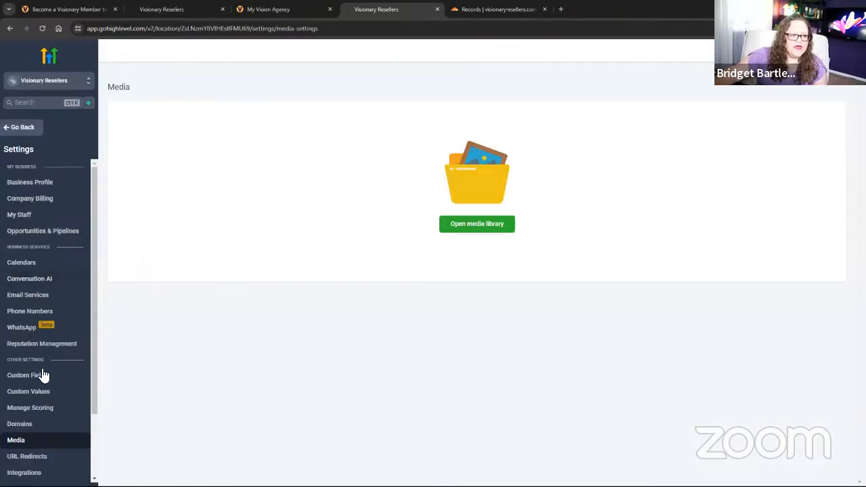
Paste the copied logo image link into the Logo custom value and save it.
left_click(40, 391)
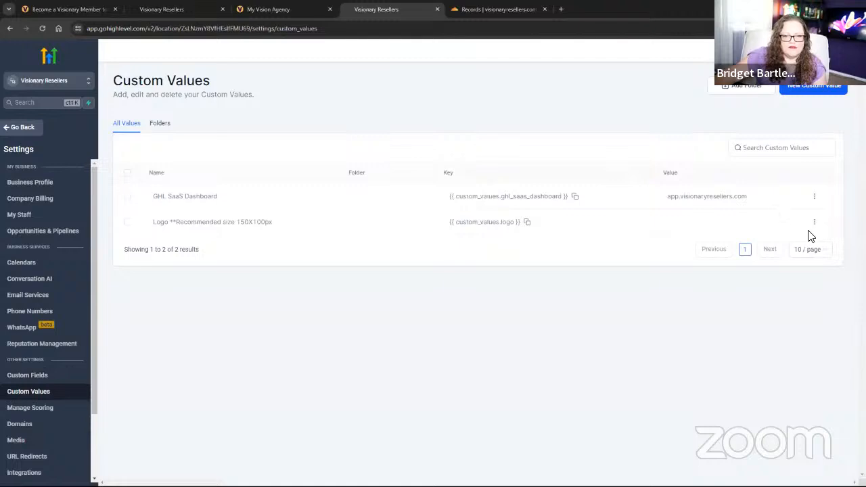
left_click(815, 223)
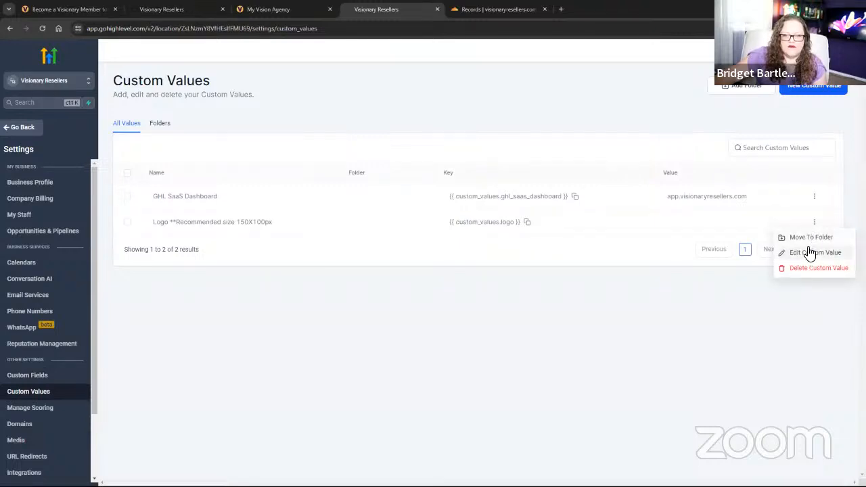
left_click(810, 252)
left_click(378, 278)
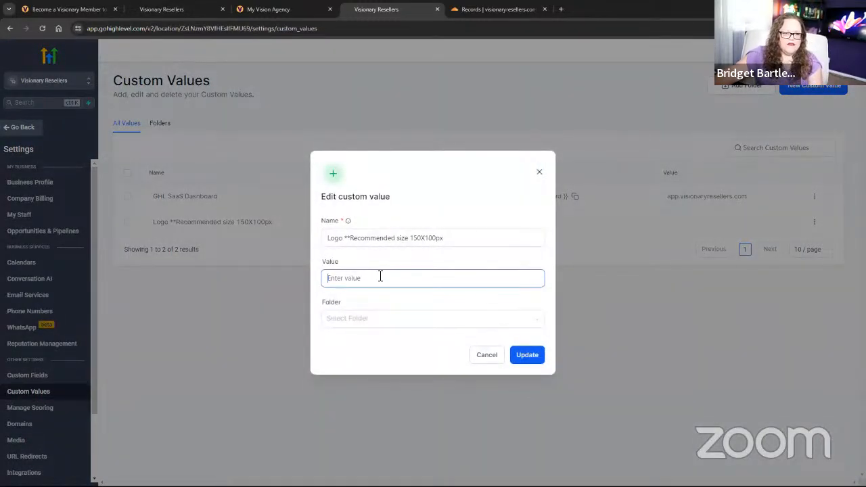
key("ctrl+v")
left_click(527, 356)
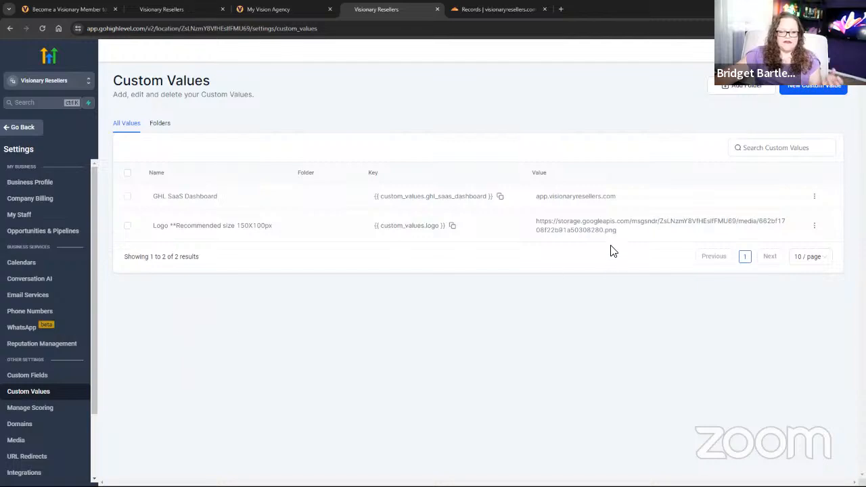
left_click(257, 10)
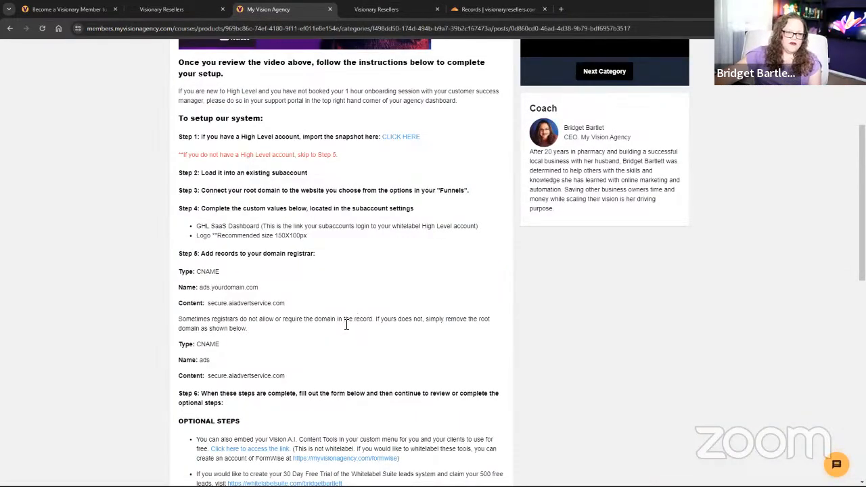
scroll(285, 267, "down", 1)
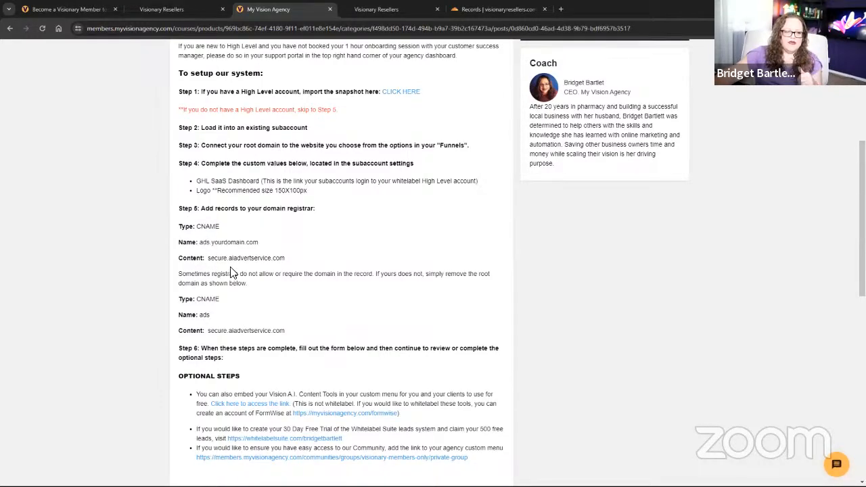
scroll(317, 240, "down", 1)
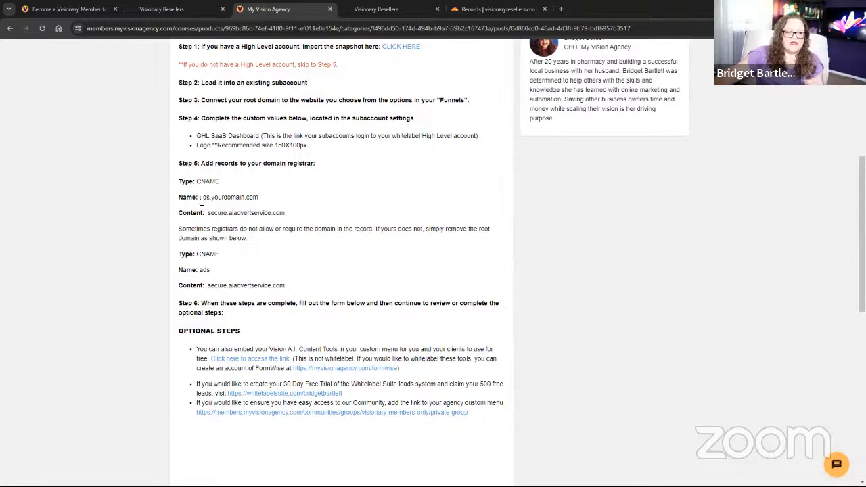
left_click_drag(201, 200, 290, 200)
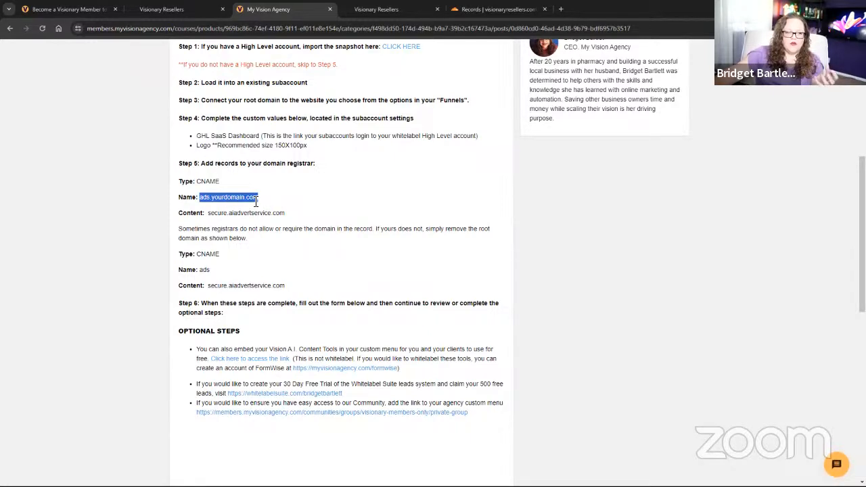
double_click(201, 274)
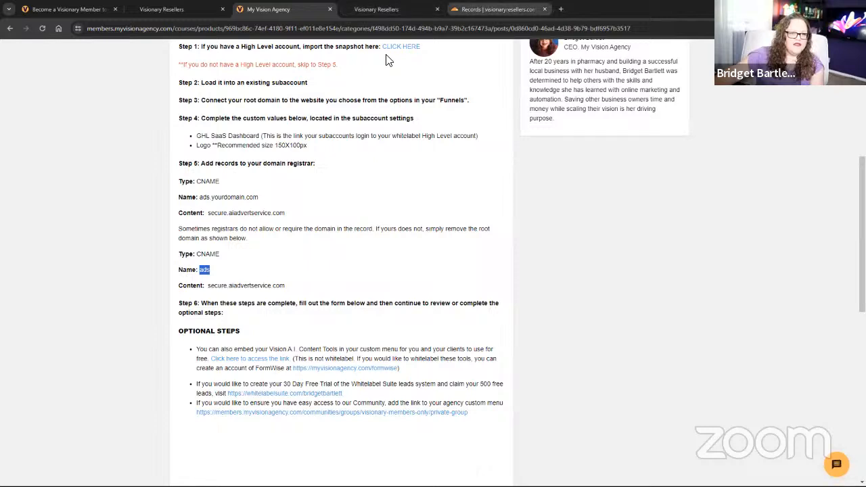
left_click_drag(200, 197, 211, 201)
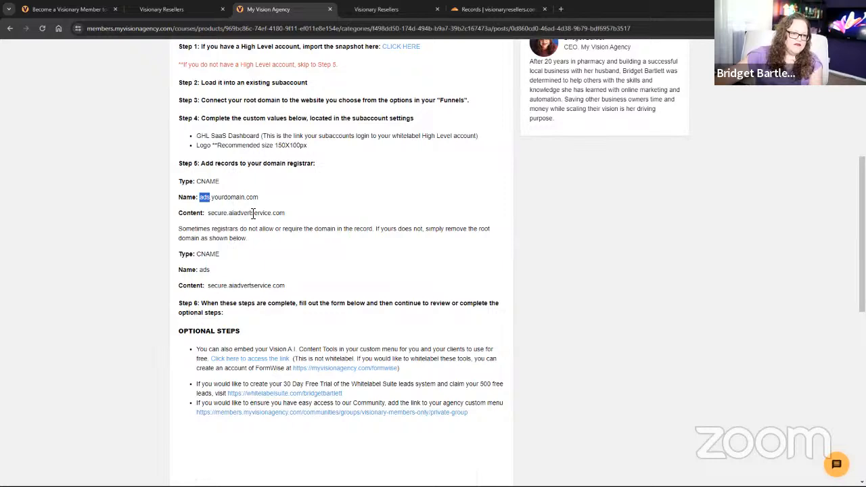
Start a new Cloudflare CNAME record for visionaryresellers.com with the name ads.
left_click(473, 10)
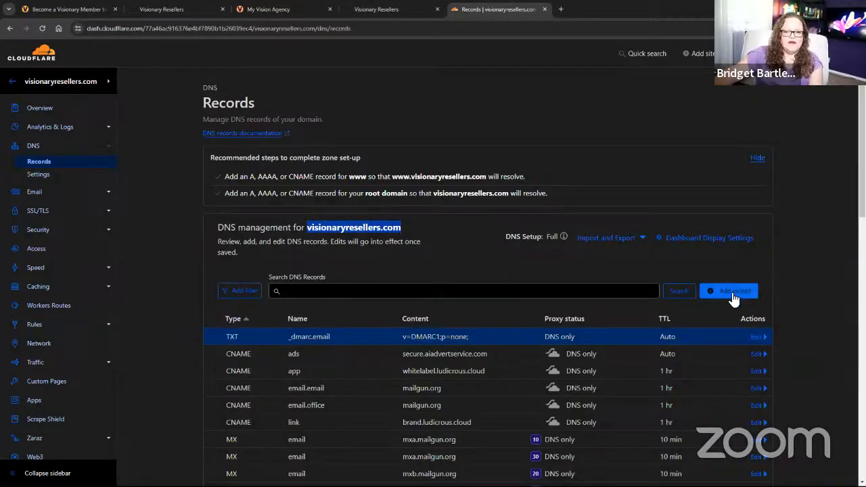
left_click(732, 292)
left_click(248, 349)
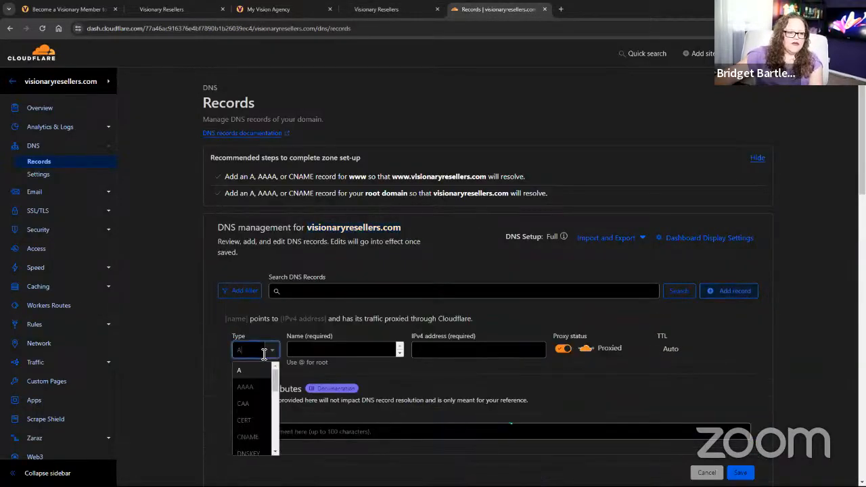
left_click(249, 438)
left_click(351, 350)
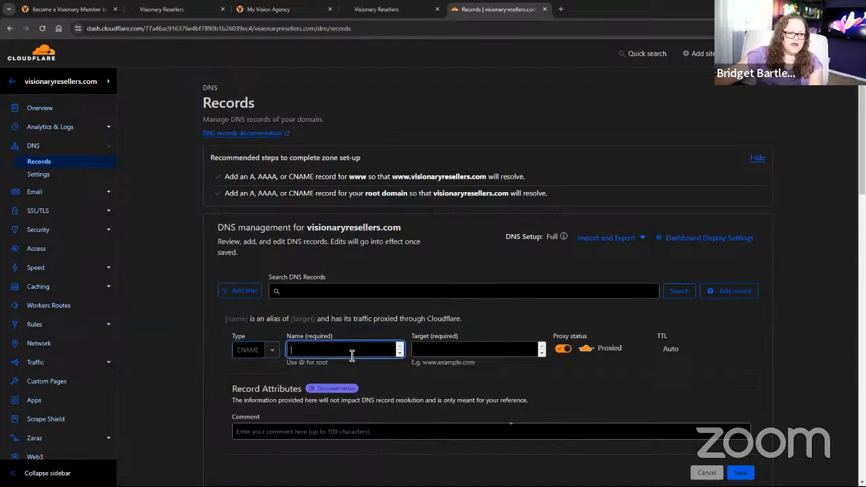
type("ads")
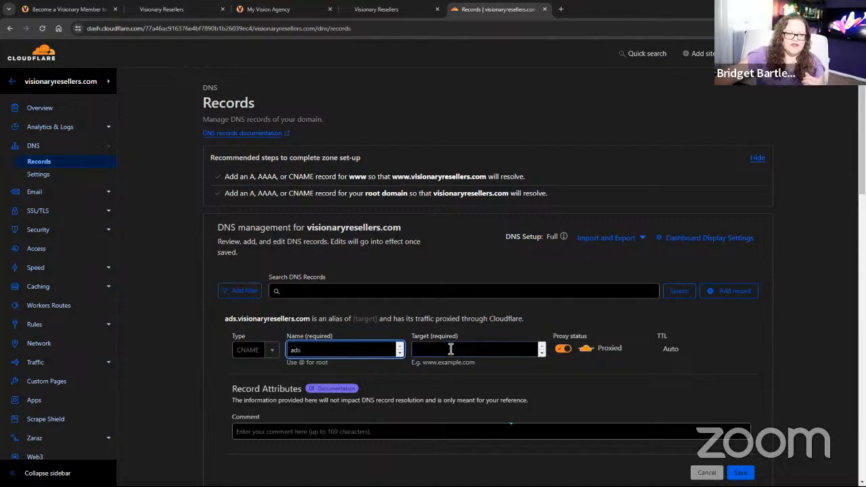
left_click(290, 9)
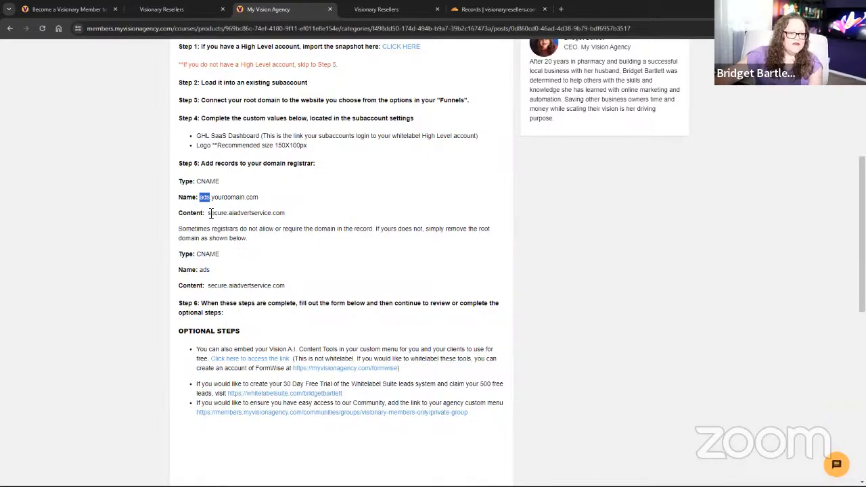
left_click_drag(208, 214, 300, 217)
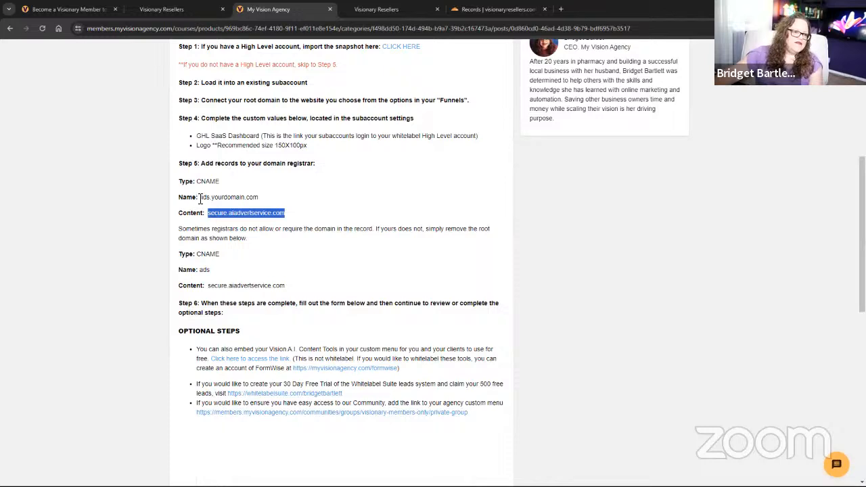
left_click_drag(200, 197, 298, 199)
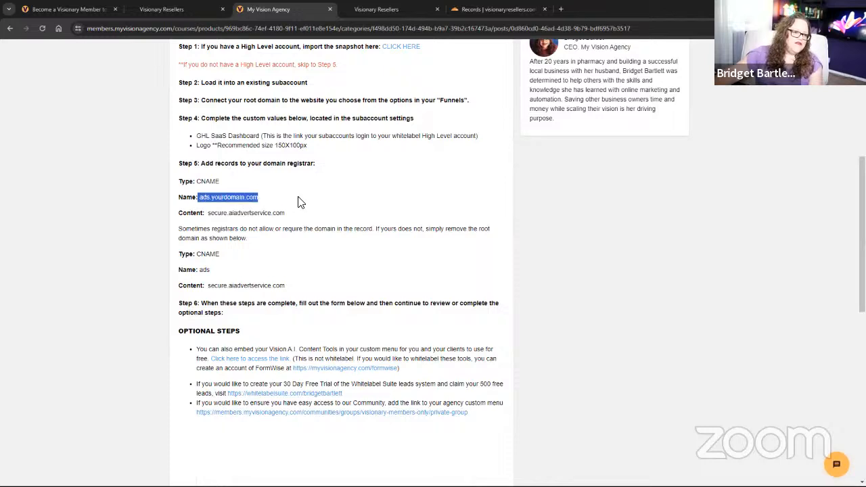
left_click(203, 197)
left_click_drag(200, 197, 261, 197)
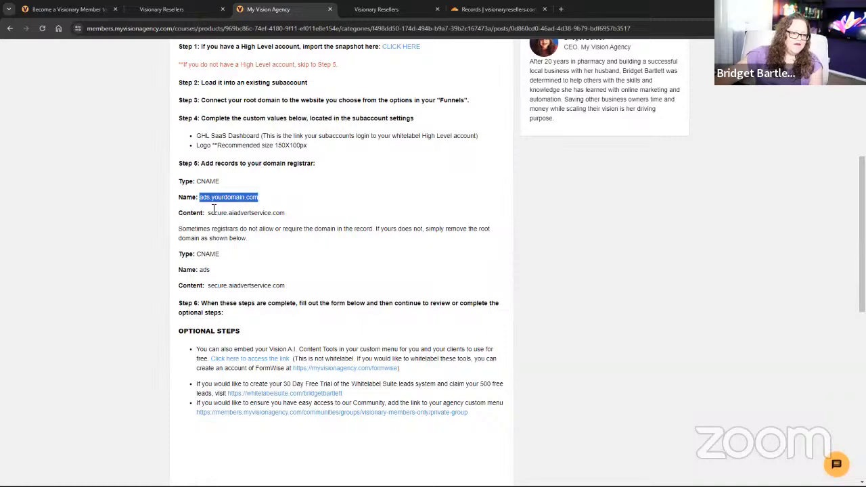
Save CNAME ads.visionaryresellers.com targeting secure.aiadvertservice.com, with proxy status set to DNS only.
left_click(377, 9)
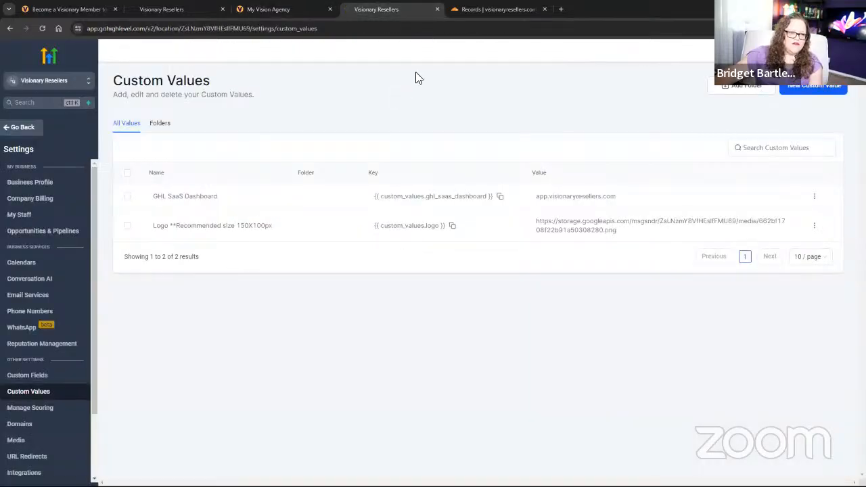
left_click(497, 9)
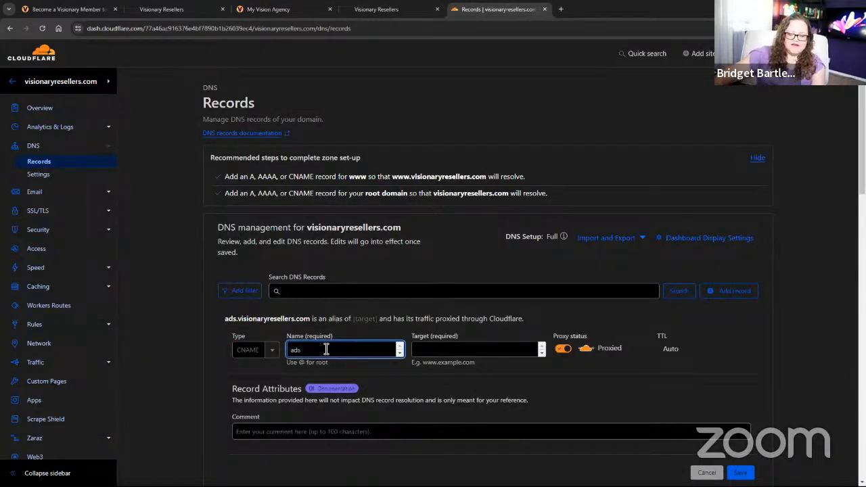
type(".visionary")
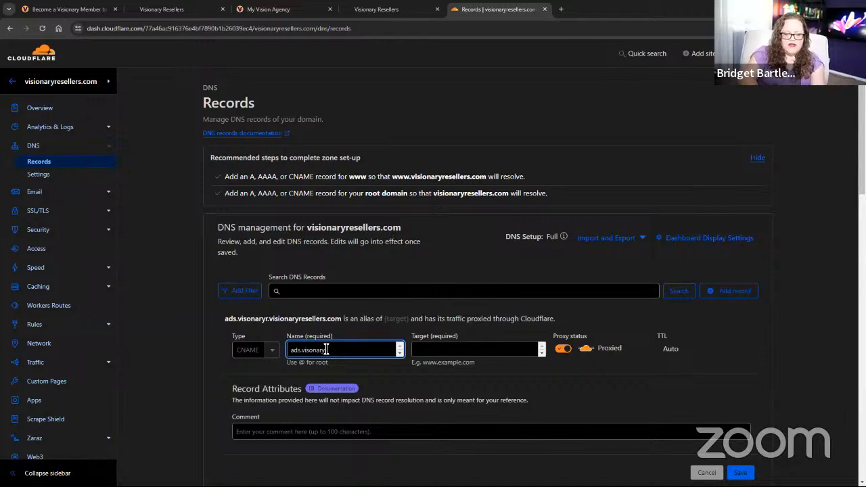
type("resellers.co")
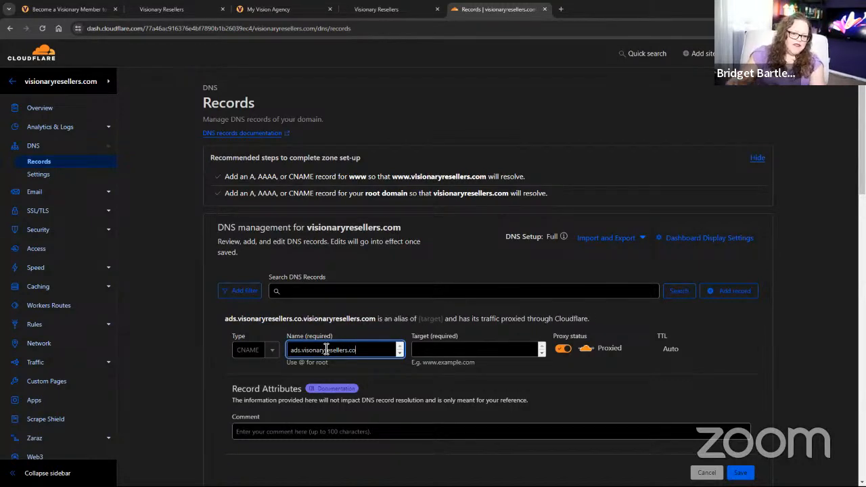
type("m")
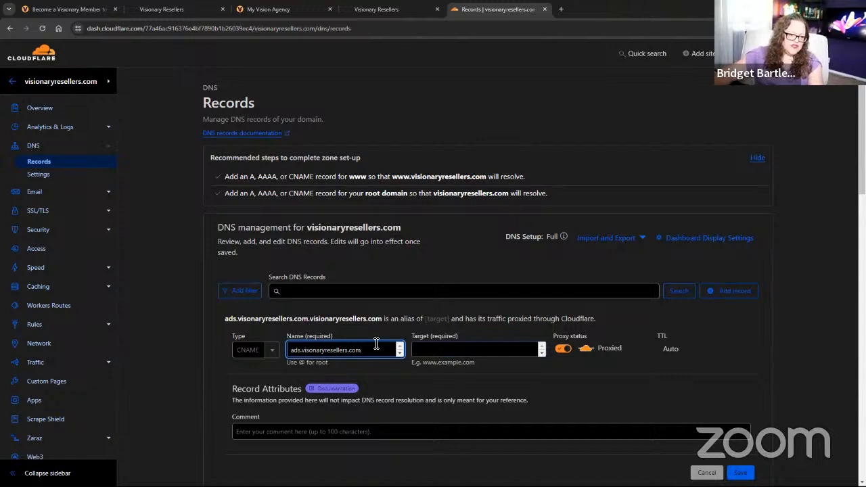
left_click(269, 9)
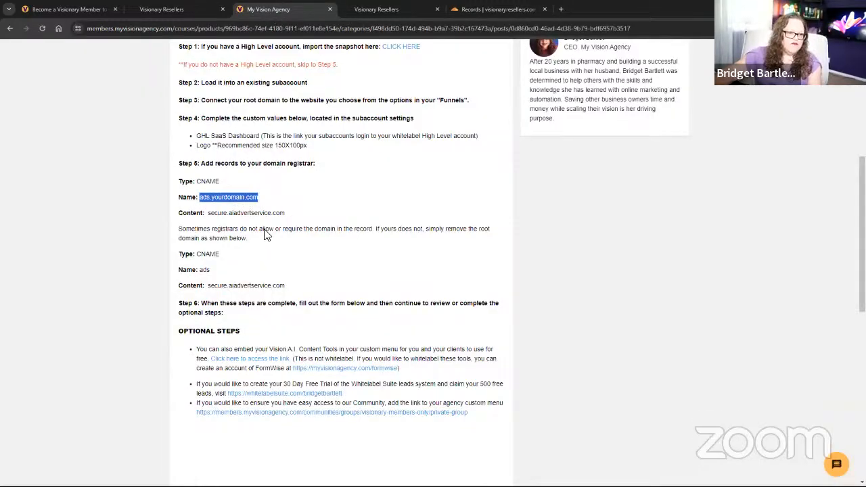
left_click_drag(287, 214, 210, 217)
key("ctrl+c")
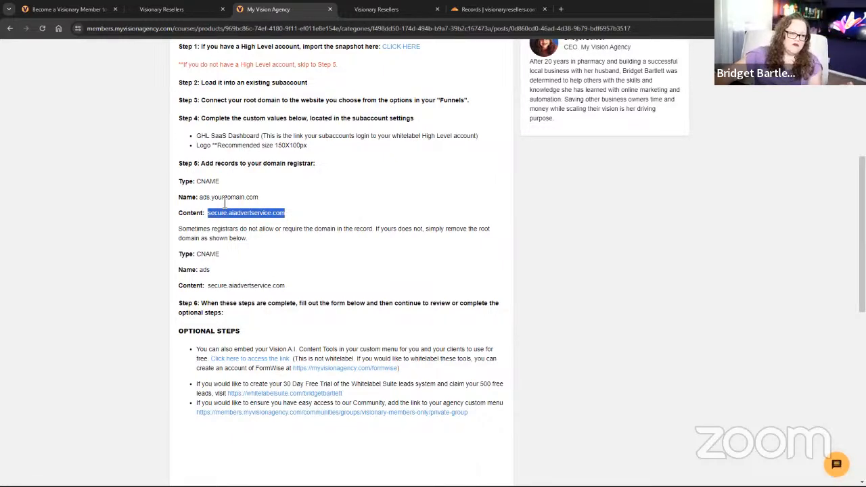
left_click(366, 17)
left_click(482, 11)
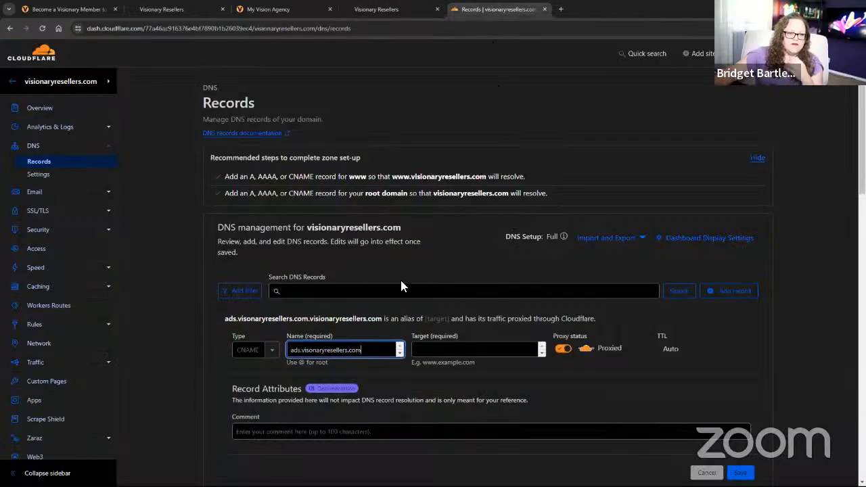
left_click(460, 348)
key("ctrl+v")
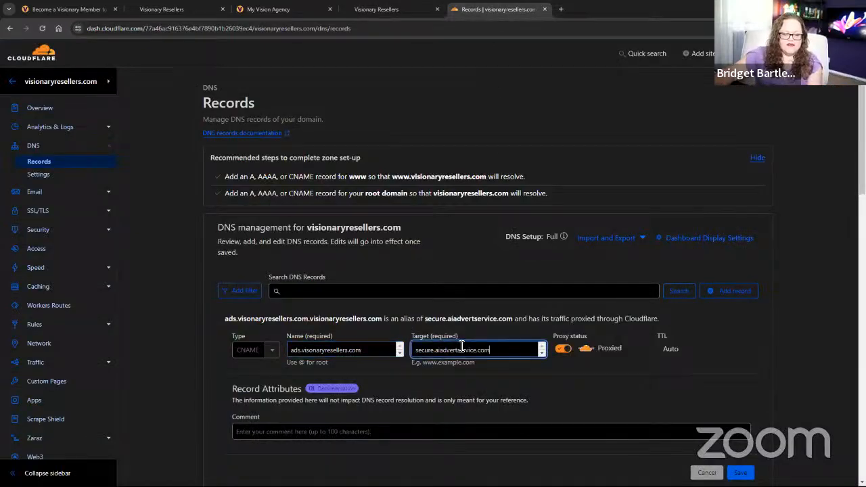
left_click(557, 352)
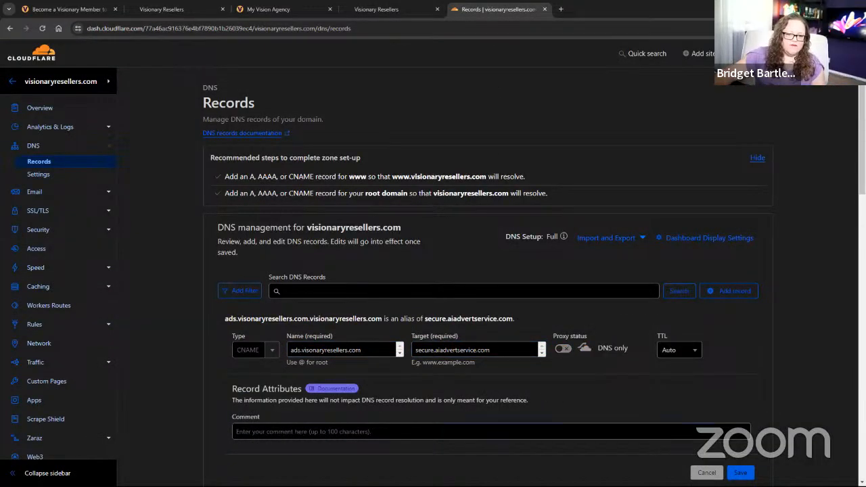
left_click(740, 472)
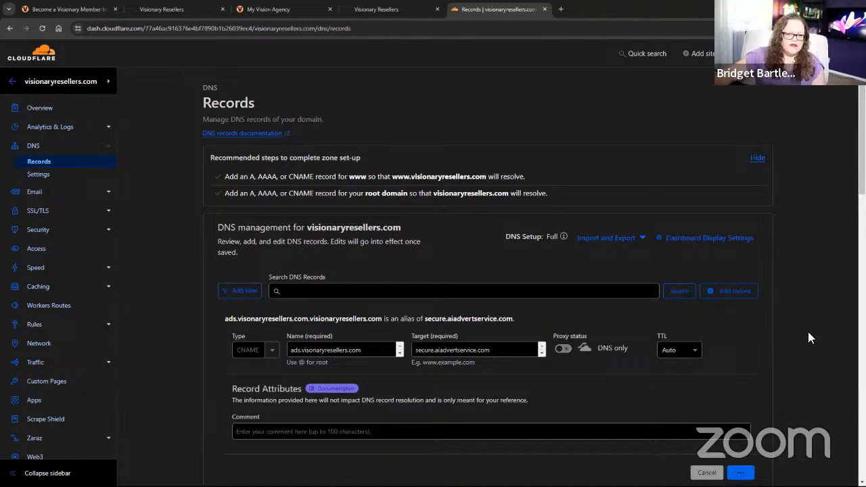
Return to the My Vision Agency setup lesson and scroll down to the onboarding info form.
left_click(390, 12)
left_click(299, 10)
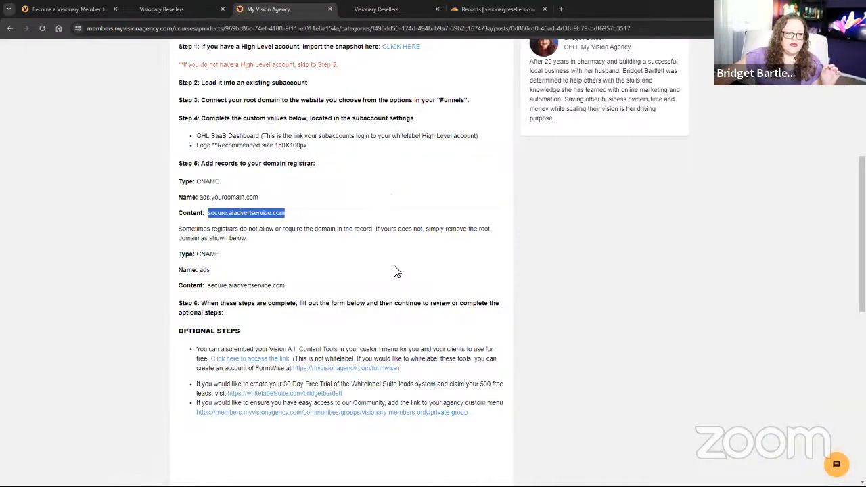
scroll(397, 271, "down", 1)
scroll(467, 284, "down", 2)
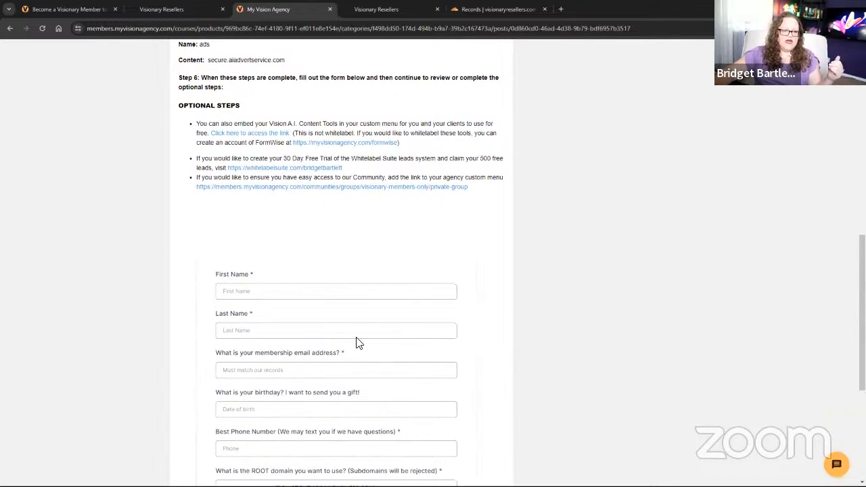
scroll(261, 214, "down", 2)
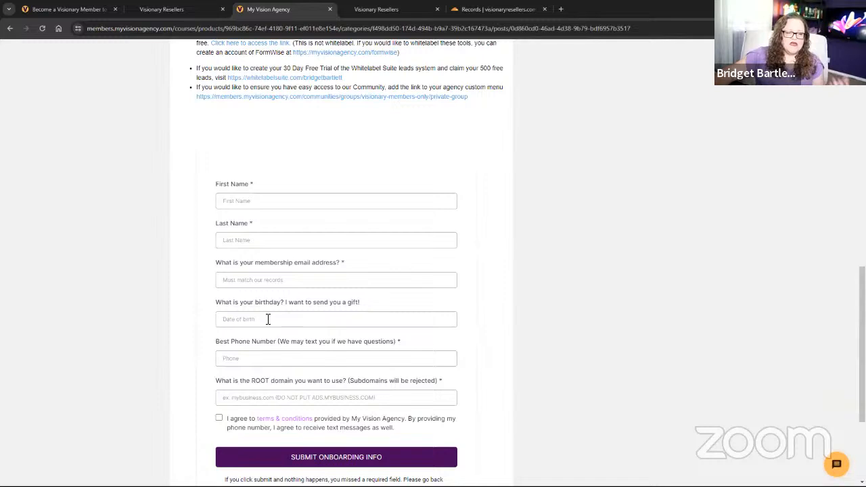
scroll(266, 319, "down", 1)
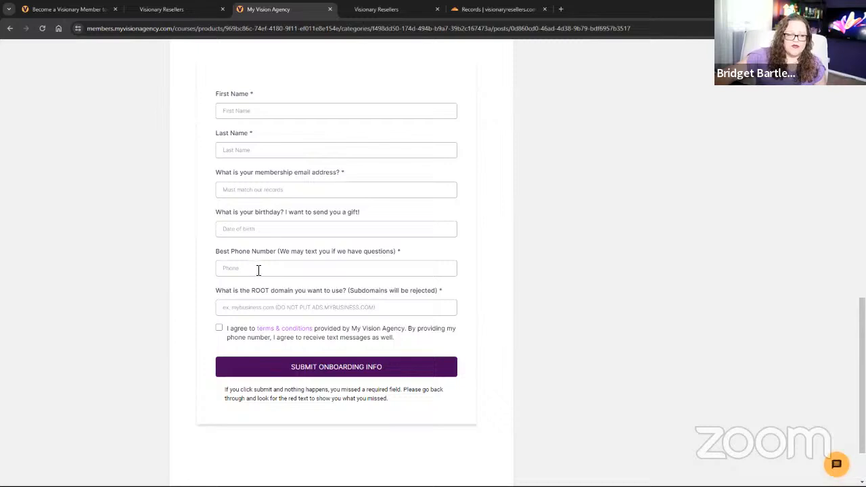
scroll(258, 270, "down", 1)
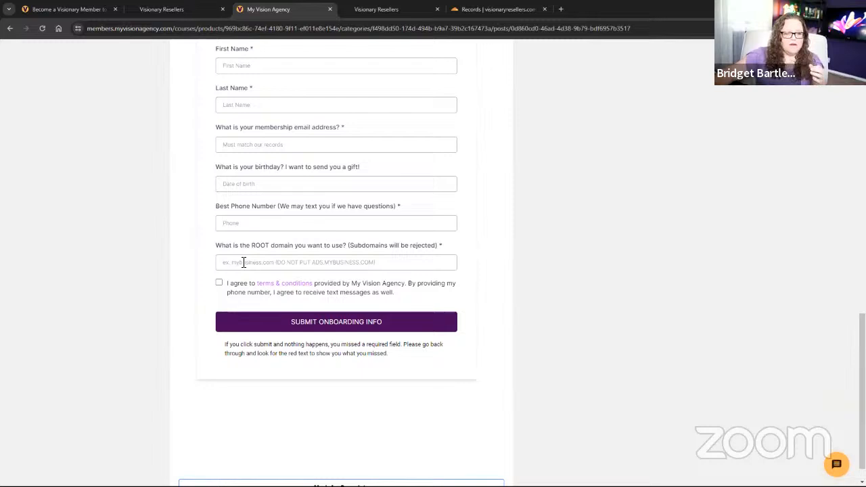
Paste visionaryresellers.com from Cloudflare into the ROOT domain field and tick I agree.
left_click(474, 11)
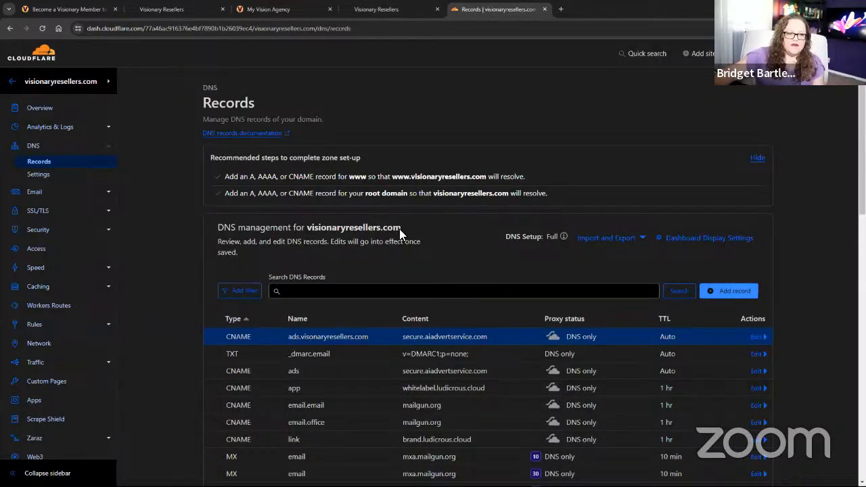
left_click_drag(402, 227, 308, 230)
key("ctrl+c")
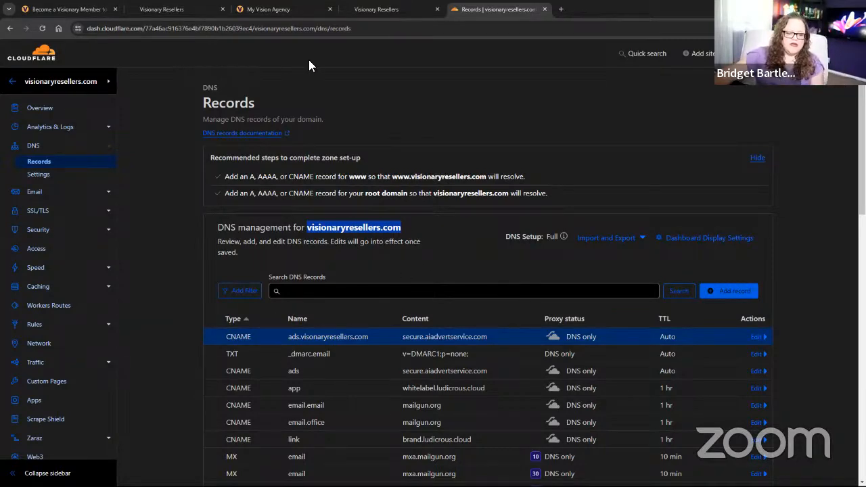
left_click(289, 9)
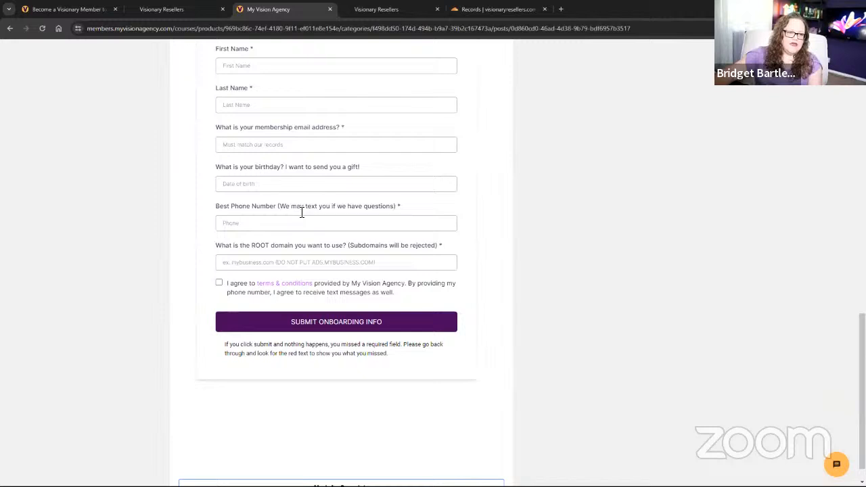
left_click(262, 264)
key("ctrl+v")
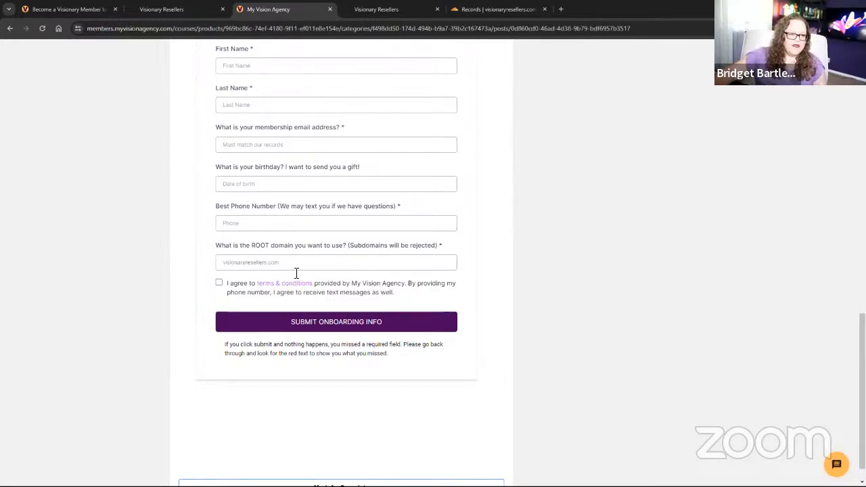
left_click(219, 283)
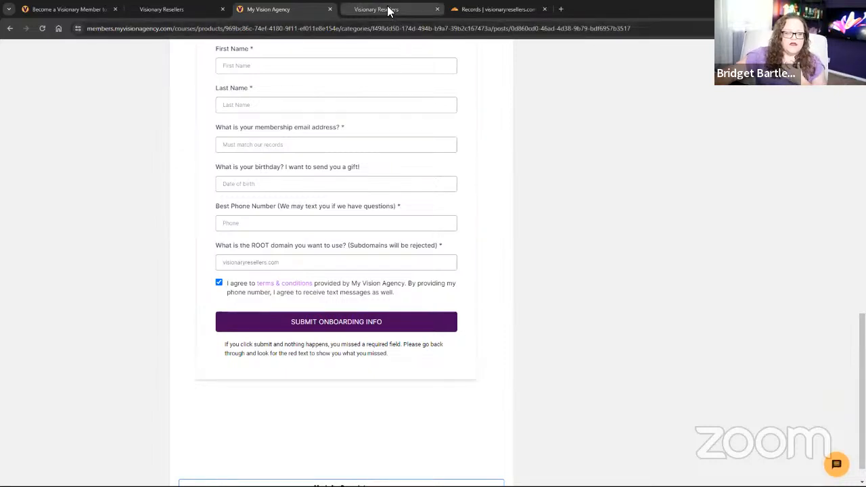
mouse_move(389, 11)
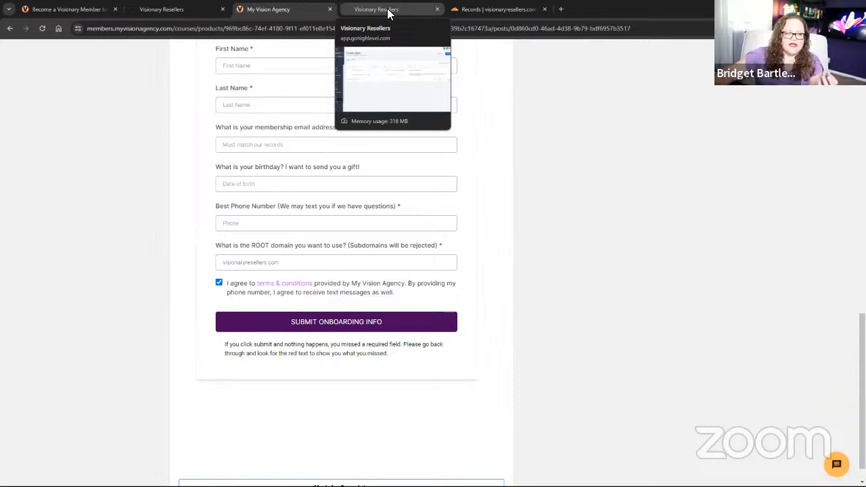
Switch from the sub-account to Agency View and open Settings > Custom Menu Link.
left_click(387, 9)
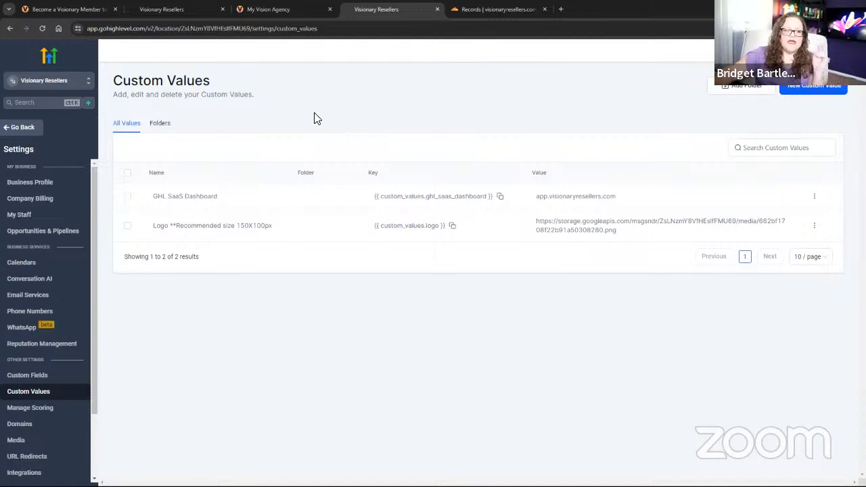
left_click(43, 82)
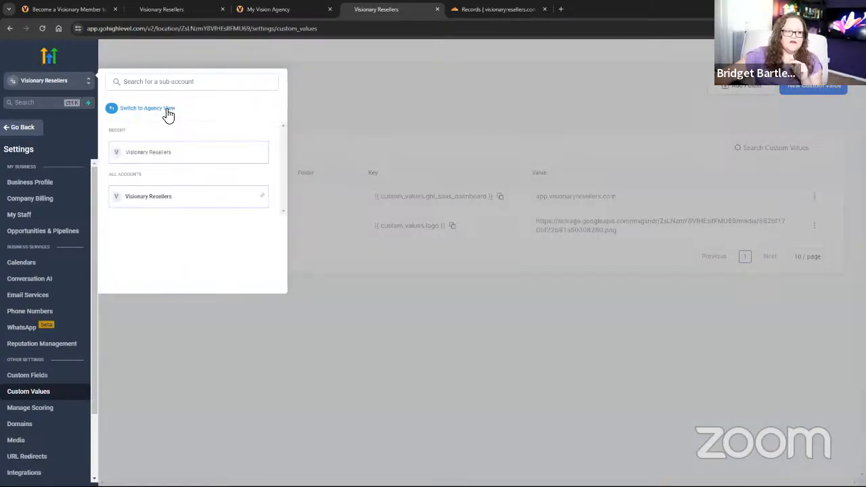
left_click(169, 114)
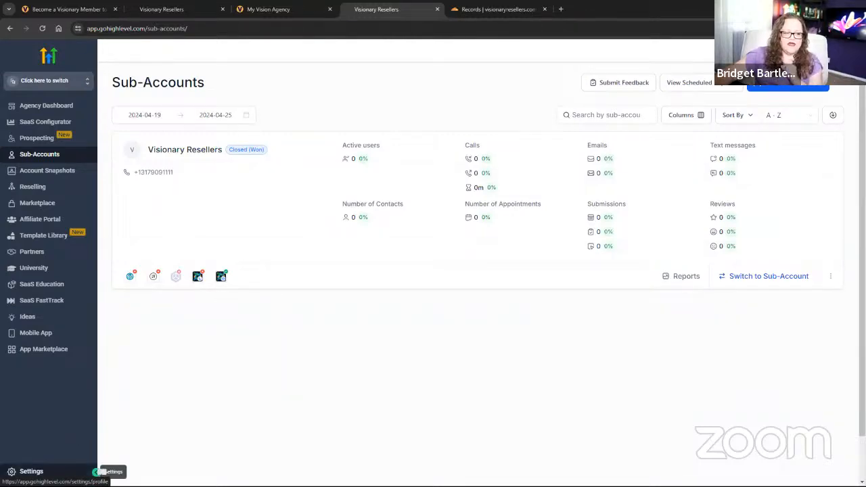
left_click(98, 471)
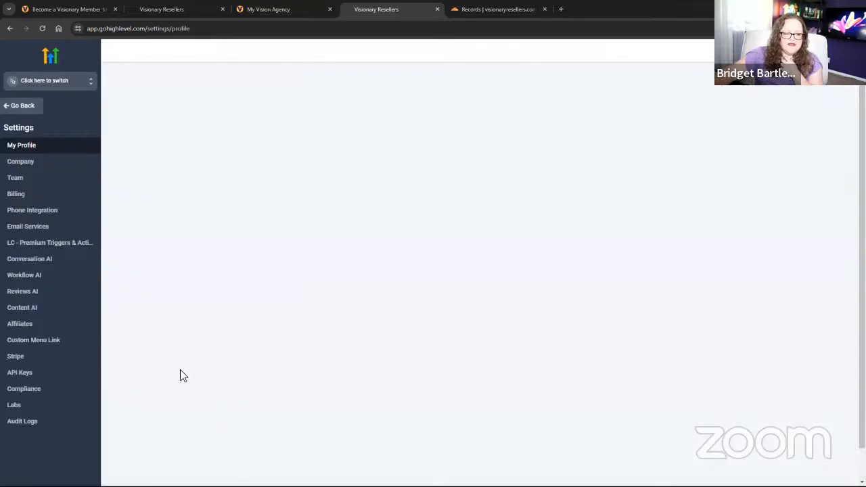
left_click(23, 107)
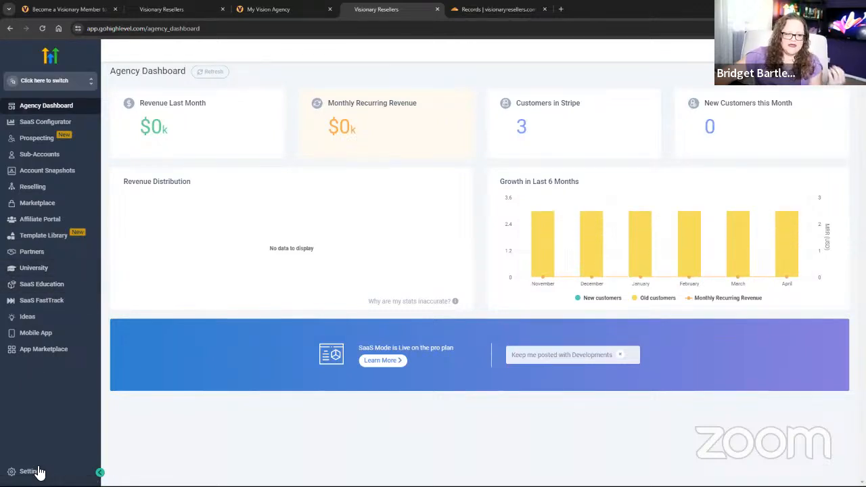
left_click(100, 471)
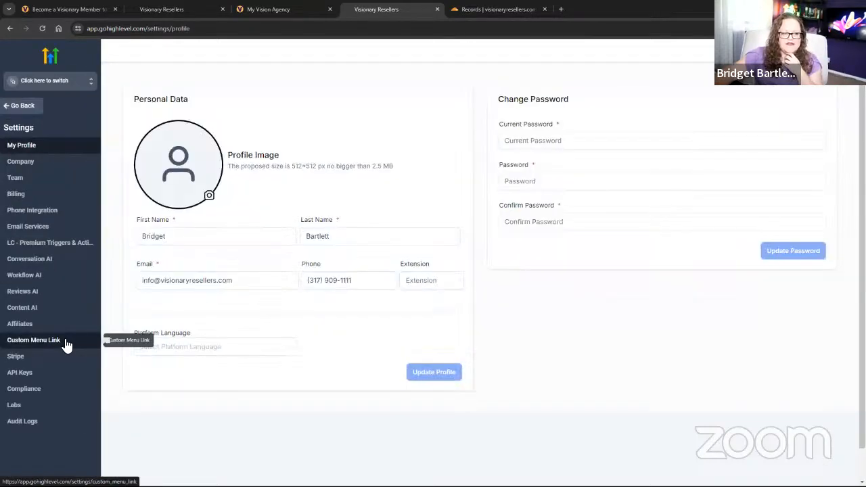
left_click(71, 341)
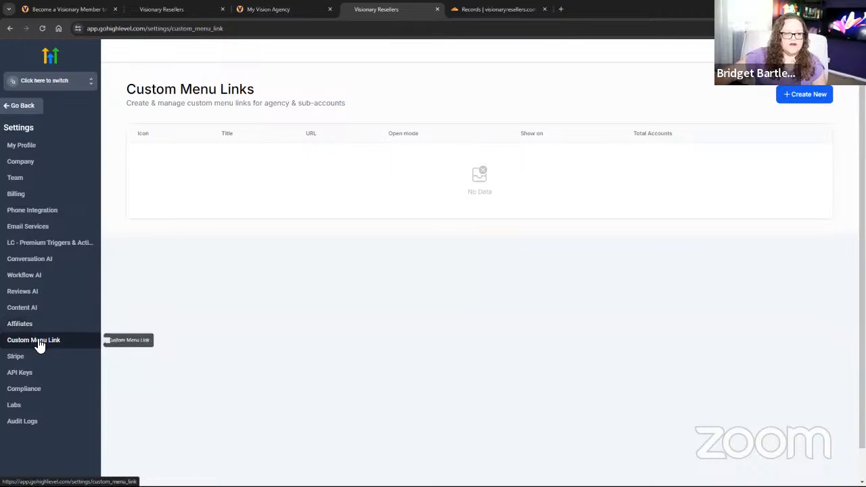
Start a new custom menu link with the user-lock icon and title Ads Admin.
left_click(816, 95)
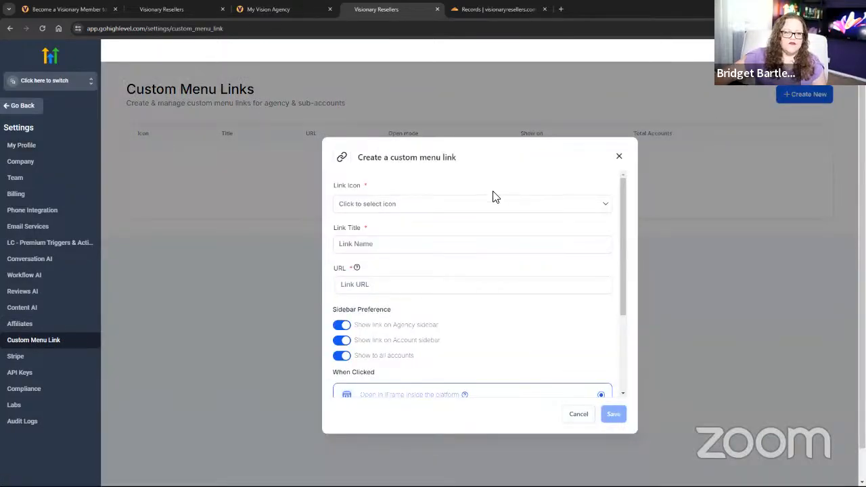
left_click(442, 209)
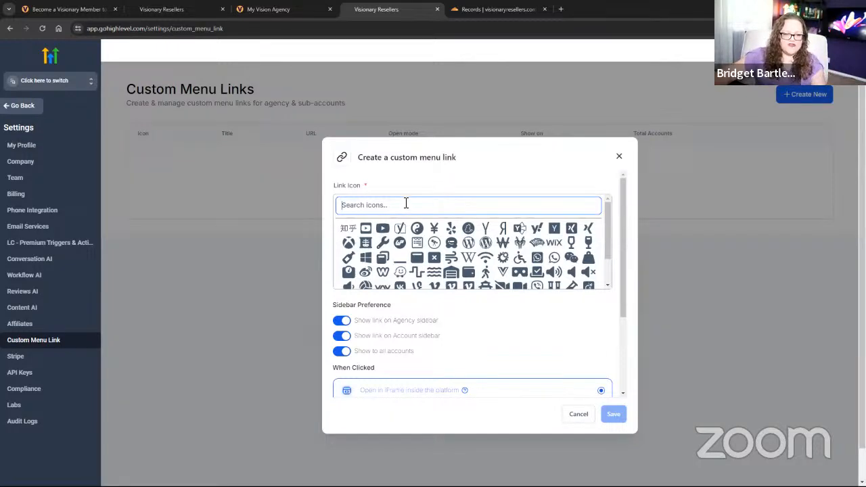
type("admin")
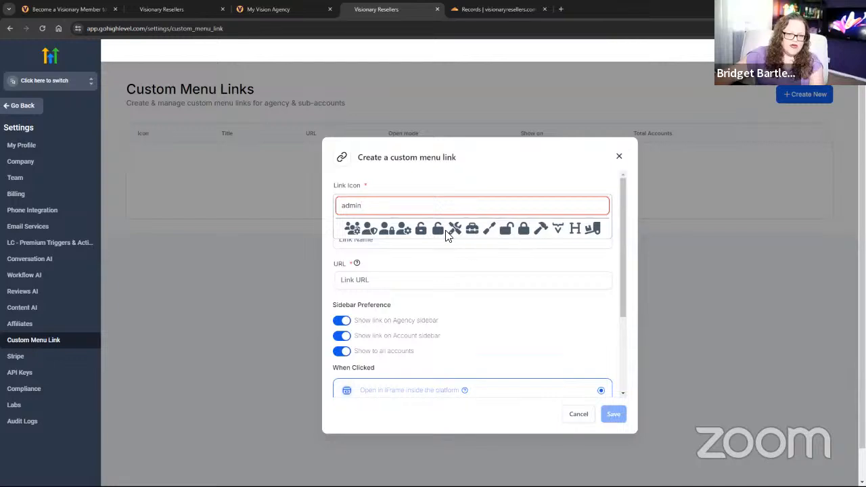
left_click(388, 232)
left_click(387, 245)
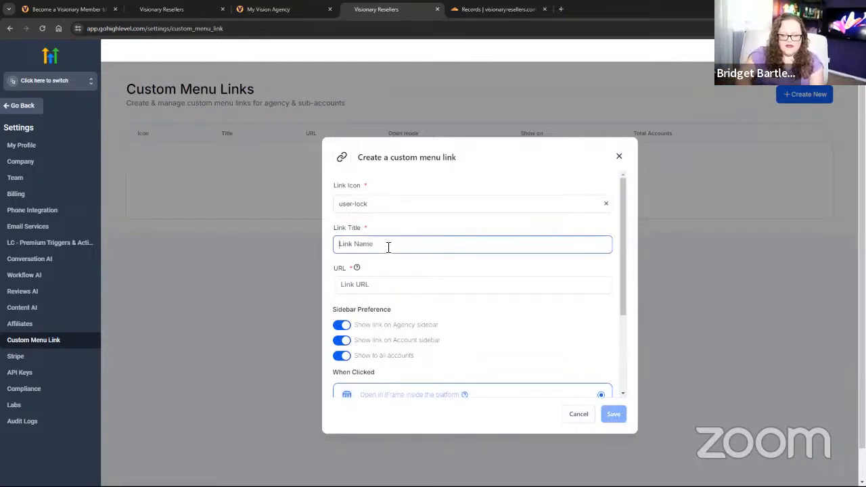
type("Ads Admin")
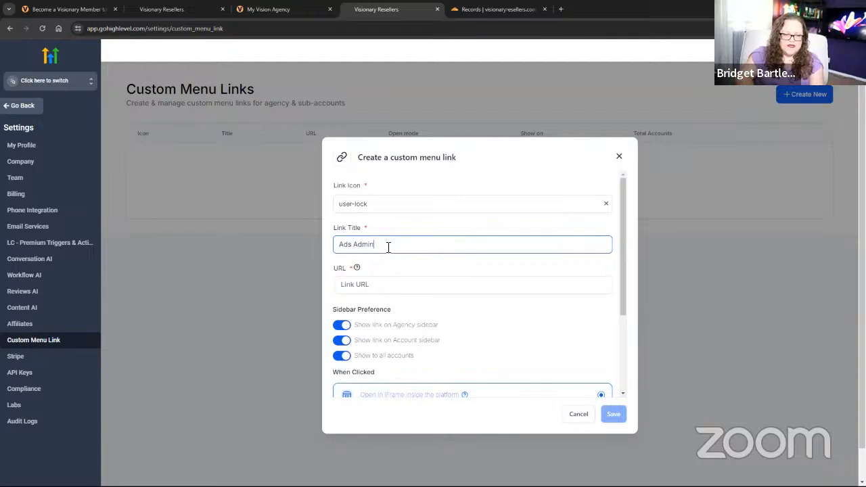
left_click(384, 287)
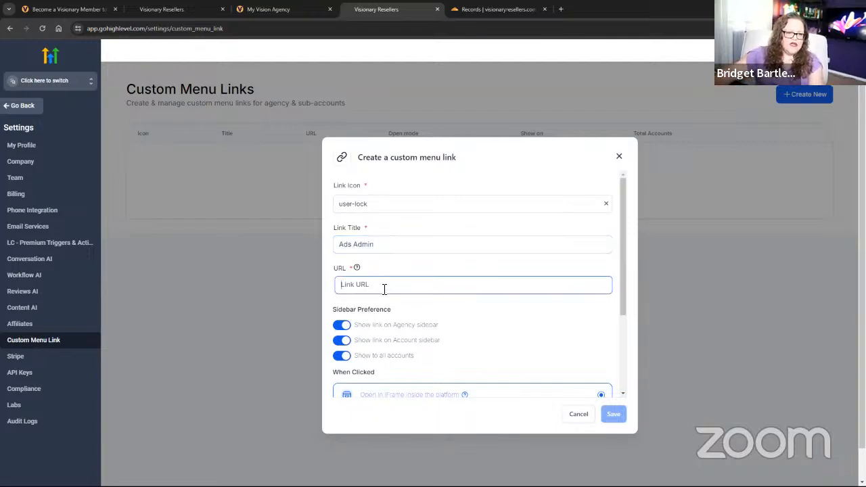
type("https://")
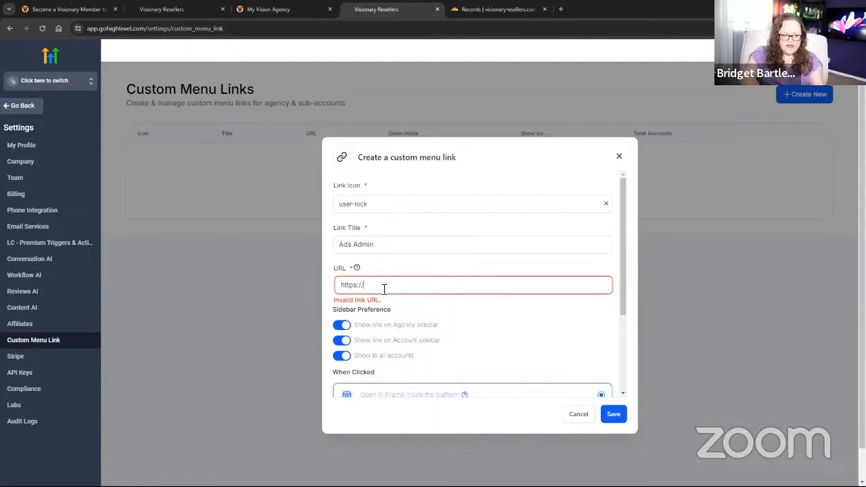
type("ads.visionresellers.com/")
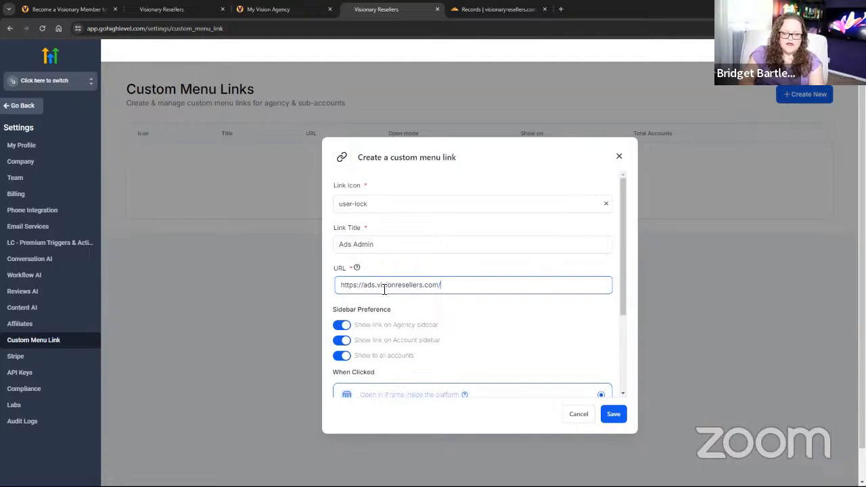
type("asdfjhgaskhgdfjahkgsdfjhagsdfjhgasdkjhfgaksdfg")
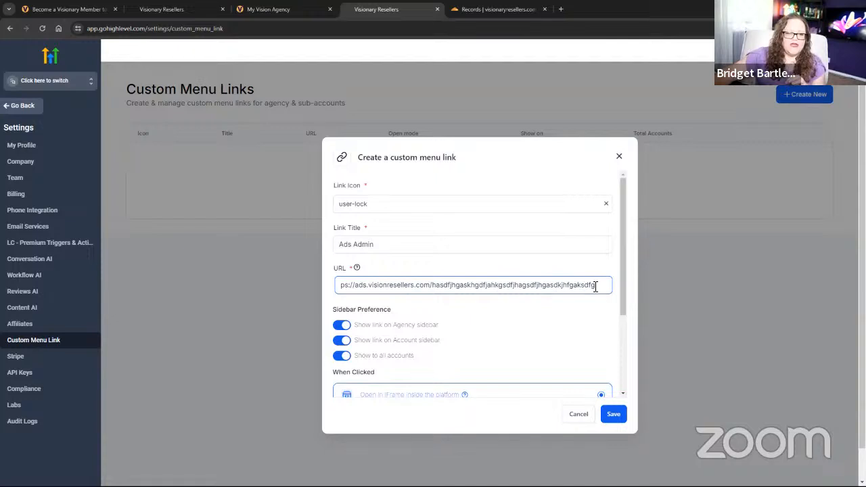
left_click_drag(596, 287, 340, 284)
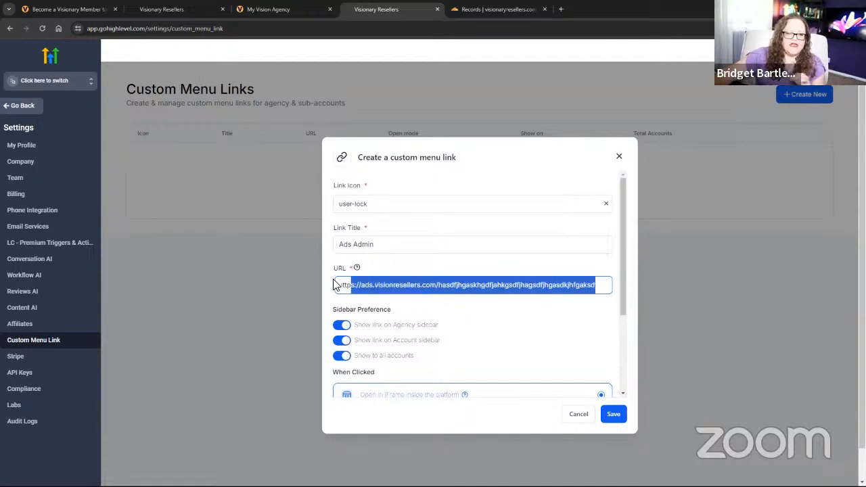
right_click(424, 287)
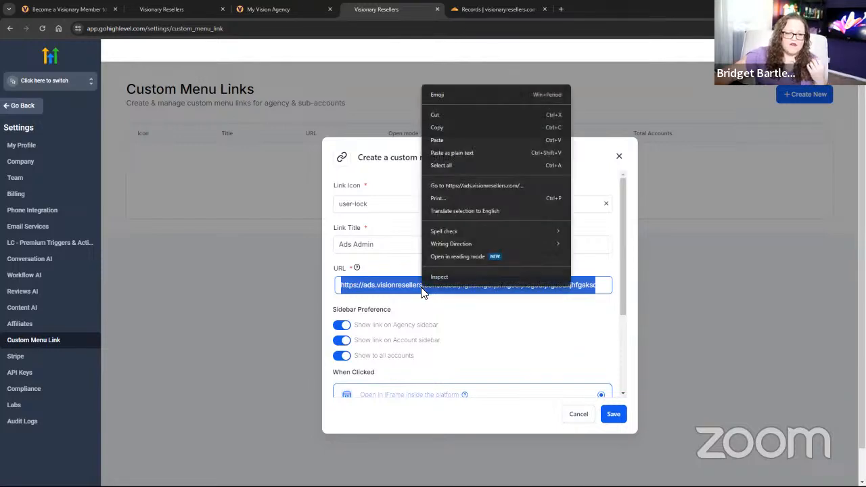
left_click(437, 127)
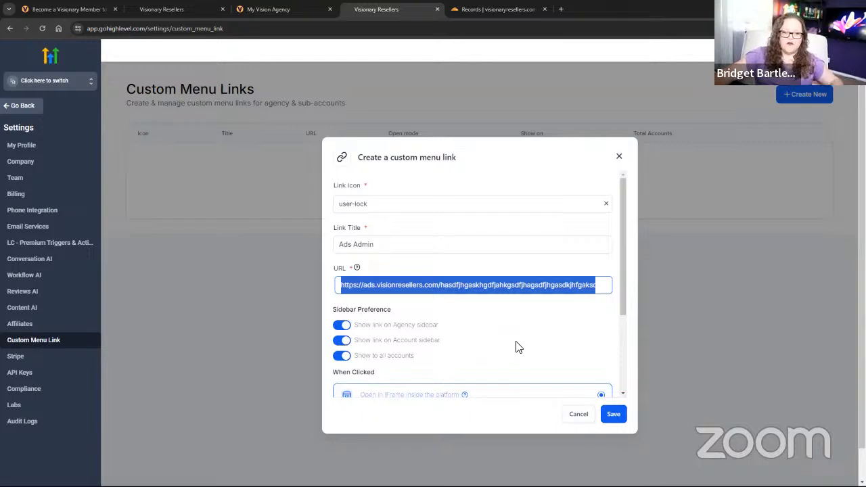
scroll(498, 344, "down", 1)
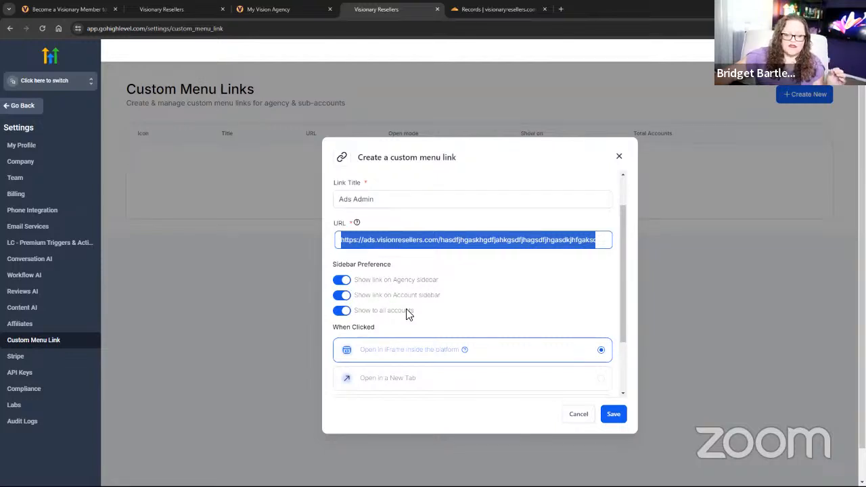
Turn off Show to all accounts and Show link on Account sidebar, then save Ads Admin.
left_click(340, 311)
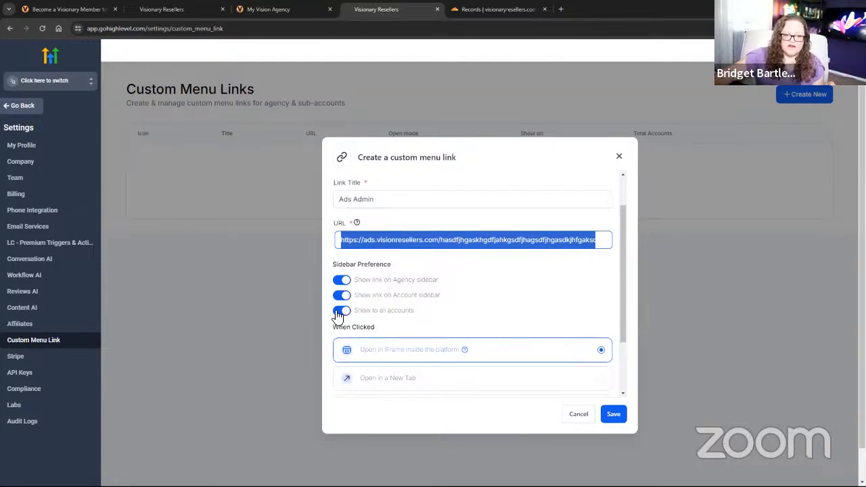
left_click(342, 295)
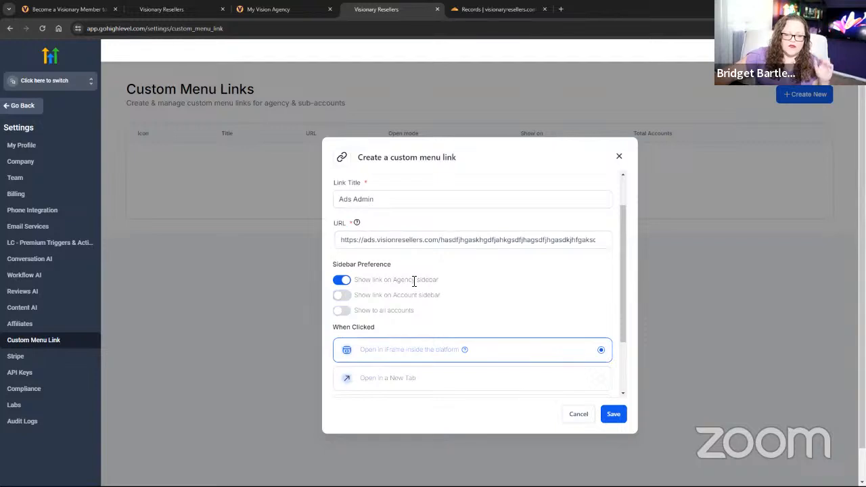
scroll(453, 318, "down", 2)
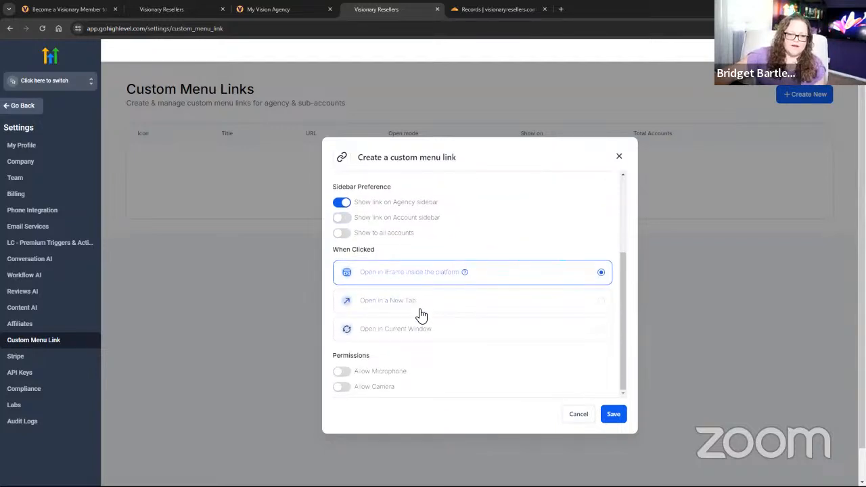
scroll(433, 352, "down", 1)
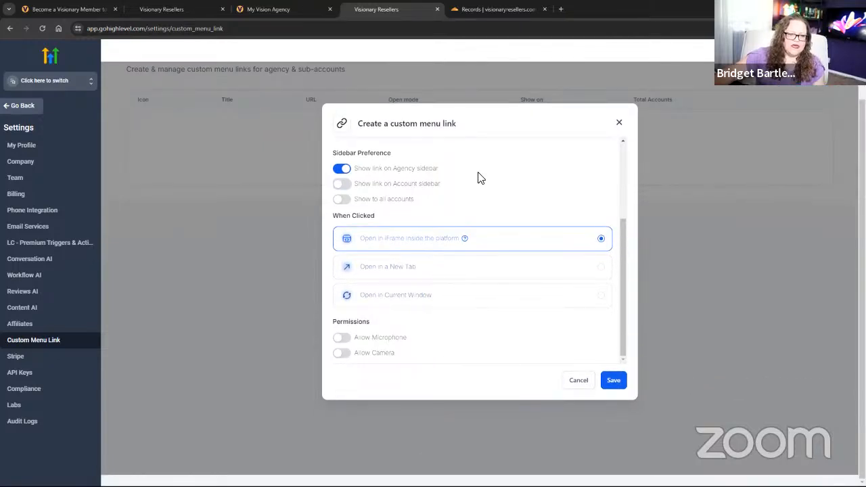
left_click(613, 383)
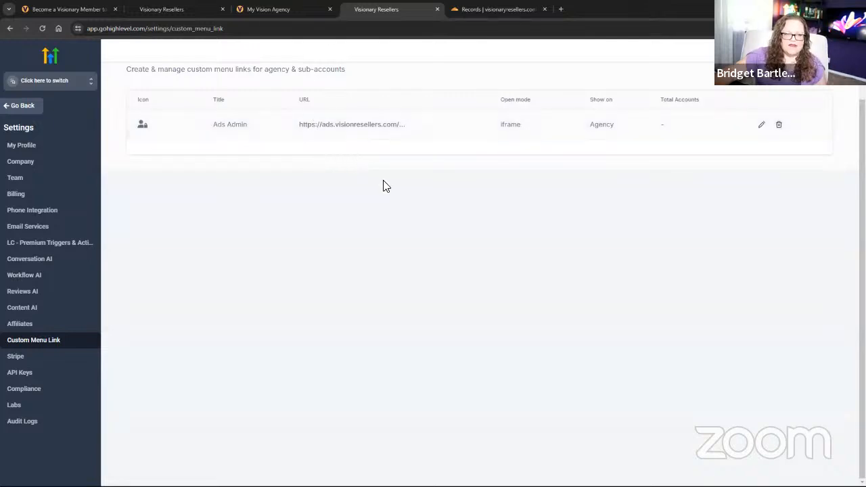
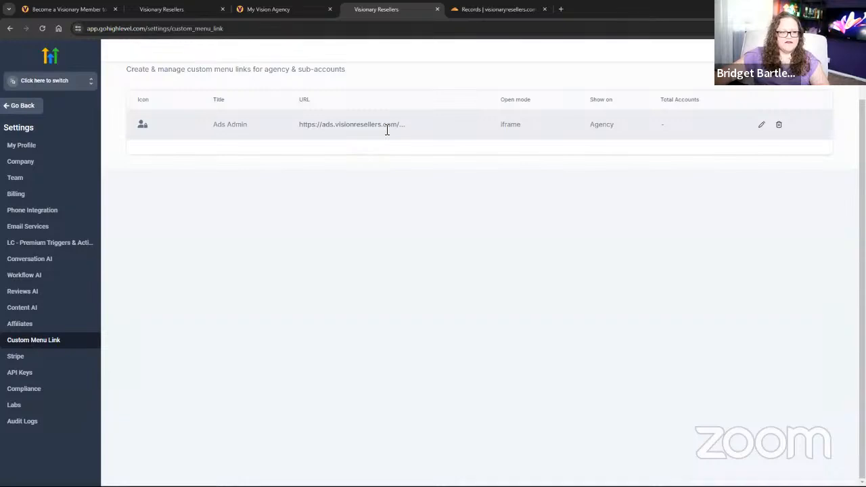
Open a blank Create a custom menu link form from the Custom Menu Links page.
scroll(798, 159, "up", 1)
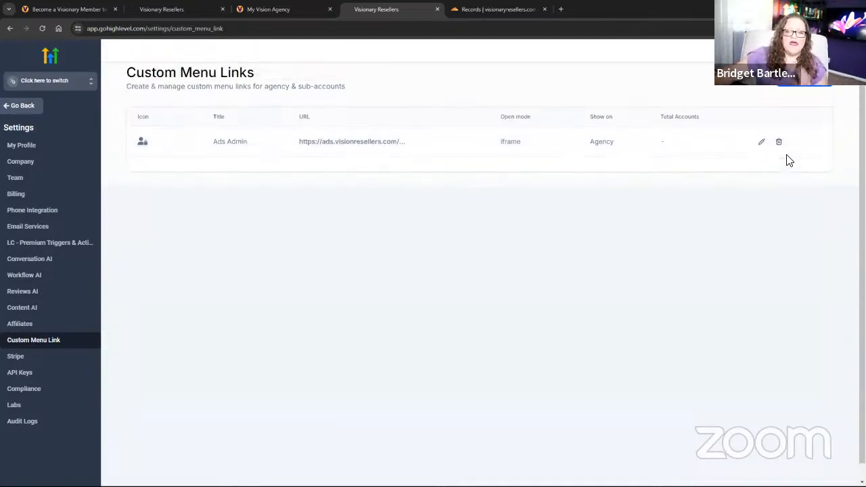
left_click(797, 99)
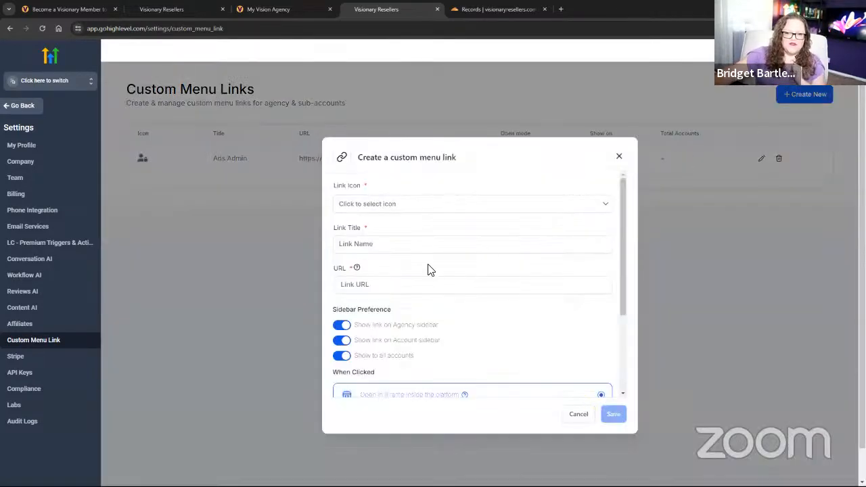
Search the icon picker for 'ads' and choose the headset icon.
left_click(378, 204)
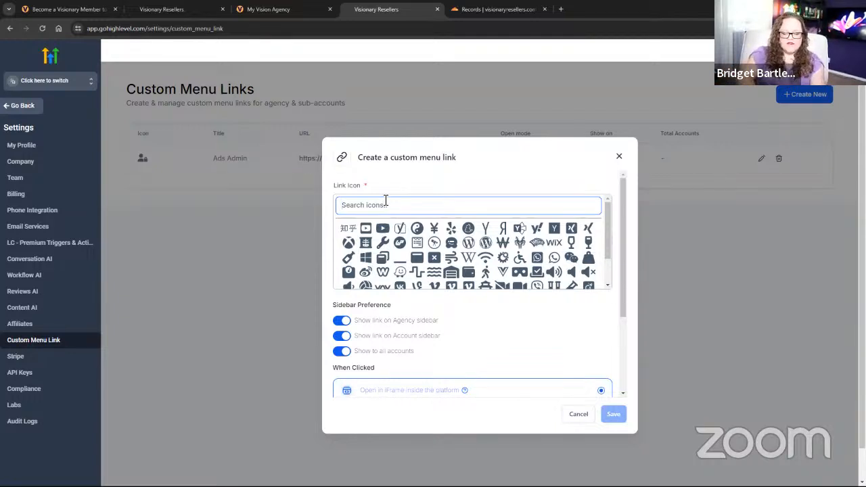
type("ads")
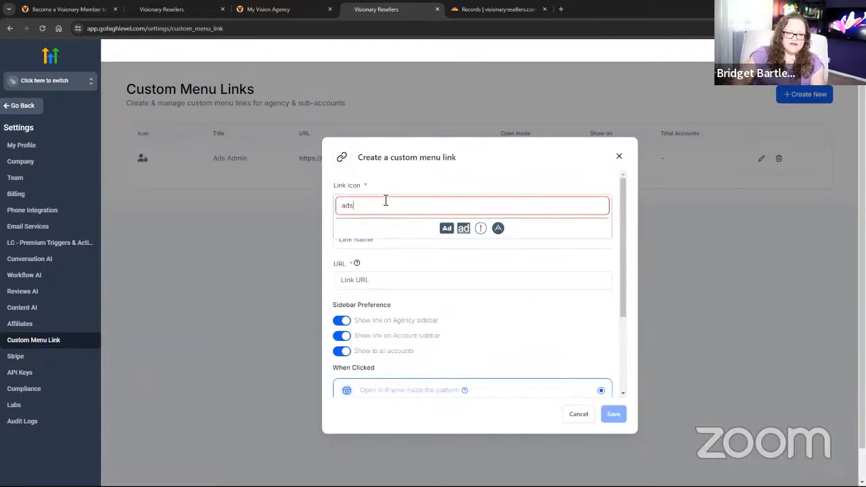
left_click(446, 229)
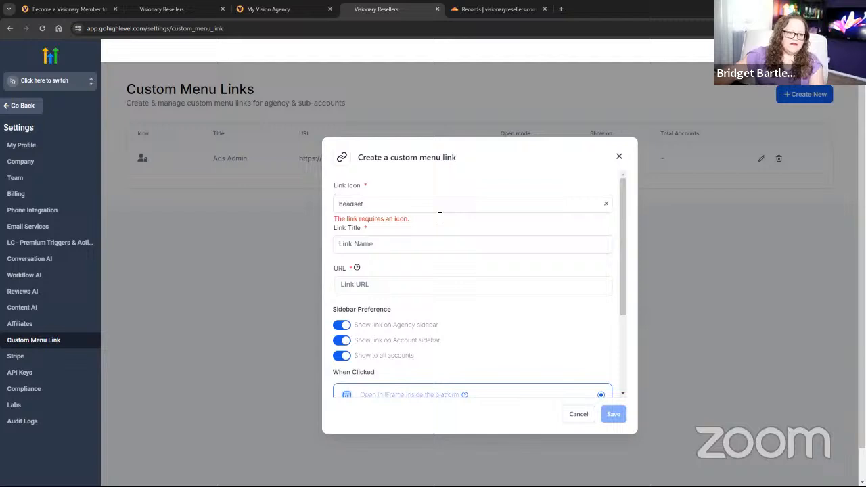
left_click(373, 245)
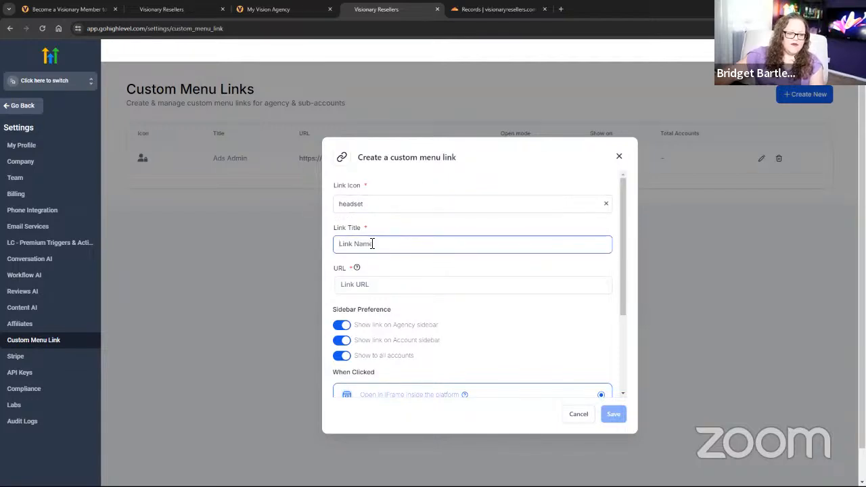
type("A.I. ADs")
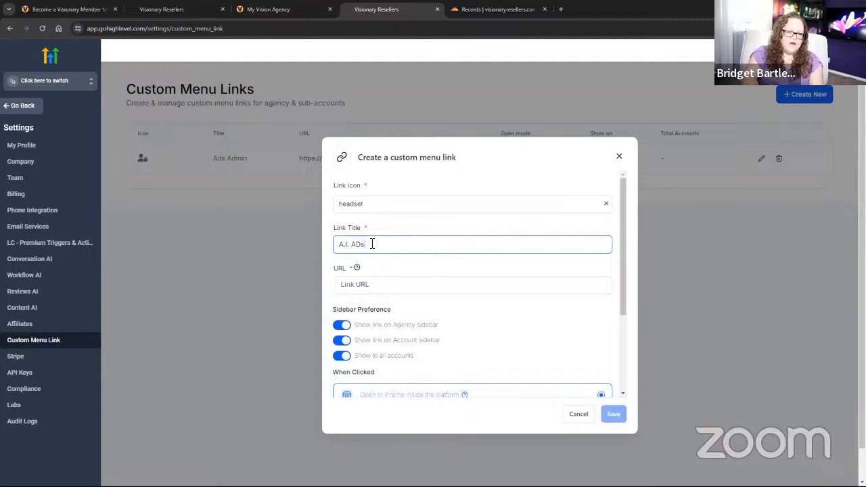
key("BackSpace")
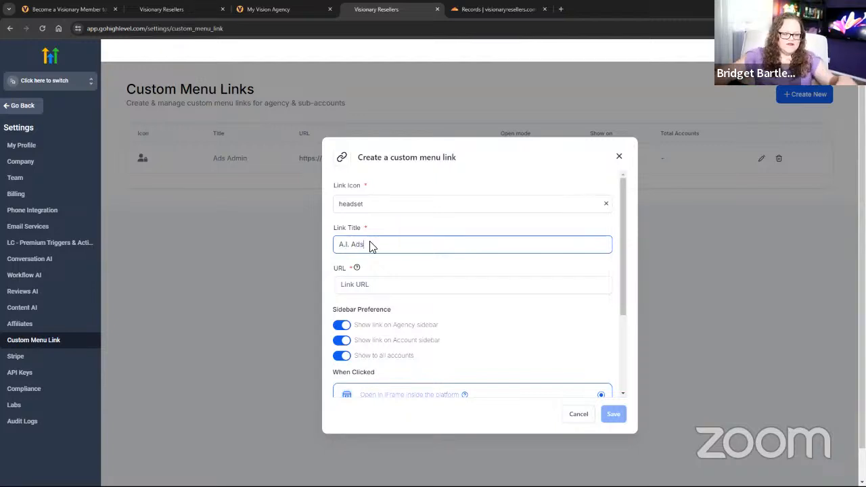
left_click(364, 284)
type("h")
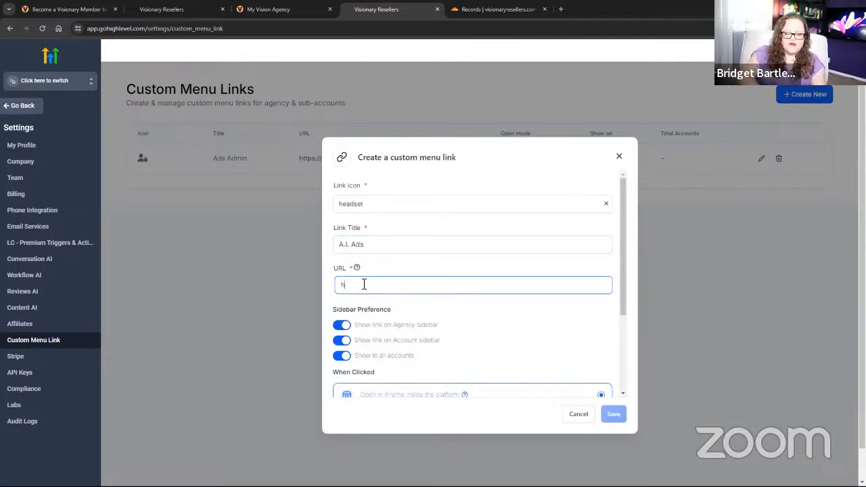
type("ttp")
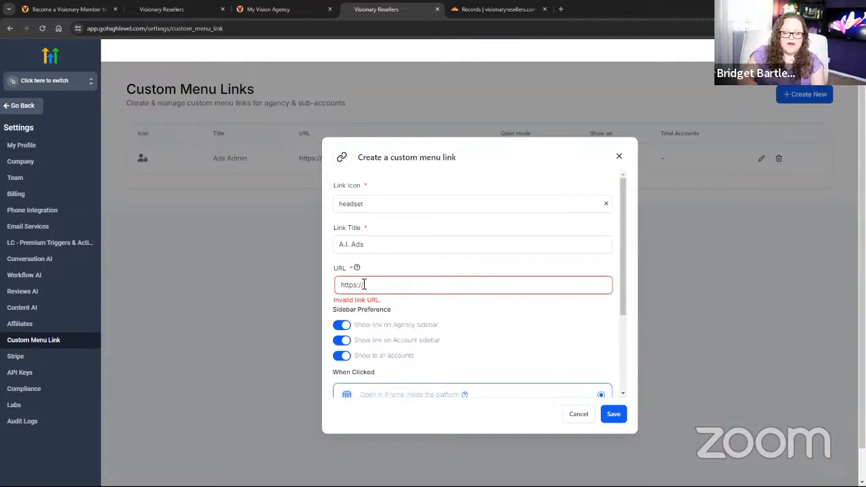
type("s://ads.visionaryresellers.com")
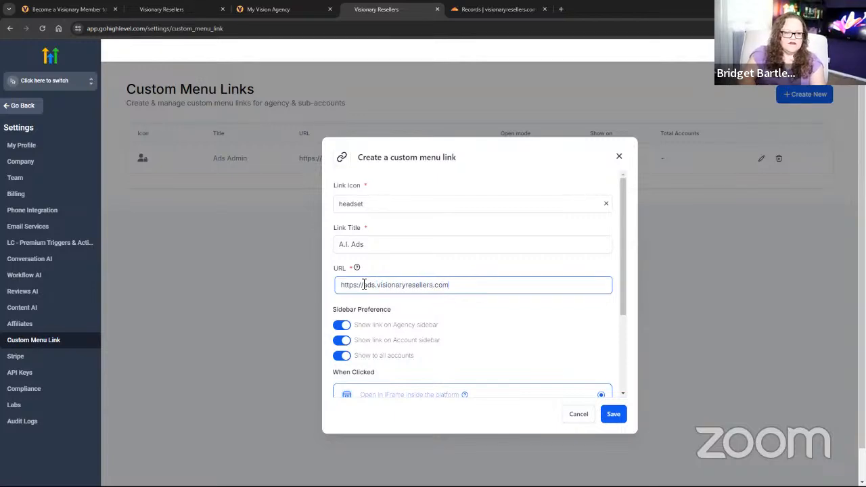
scroll(366, 321, "down", 1)
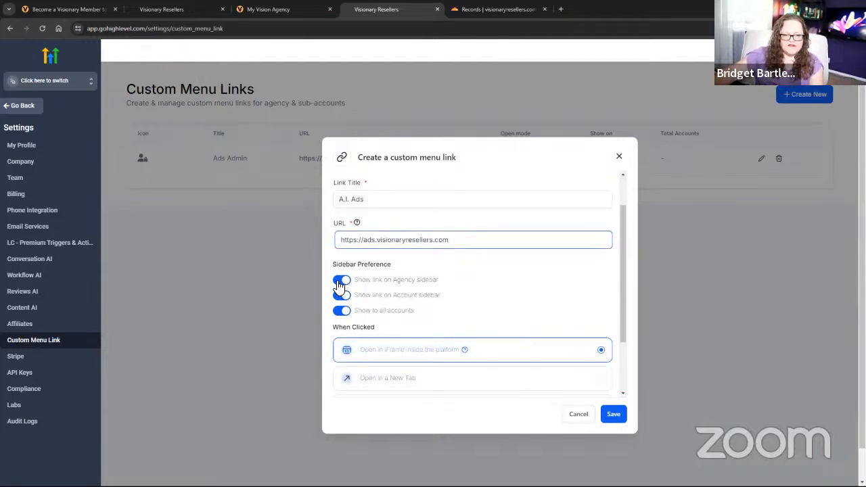
Hide A.I. Ads from the agency sidebar, keep Show to all accounts on, and save it.
left_click(341, 282)
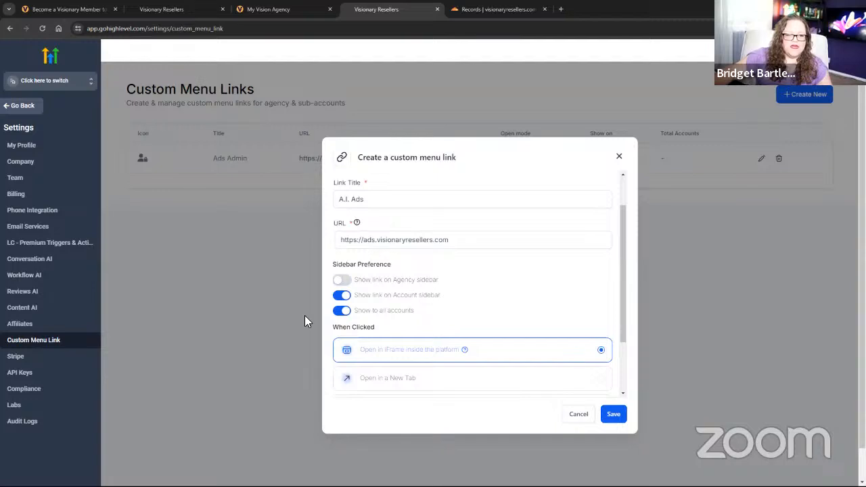
left_click(342, 311)
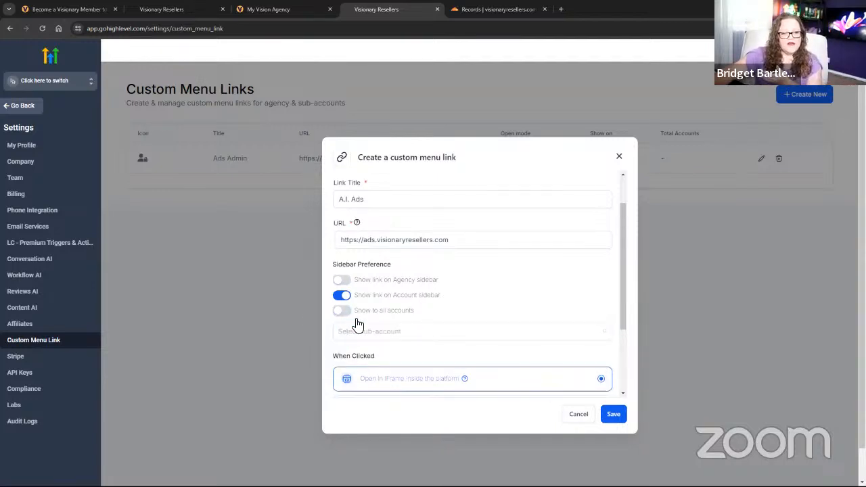
left_click(382, 331)
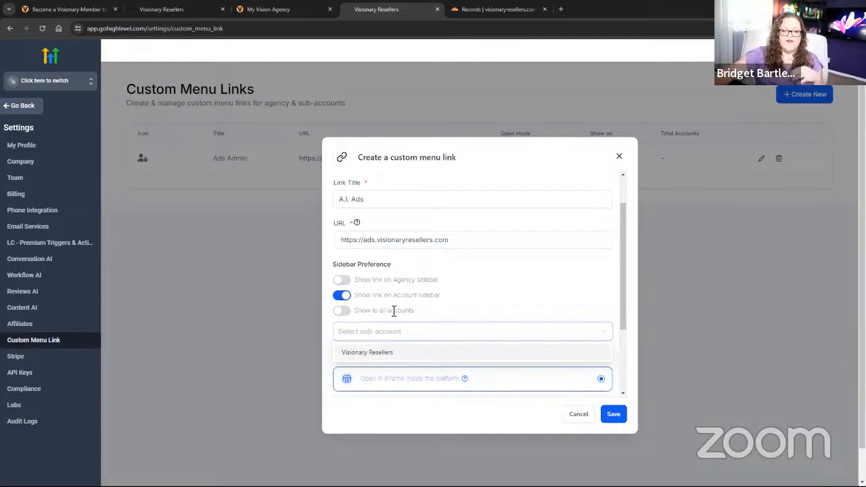
left_click(373, 347)
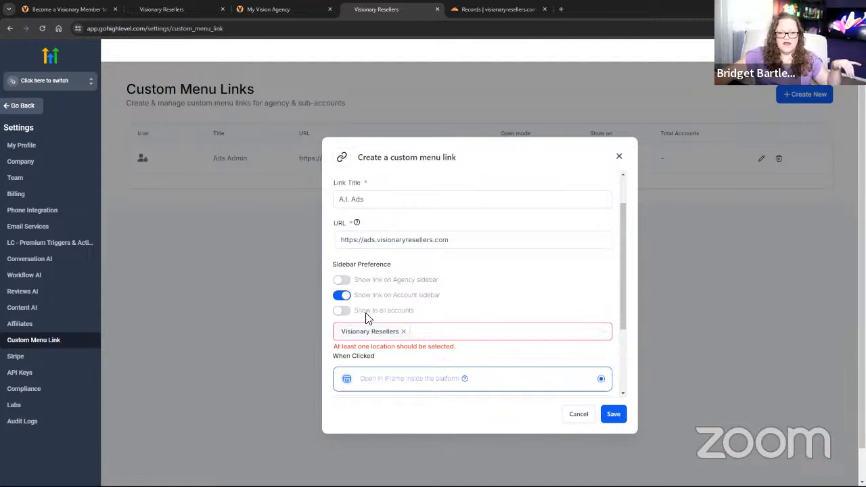
left_click(433, 335)
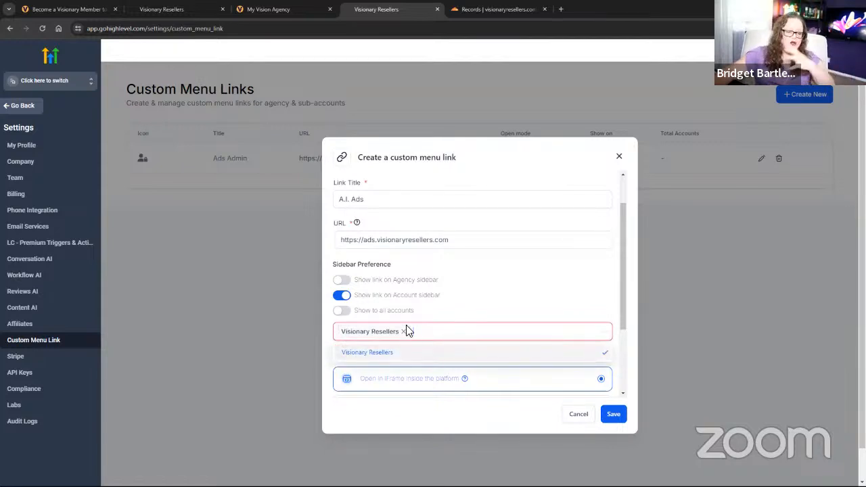
left_click(342, 310)
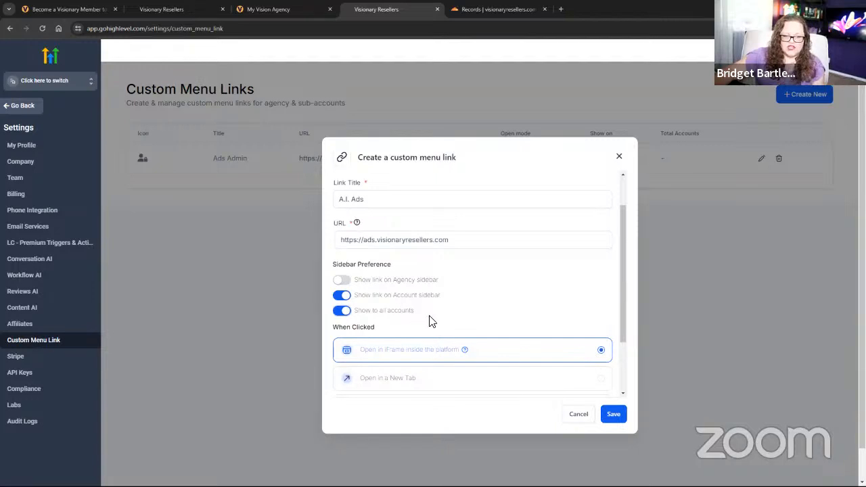
scroll(521, 309, "down", 2)
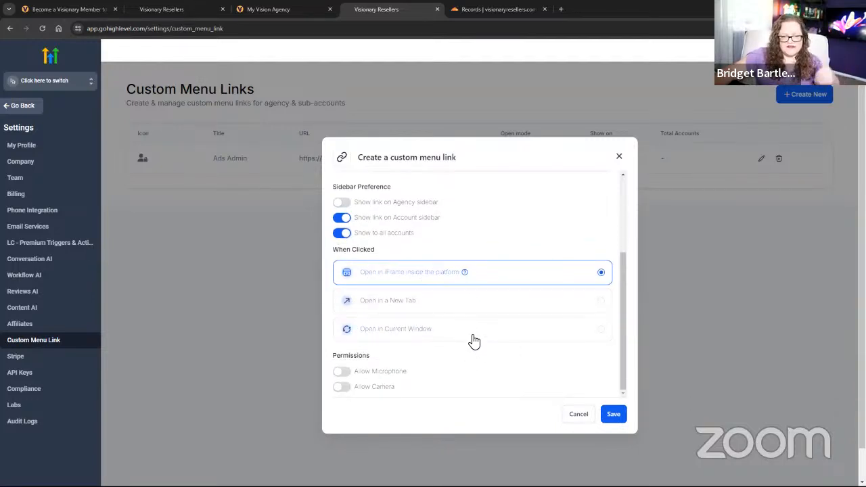
scroll(410, 416, "down", 1)
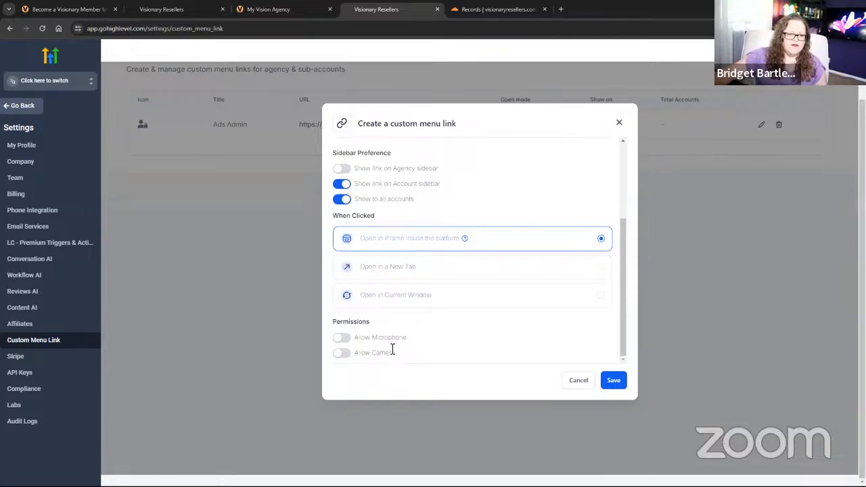
left_click(614, 382)
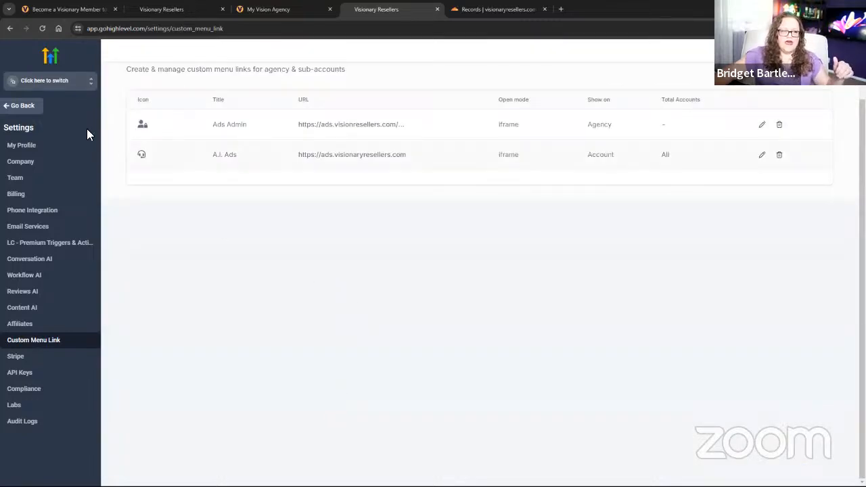
Open Ads Admin from the agency dashboard, then switch into Visionary Resellers and open A.I. Ads.
left_click(23, 106)
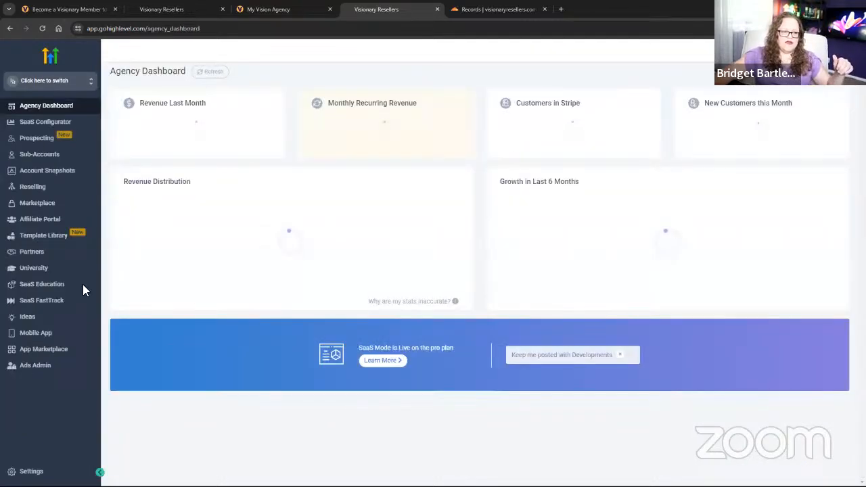
left_click(34, 366)
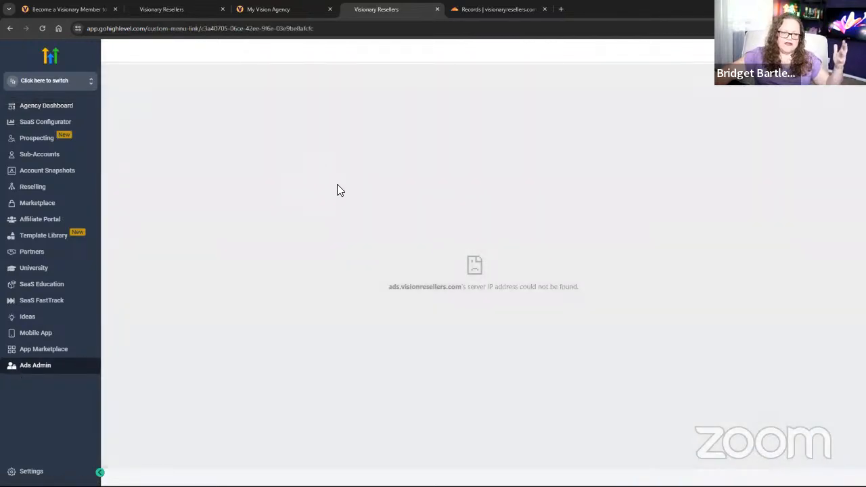
left_click(34, 369)
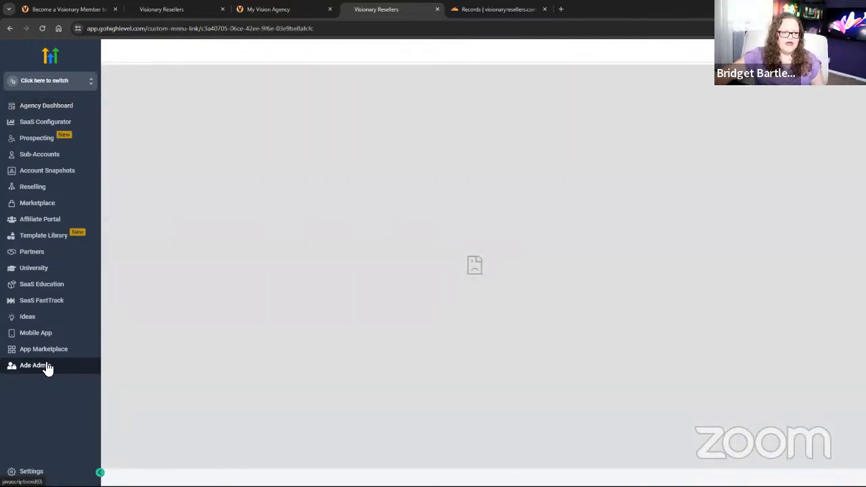
left_click(40, 81)
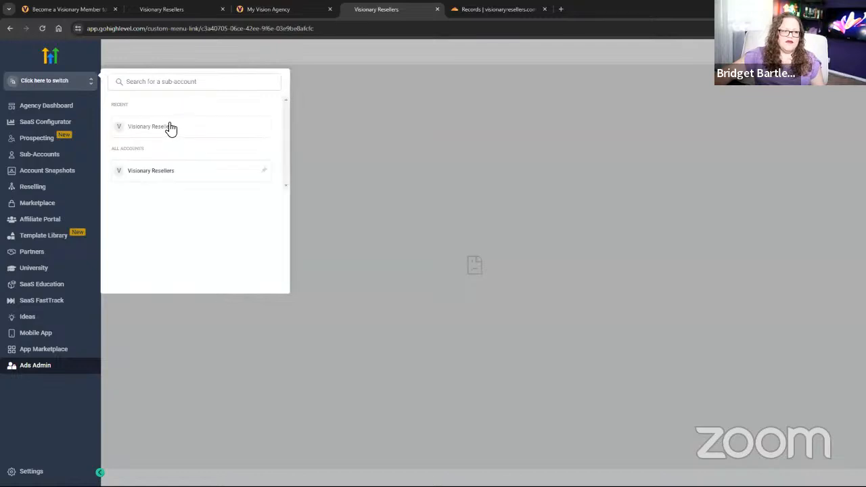
left_click(170, 127)
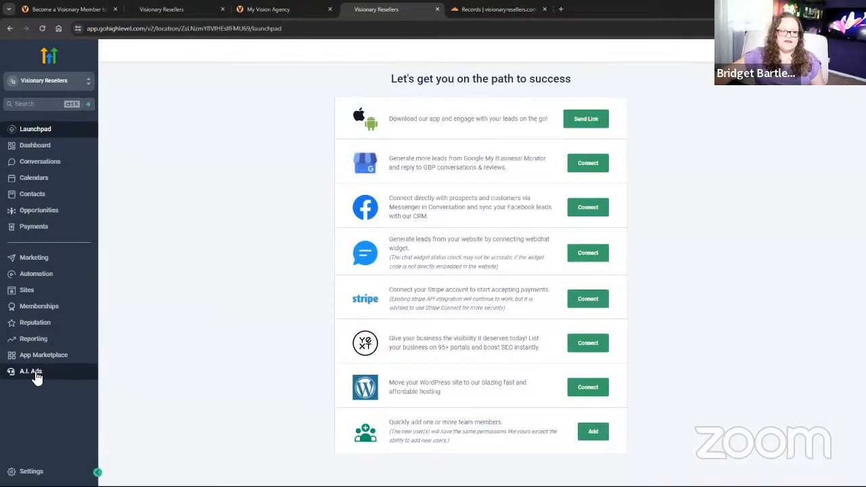
left_click(35, 373)
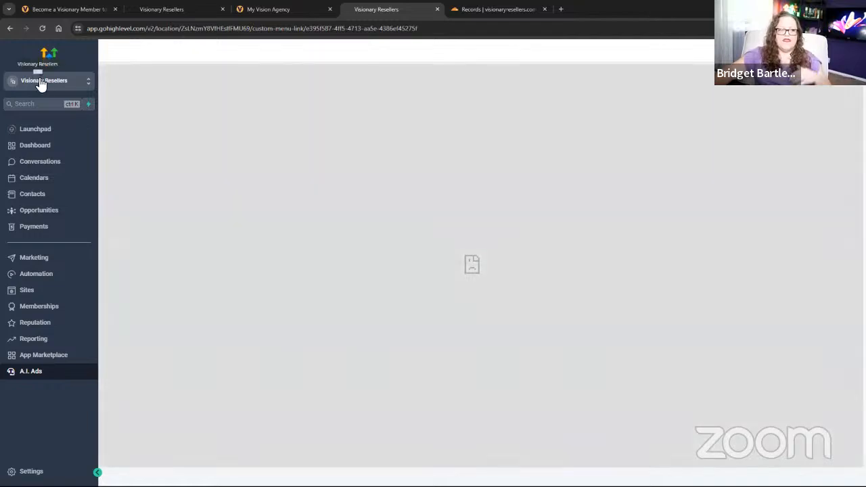
Switch back to agency view, check Ads Admin, and open the Sub-Accounts list.
left_click(42, 80)
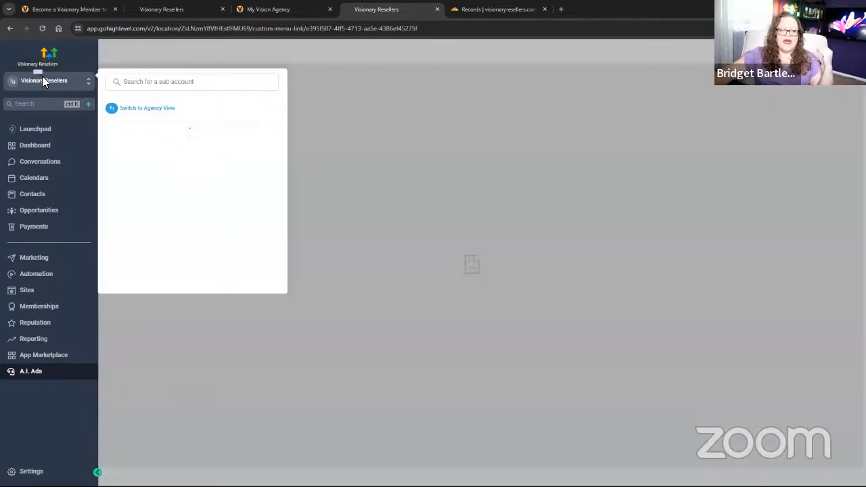
left_click(170, 109)
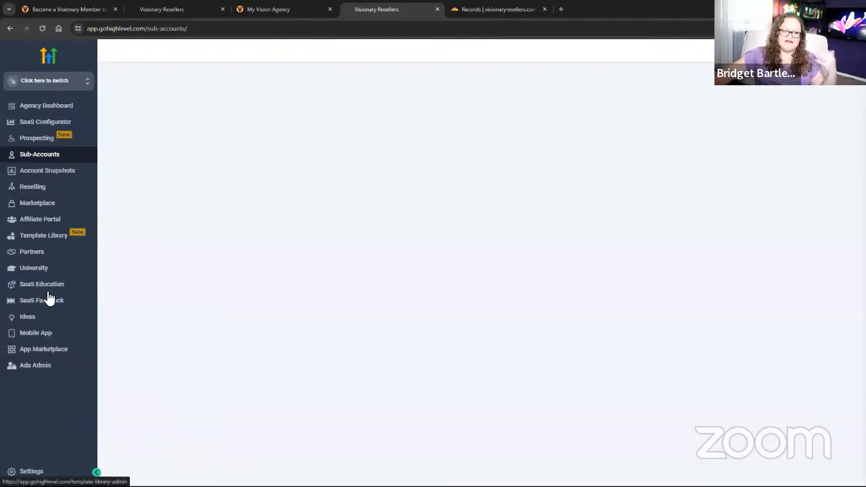
left_click(36, 365)
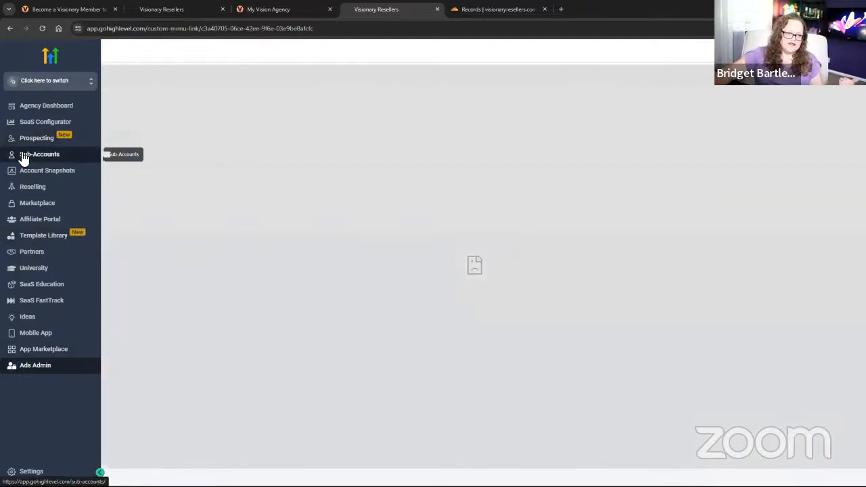
left_click(25, 157)
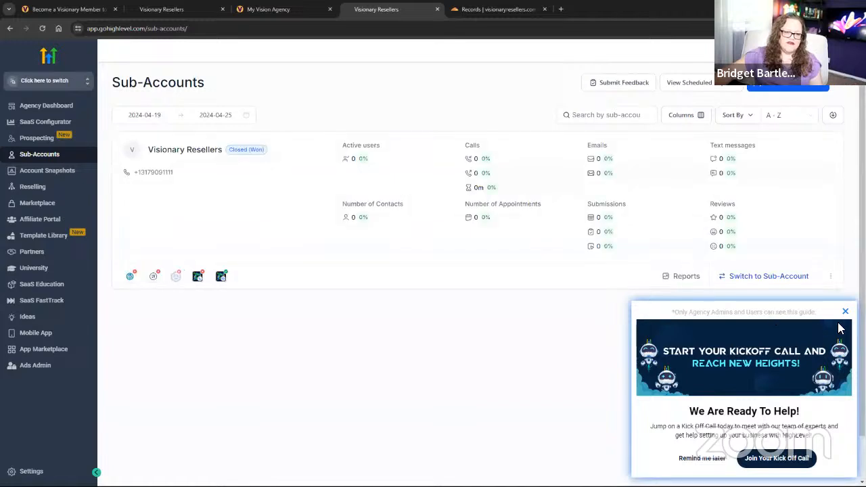
left_click(845, 311)
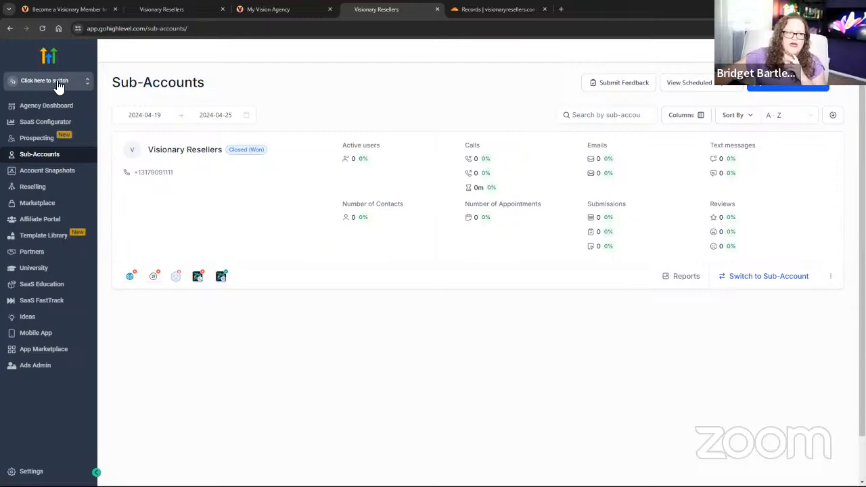
Open the Vision A.I. Tools page from the lesson's Optional Steps and select its URL.
left_click(260, 10)
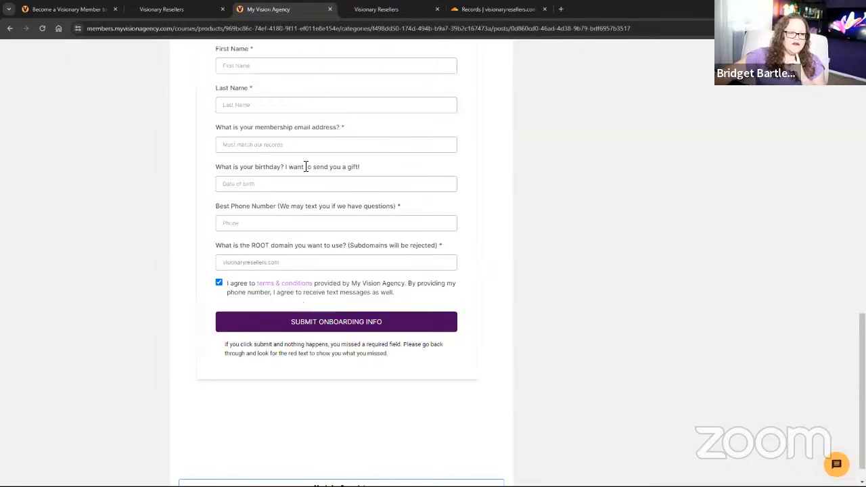
scroll(381, 252, "up", 1)
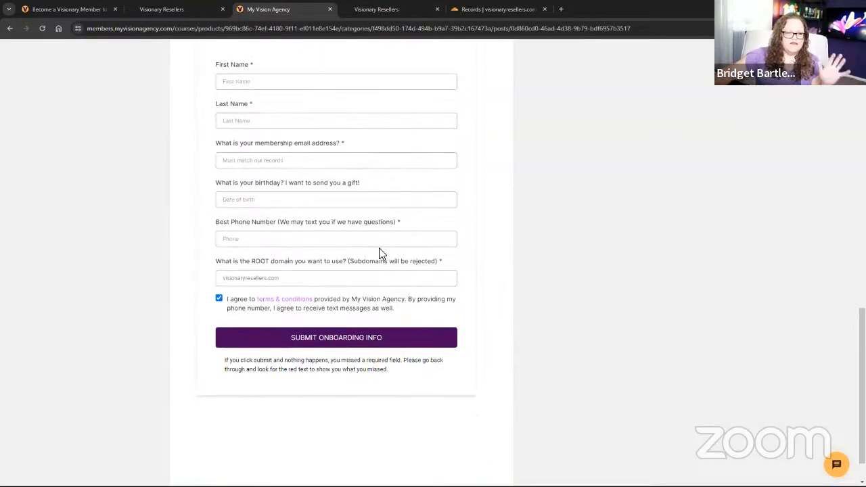
scroll(383, 254, "down", 1)
scroll(382, 253, "up", 5)
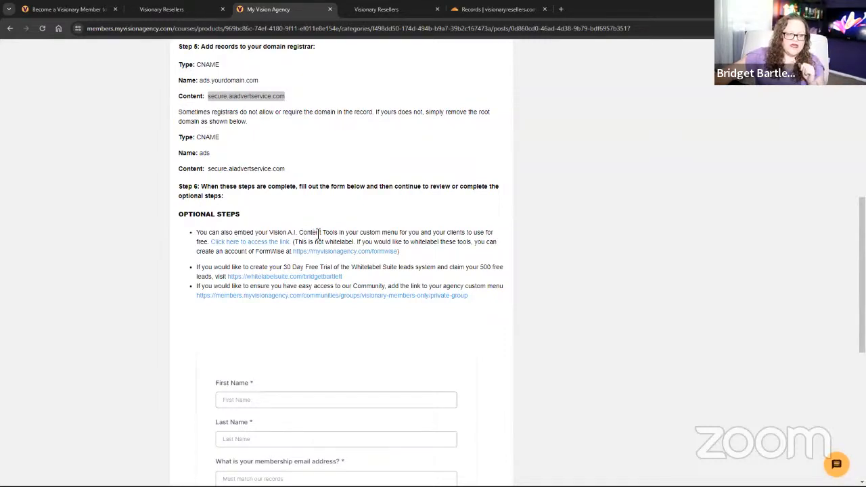
left_click(275, 246)
left_click(414, 28)
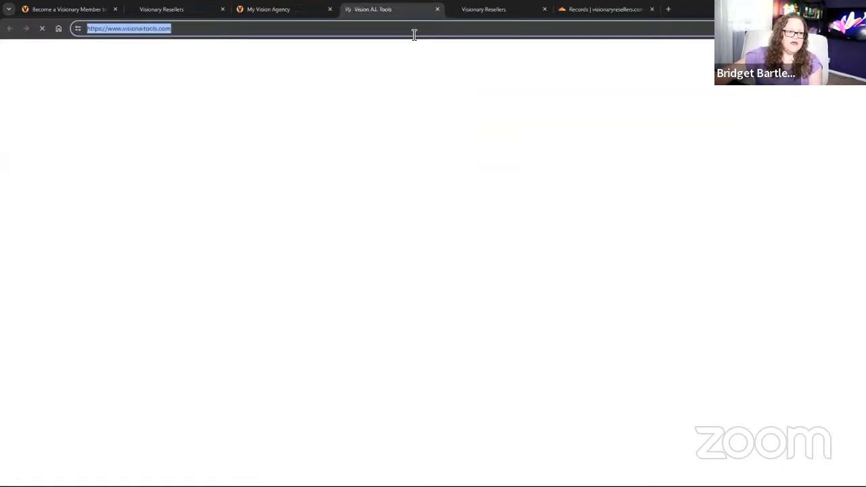
Close the Vision A.I. Tools tab and return to HighLevel's Custom Menu Links settings.
left_click(438, 10)
left_click(174, 11)
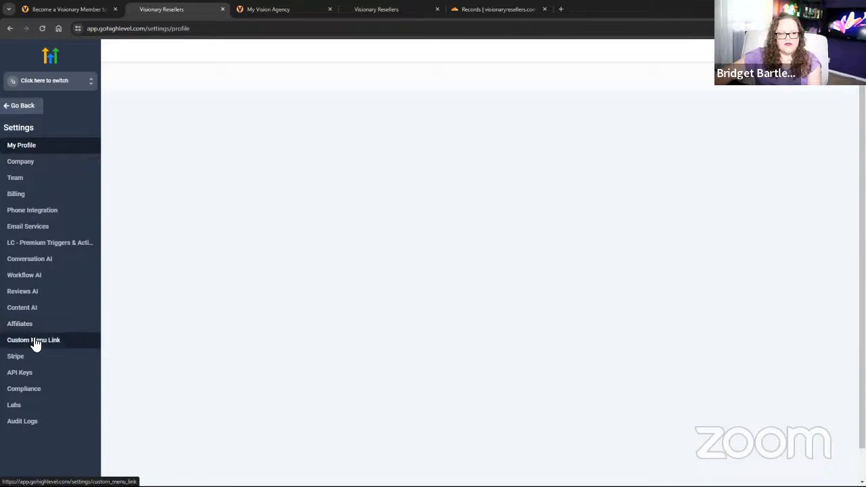
left_click(35, 342)
left_click(318, 12)
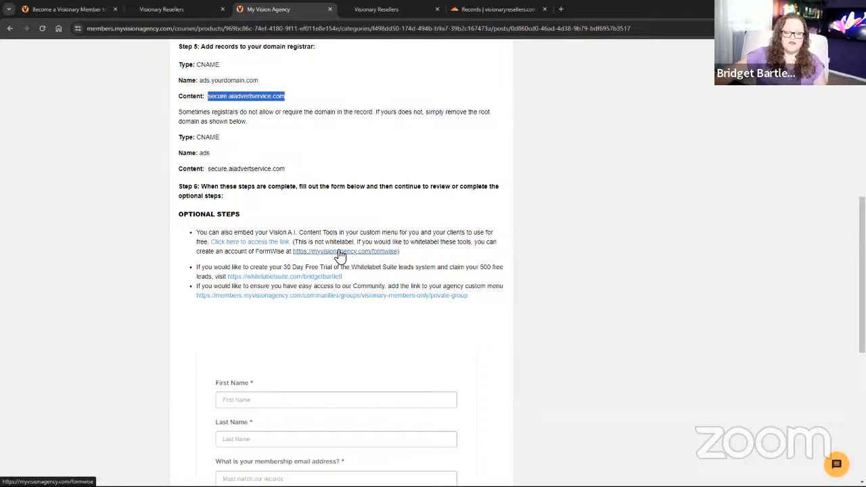
left_click(184, 9)
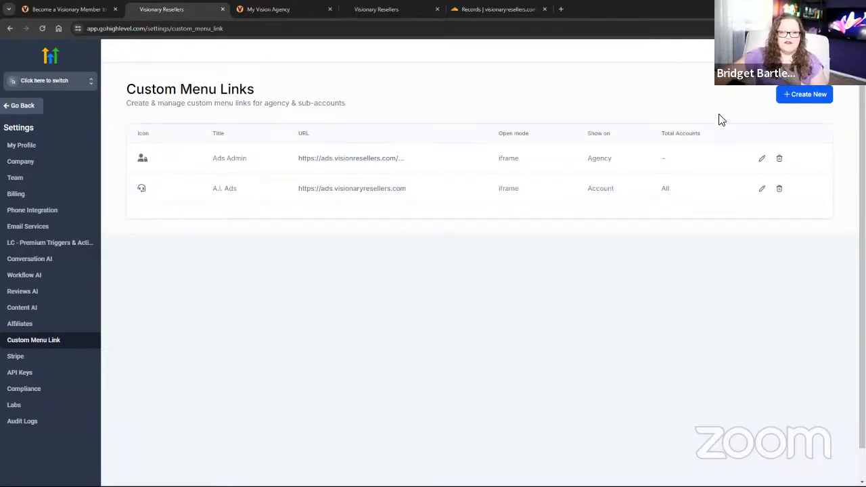
Create and save an 'A.I. Tools' link with the wrench icon and the pasted visionaitools.com URL.
left_click(800, 100)
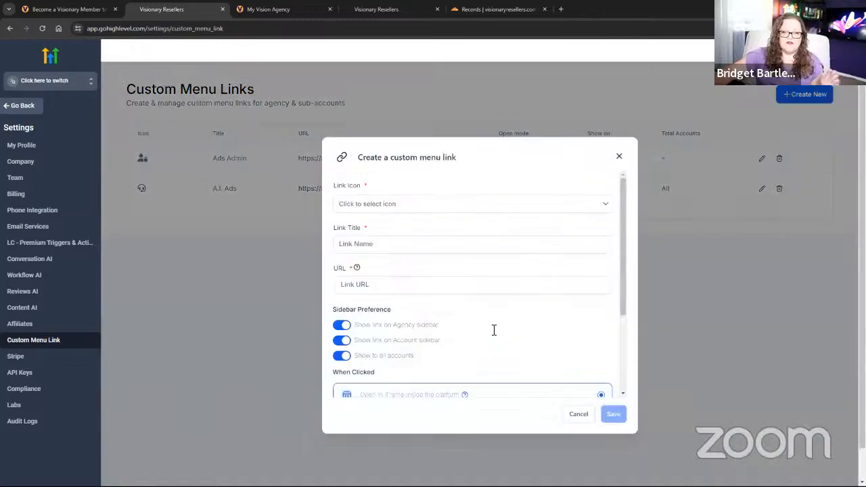
left_click(360, 205)
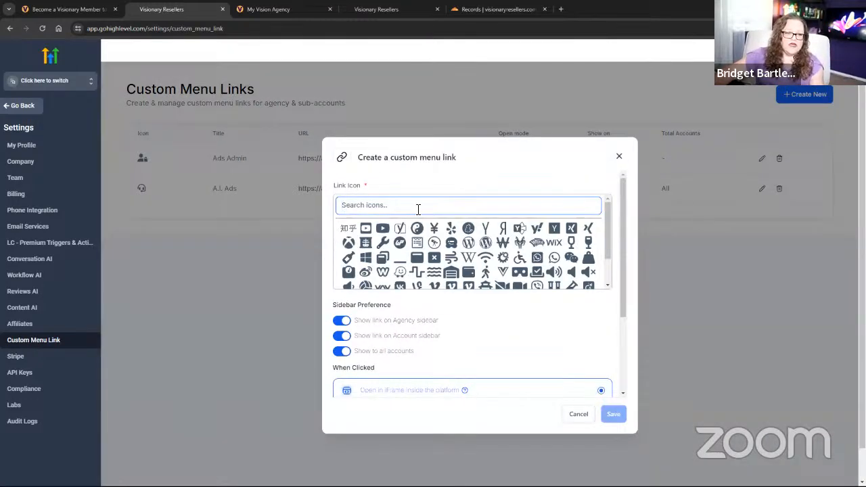
left_click(383, 243)
left_click(372, 245)
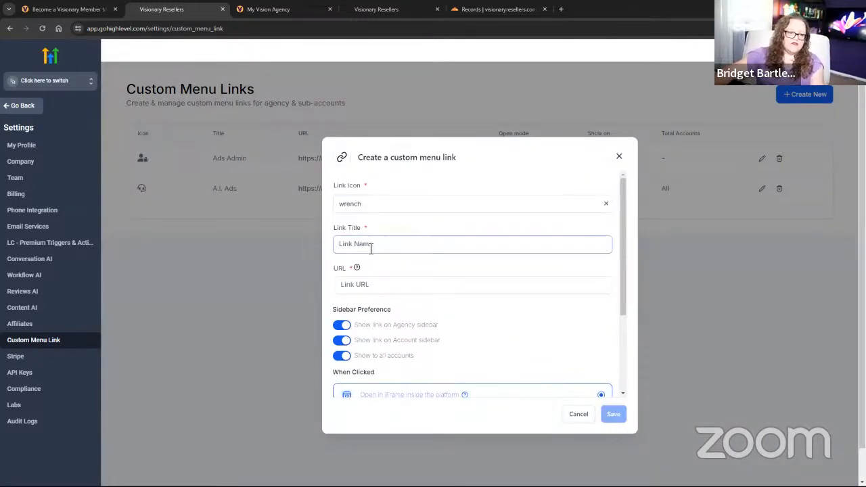
type("A.I")
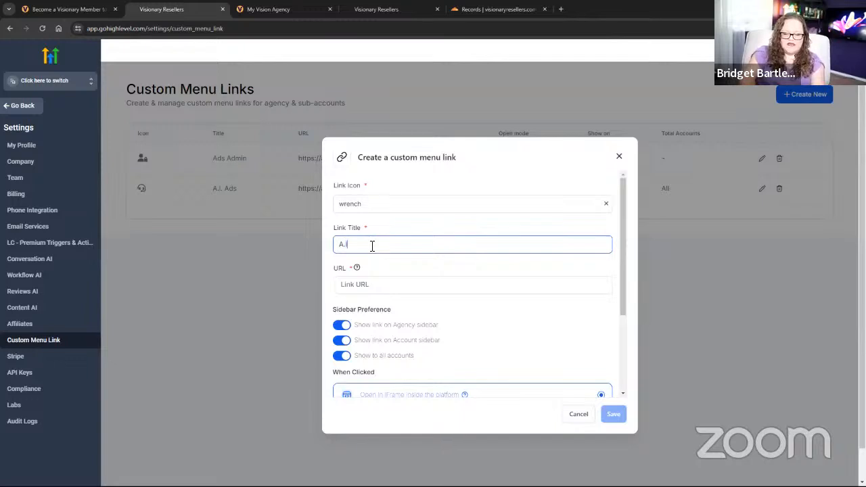
type(". Tools")
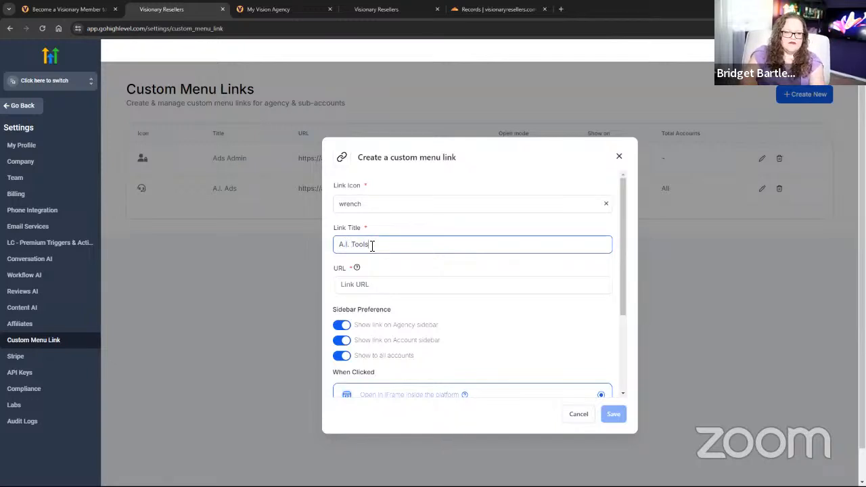
left_click(380, 283)
key("ctrl+v")
scroll(383, 281, "down", 2)
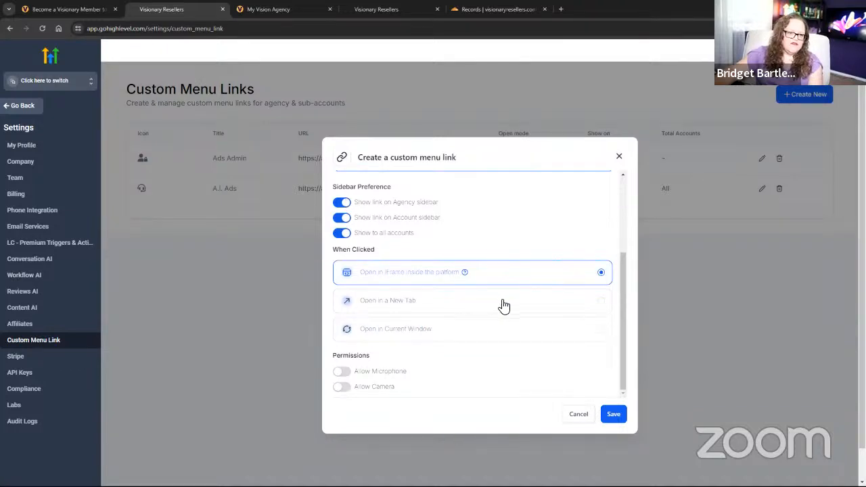
left_click(613, 414)
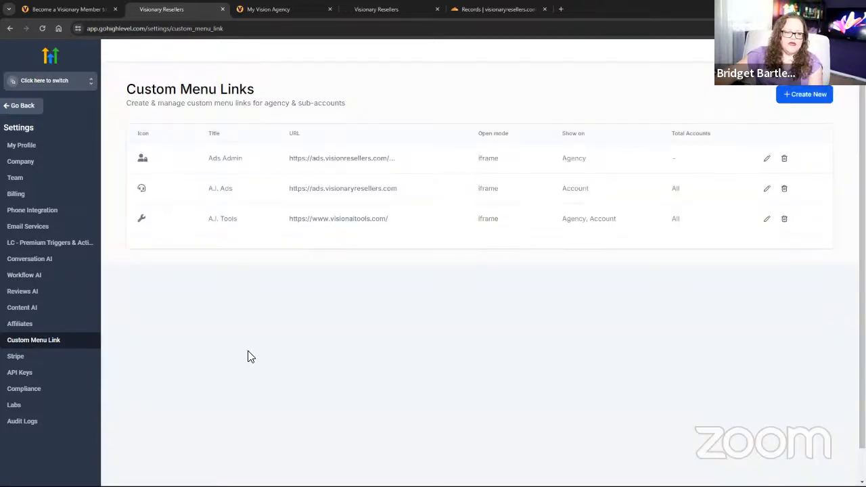
Open the A.I. Tools sidebar link, try the Itinerary Builder, and return to the tool grid.
left_click(18, 105)
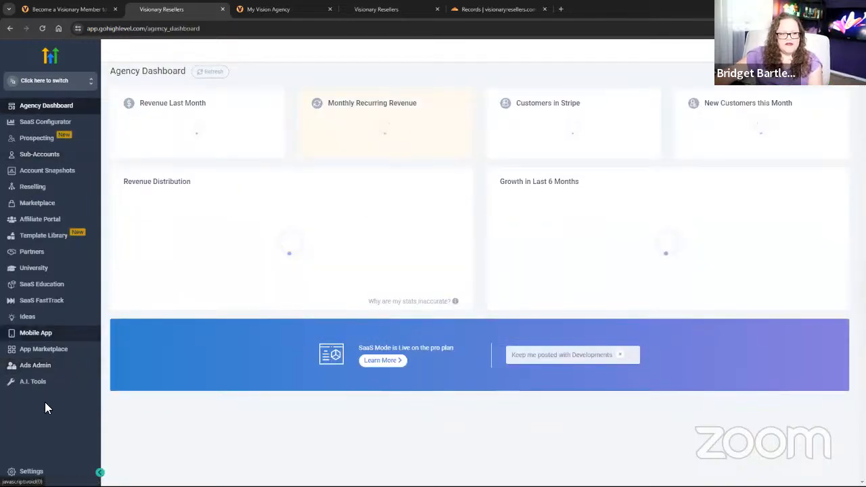
left_click(31, 383)
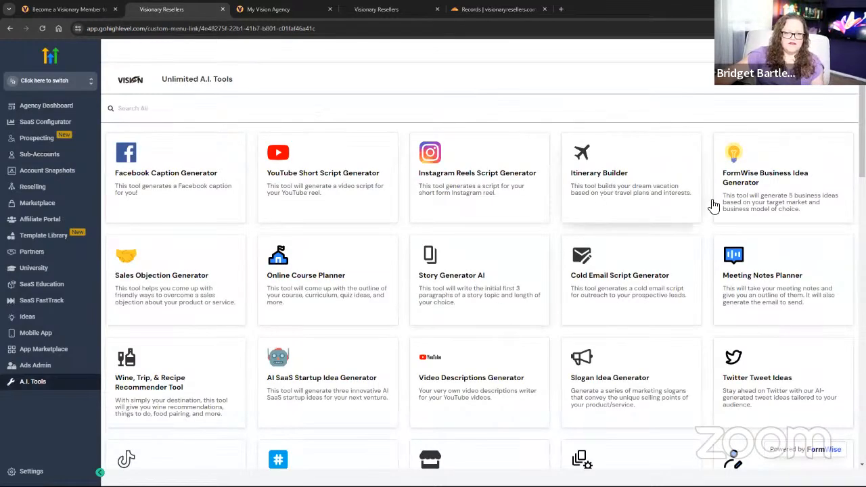
left_click(613, 224)
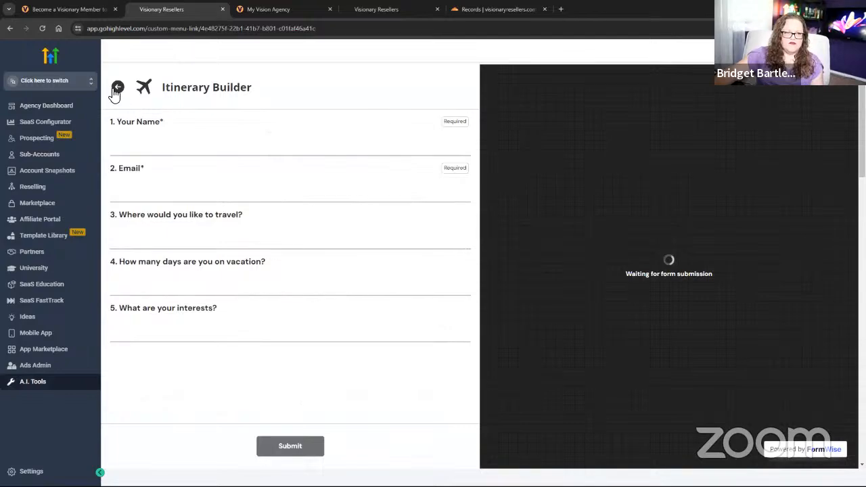
left_click(113, 91)
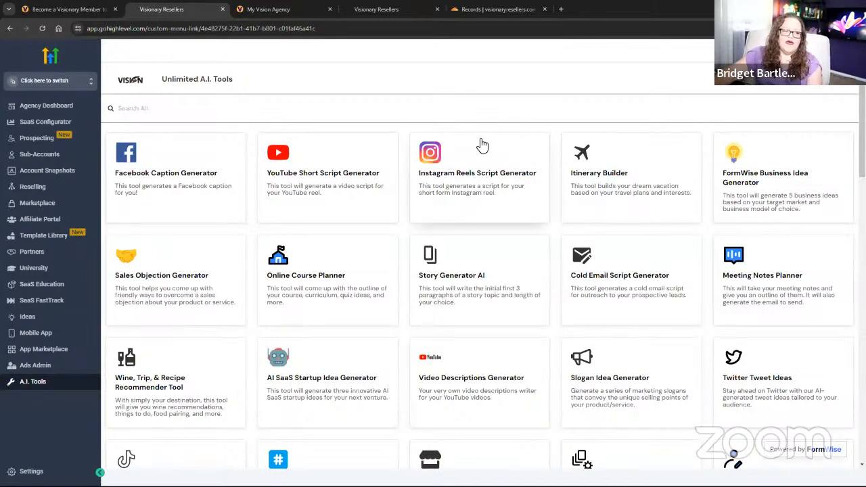
Open the Whitelabel Suite free-trial link from the course lesson, then go back to the lesson.
left_click(277, 11)
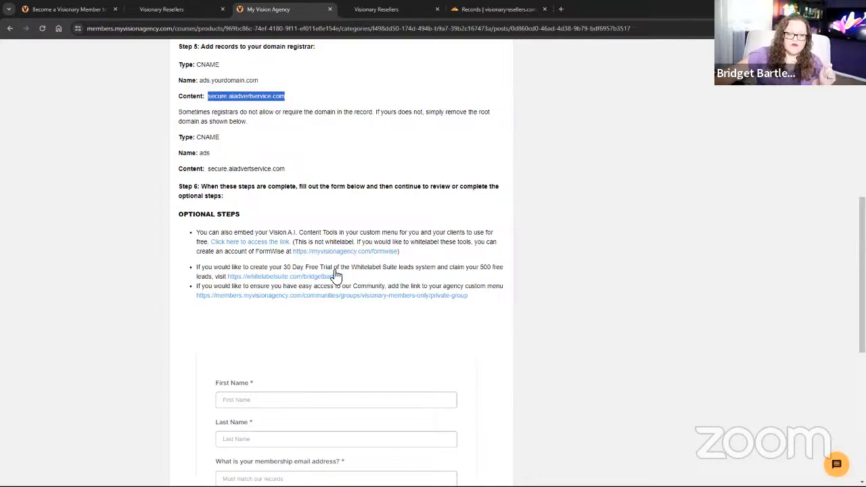
left_click(314, 278)
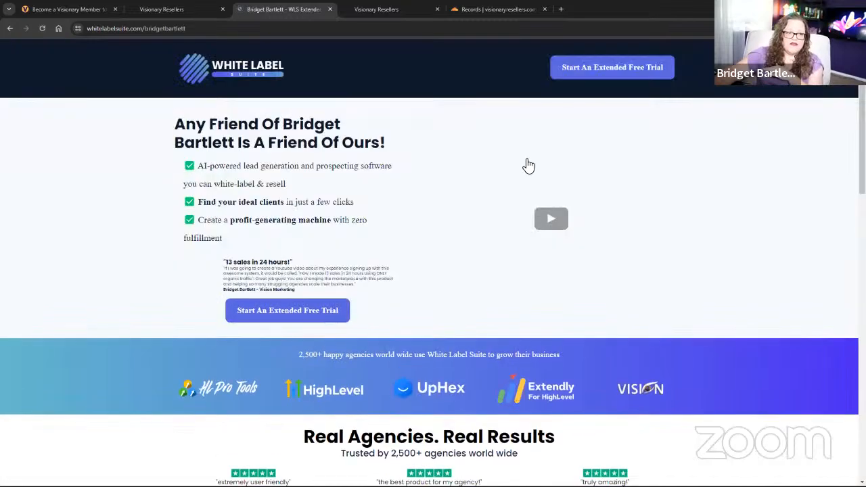
left_click(9, 28)
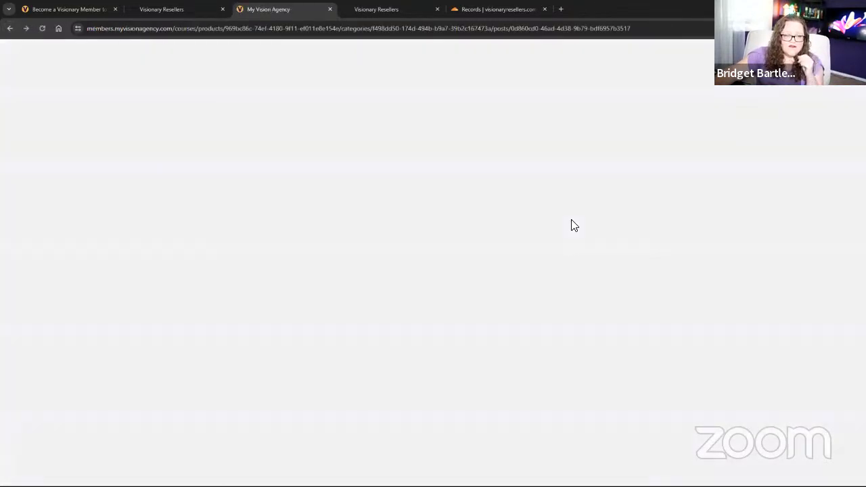
scroll(437, 345, "down", 6)
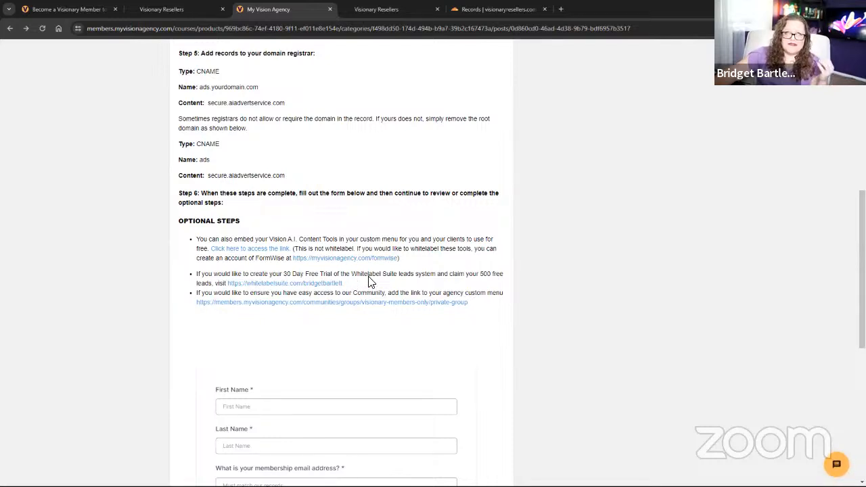
Select the community group link in the lesson's Optional Steps and return to HighLevel.
left_click(182, 9)
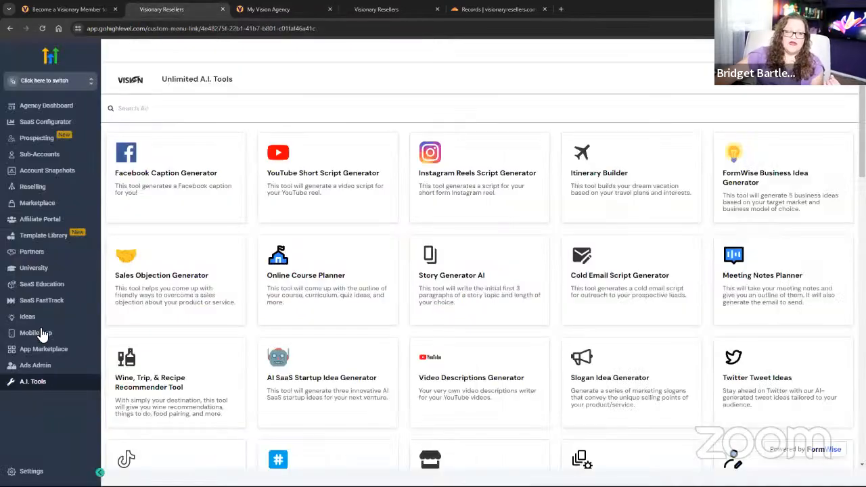
left_click(275, 10)
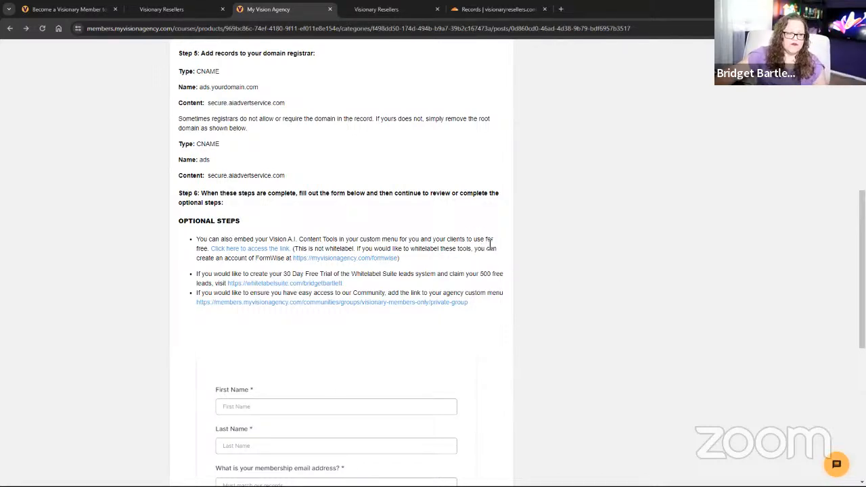
scroll(489, 244, "down", 2)
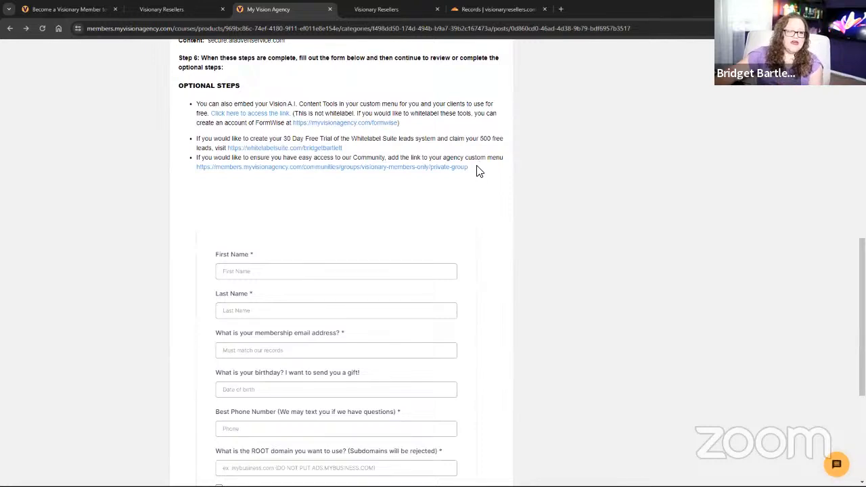
left_click_drag(479, 169, 189, 173)
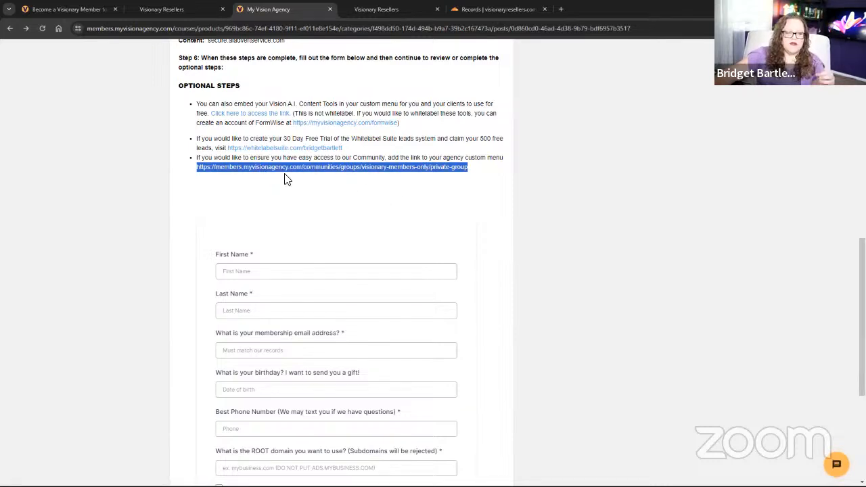
left_click(165, 10)
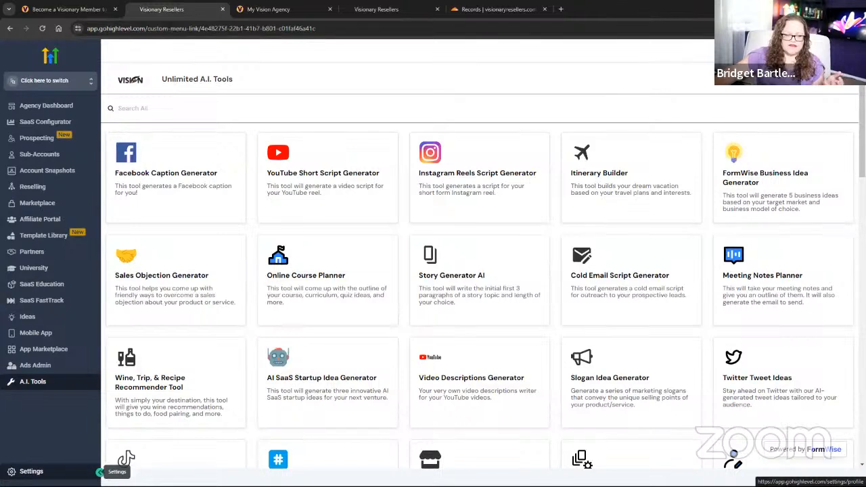
Start a new custom menu link and pick the user-friends icon via an icon search for 'team'.
left_click(99, 471)
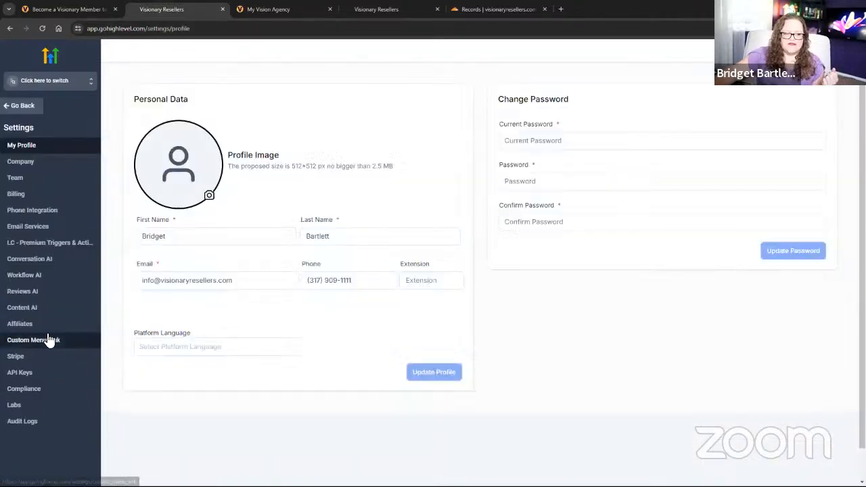
left_click(20, 341)
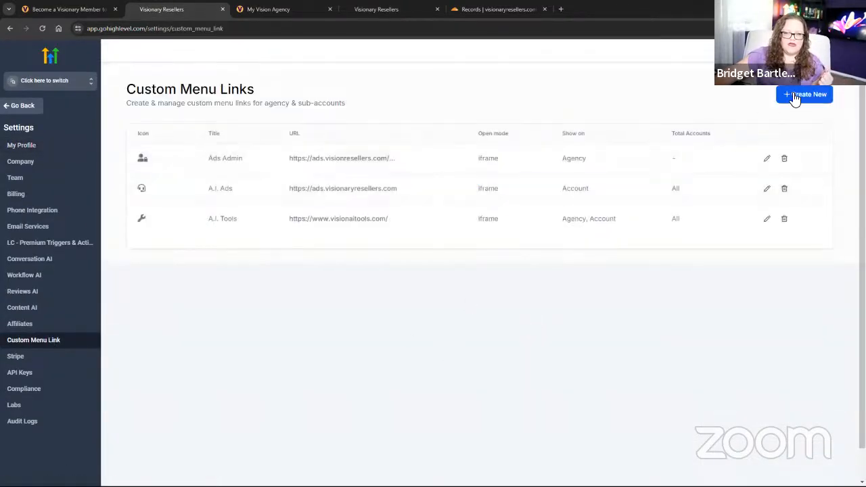
left_click(795, 96)
left_click(464, 204)
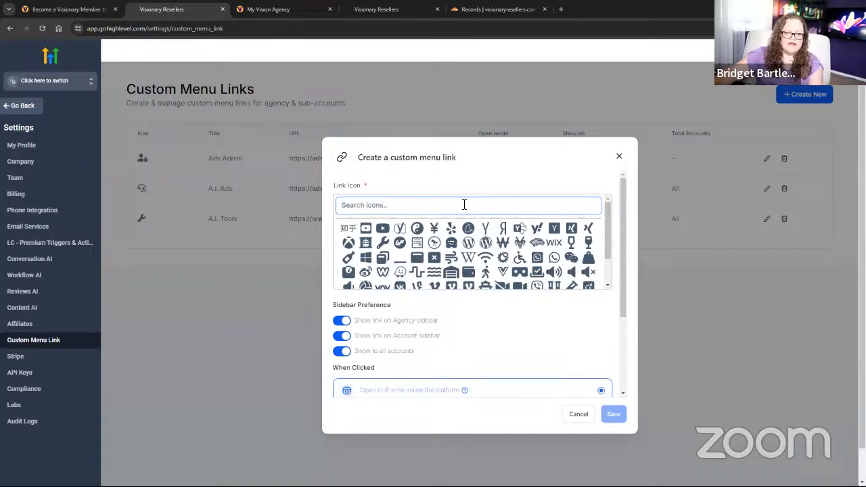
type("comm")
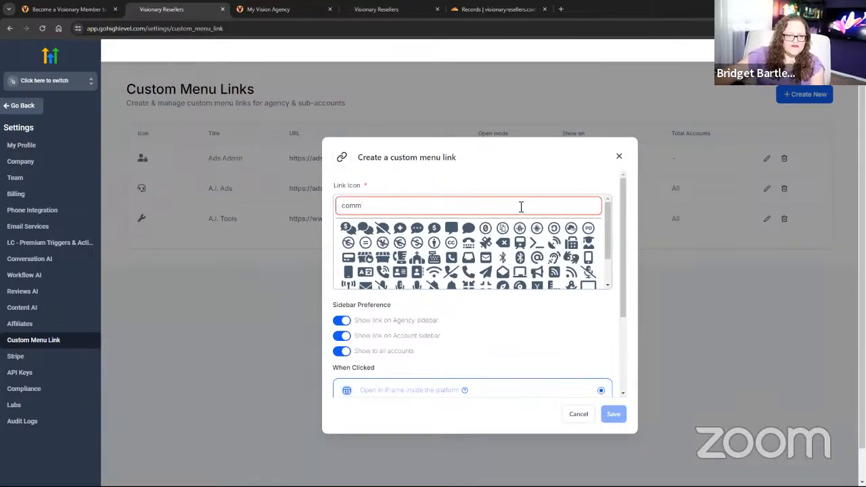
type("unity")
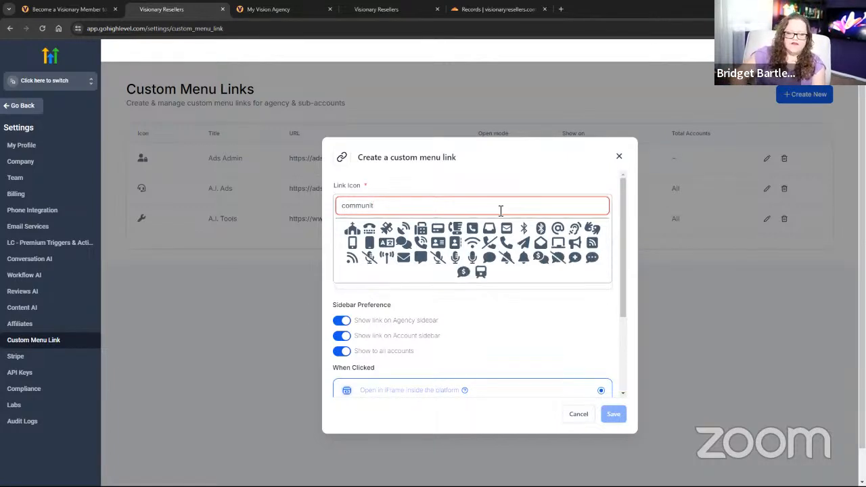
key("BackSpace")
key("BackSpace")
key("BackSpace")
key("BackSpace")
key("BackSpace")
key("BackSpace")
key("BackSpace")
key("BackSpace")
key("BackSpace")
type("team")
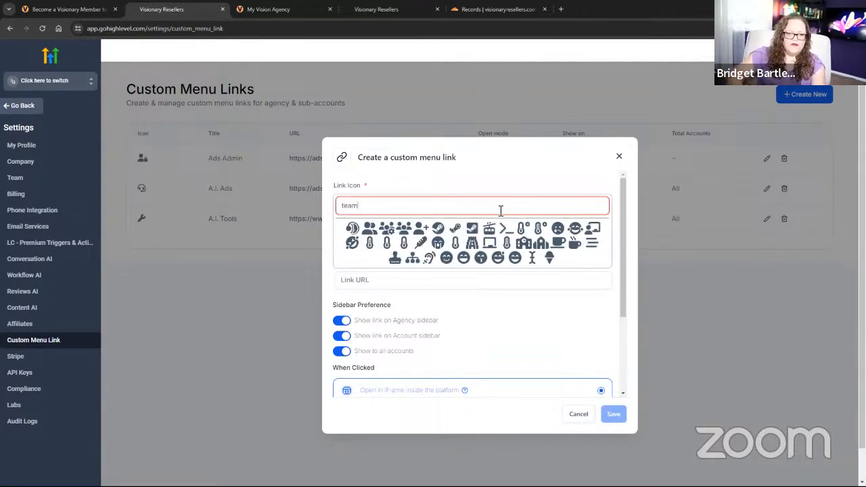
left_click(369, 228)
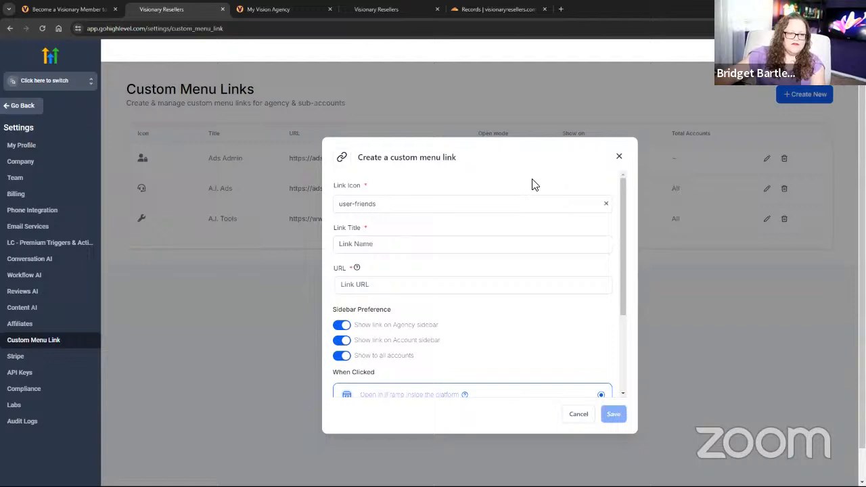
Title it 'Vision' with the pasted community URL, agency-only, opening in a new tab, and save.
left_click(383, 247)
type("Vision")
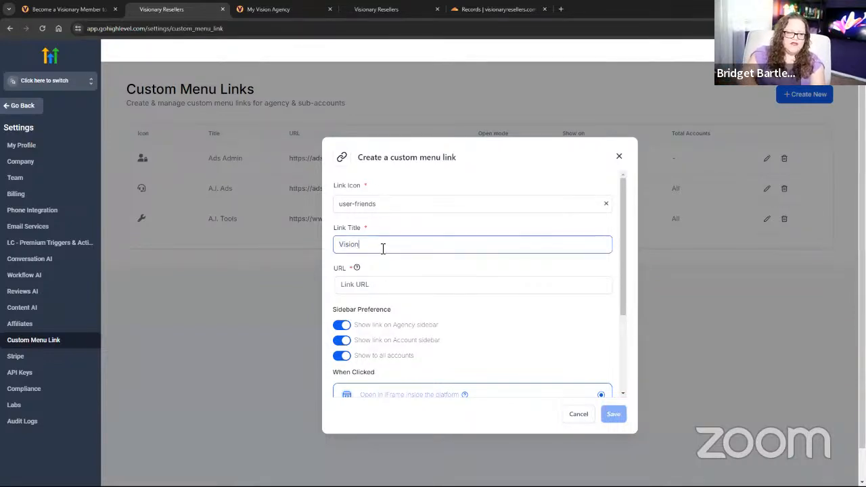
left_click(379, 286)
key("ctrl+v")
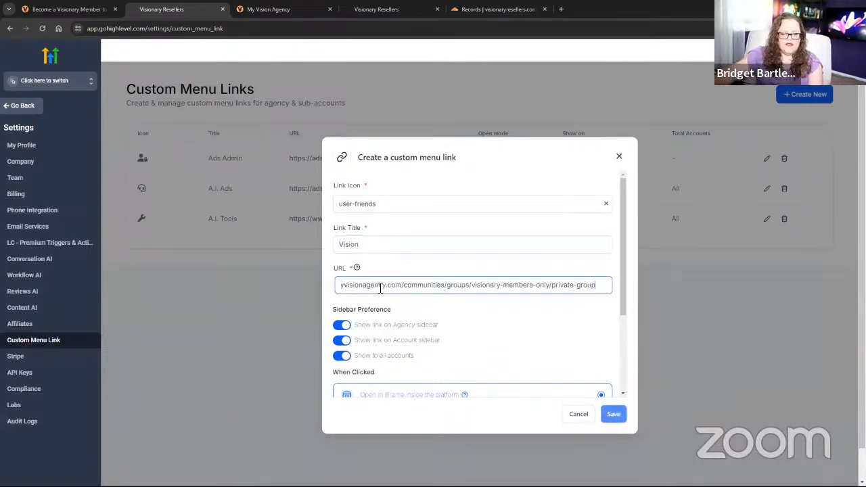
scroll(389, 333, "down", 2)
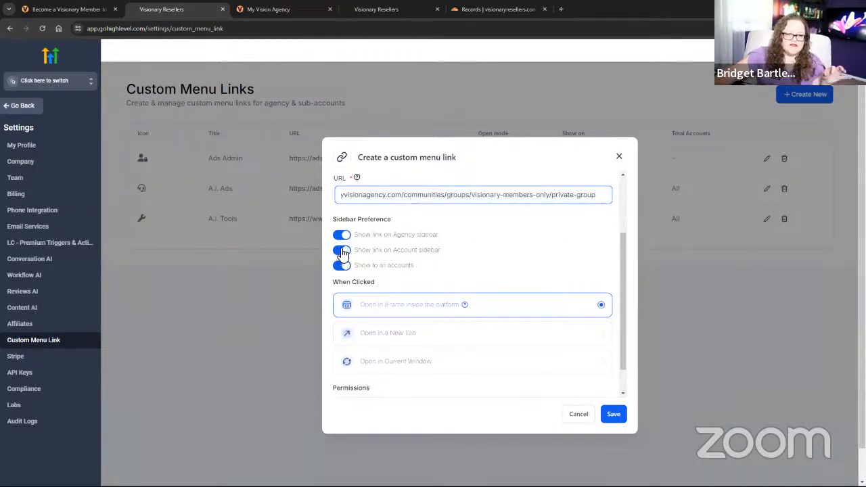
left_click(340, 251)
left_click(342, 267)
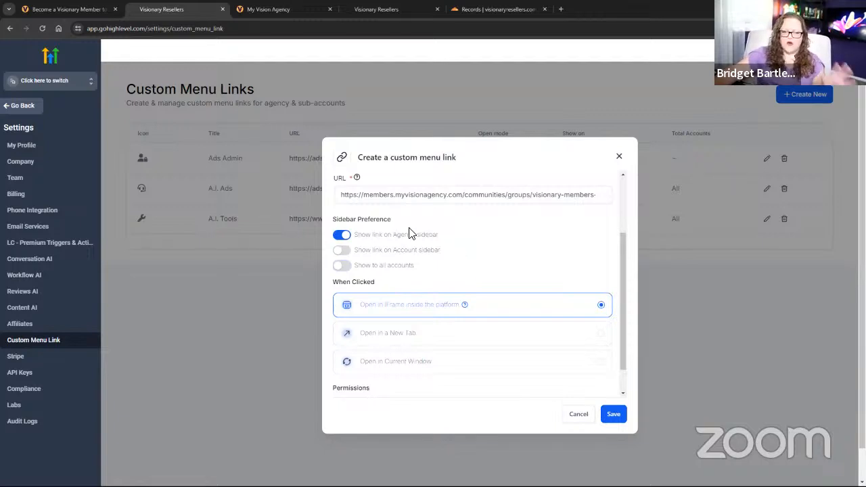
left_click(400, 341)
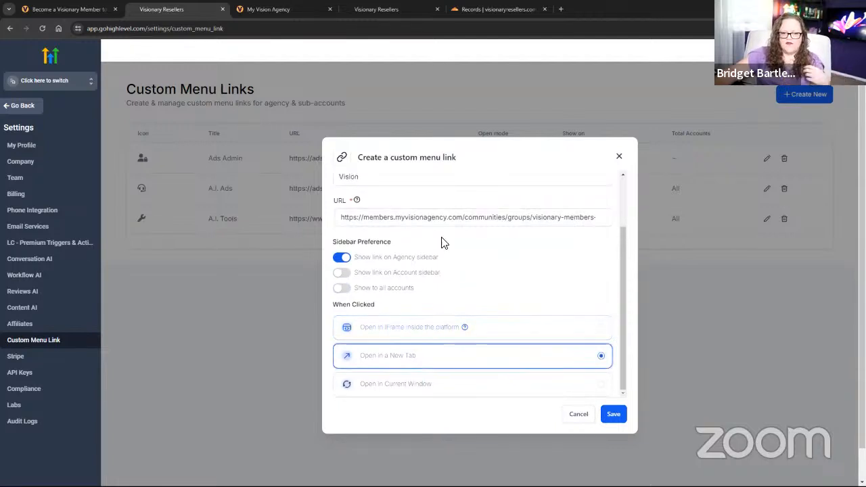
left_click(613, 415)
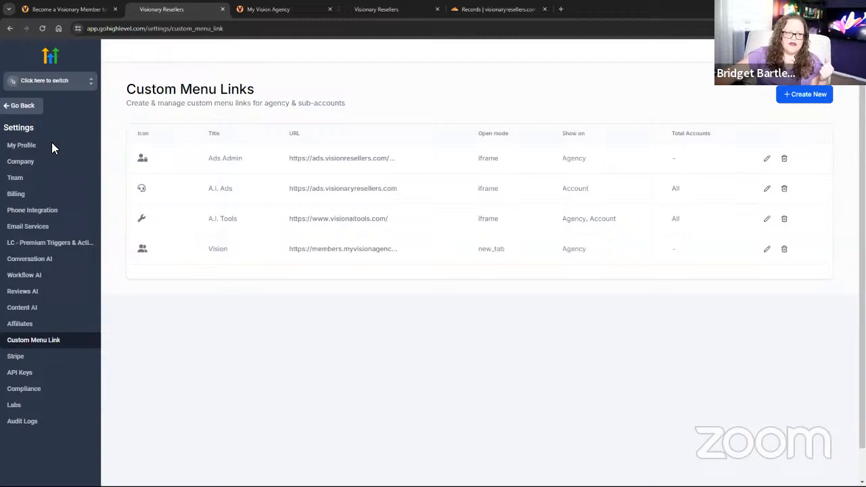
Return to the Agency Dashboard and verify the Vision sidebar link opens the community page in a new tab.
left_click(21, 105)
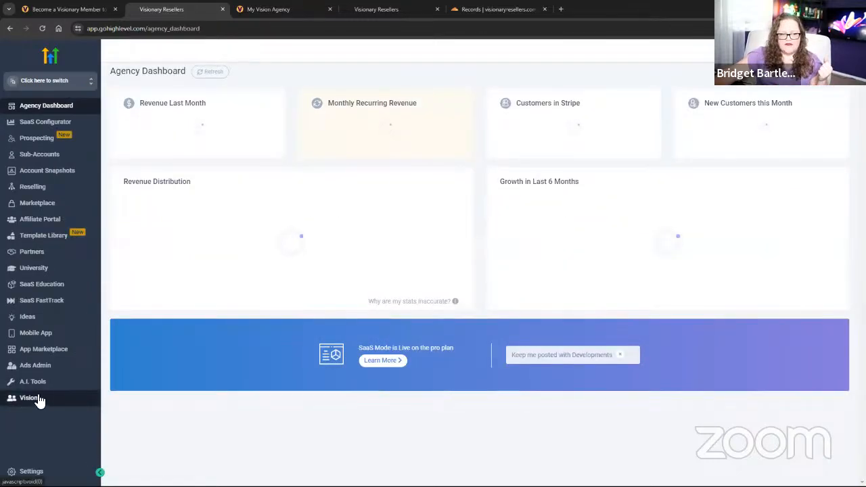
left_click(45, 398)
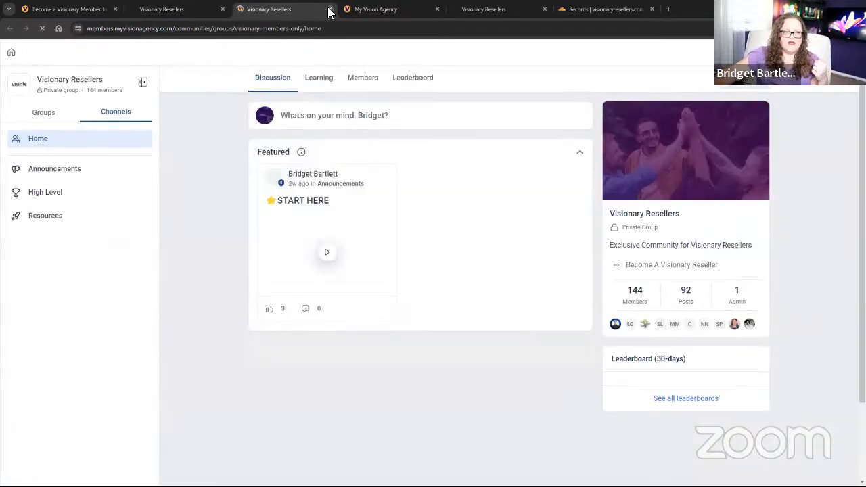
left_click(330, 9)
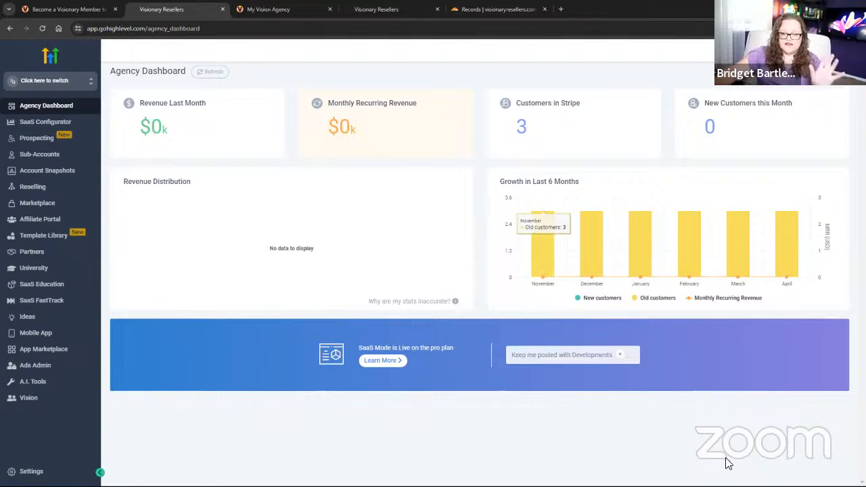
mouse_move(729, 486)
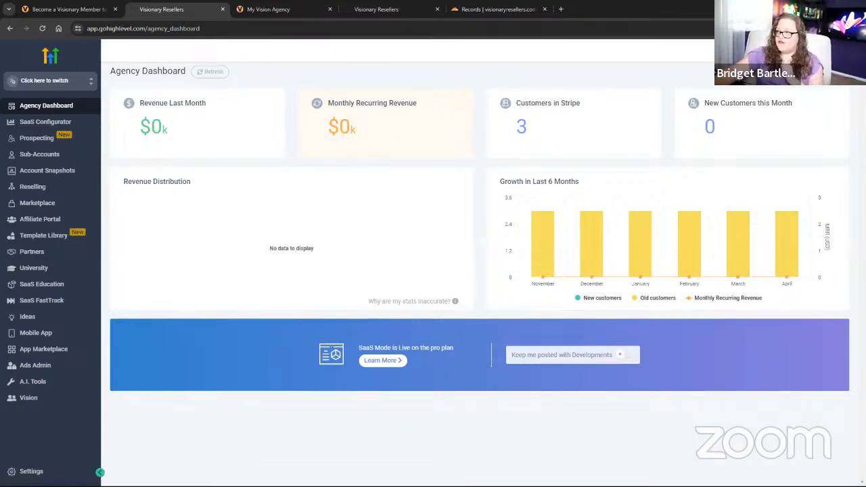